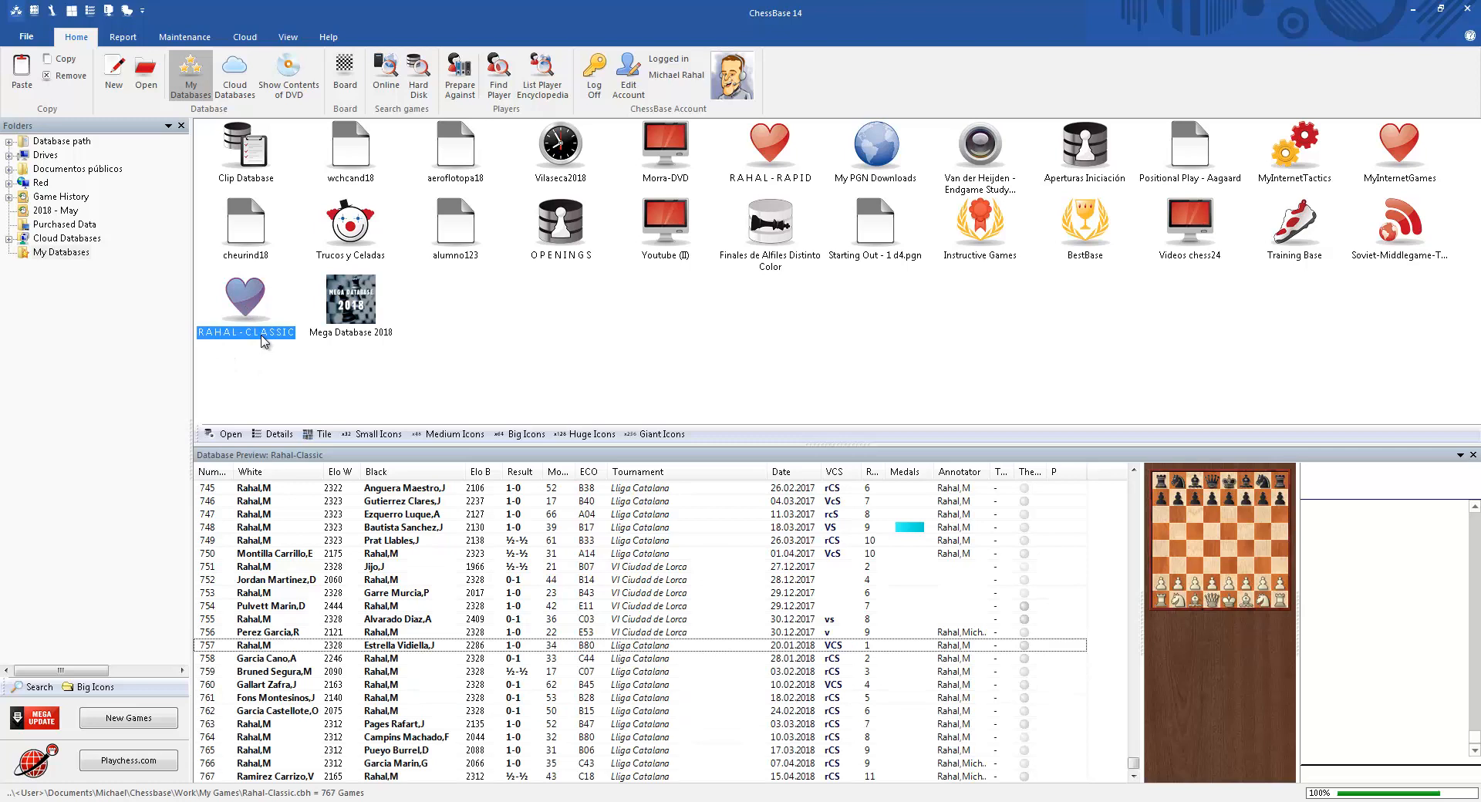
# Preview the rapid games database and return to the classic games database
pyautogui.click(780, 163)
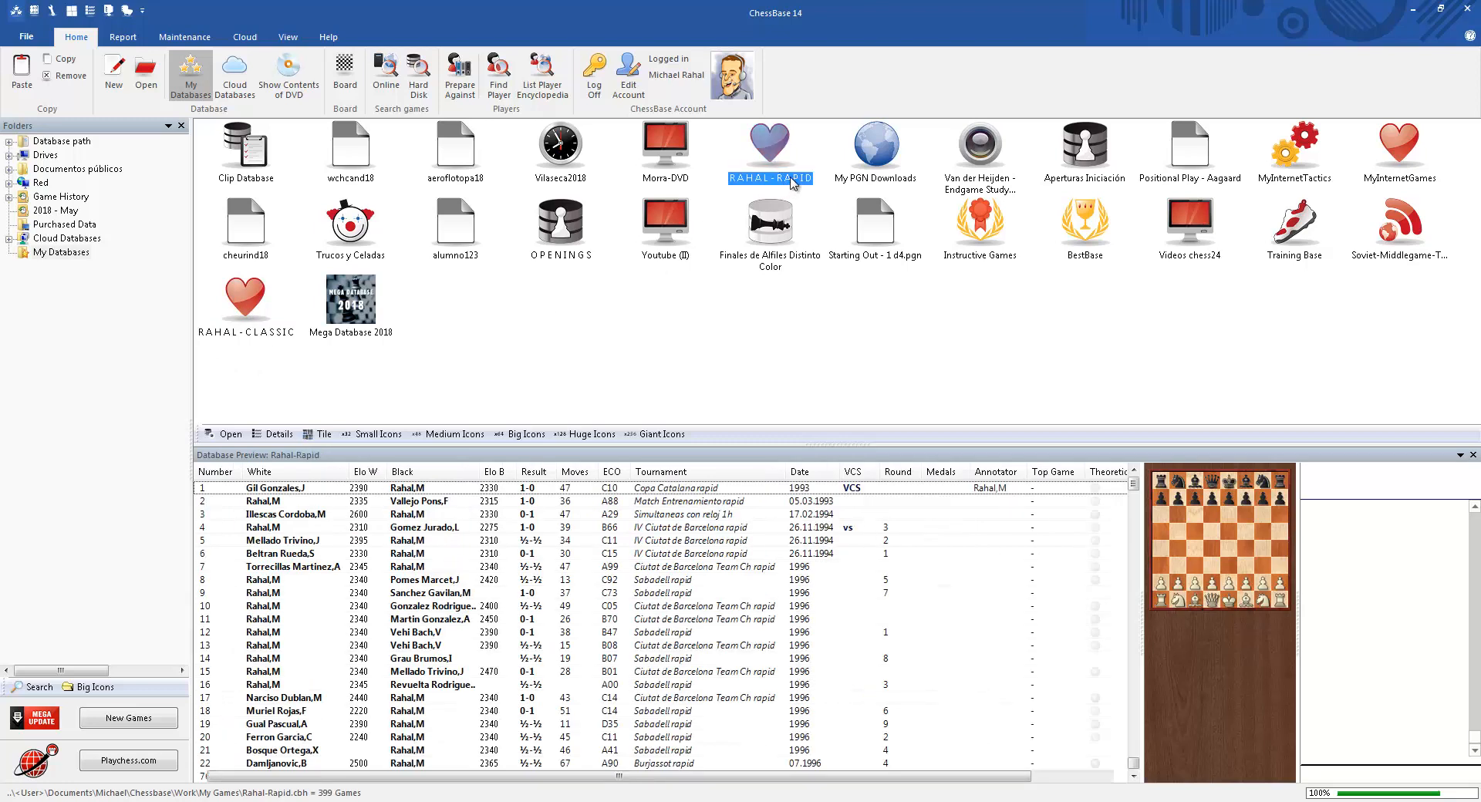
pyautogui.click(245, 310)
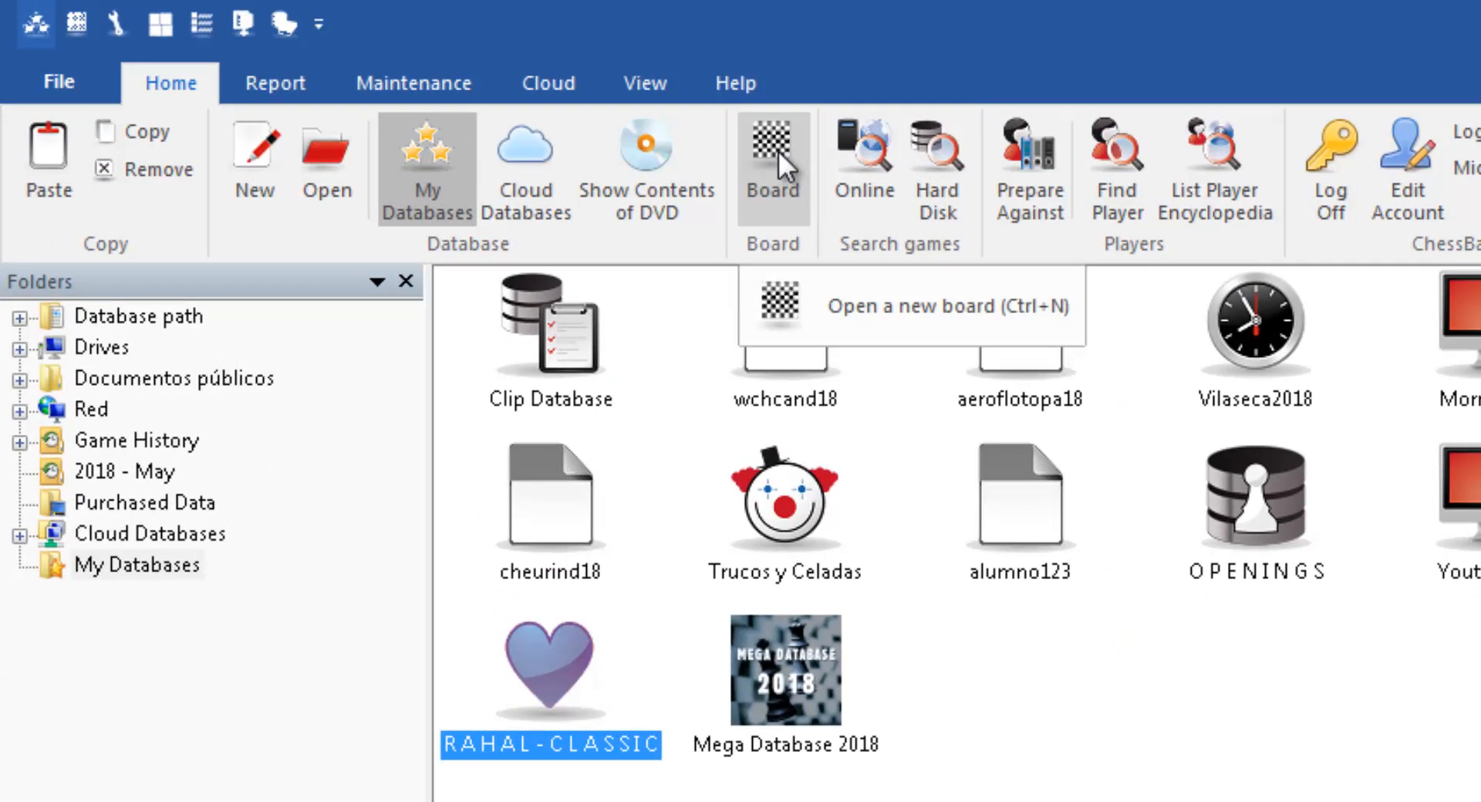
# Open a new board with a wider notation pane and enter 1.e4 c5 2.Nf3 e6 3.d4 cxd4 4.Nxd4 a6 5.Nc3
pyautogui.click(779, 154)
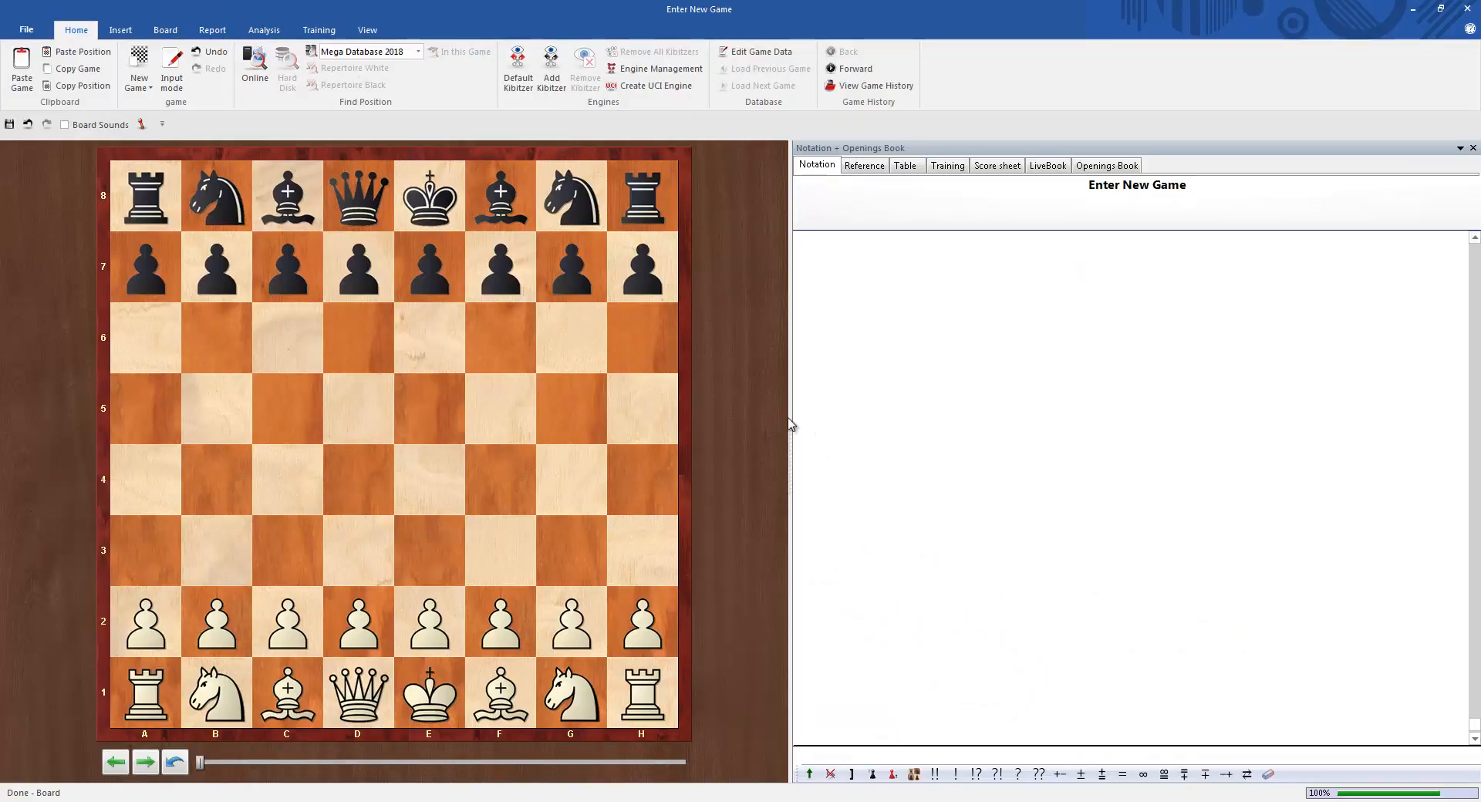
pyautogui.moveTo(792, 417); pyautogui.dragTo(773, 416)
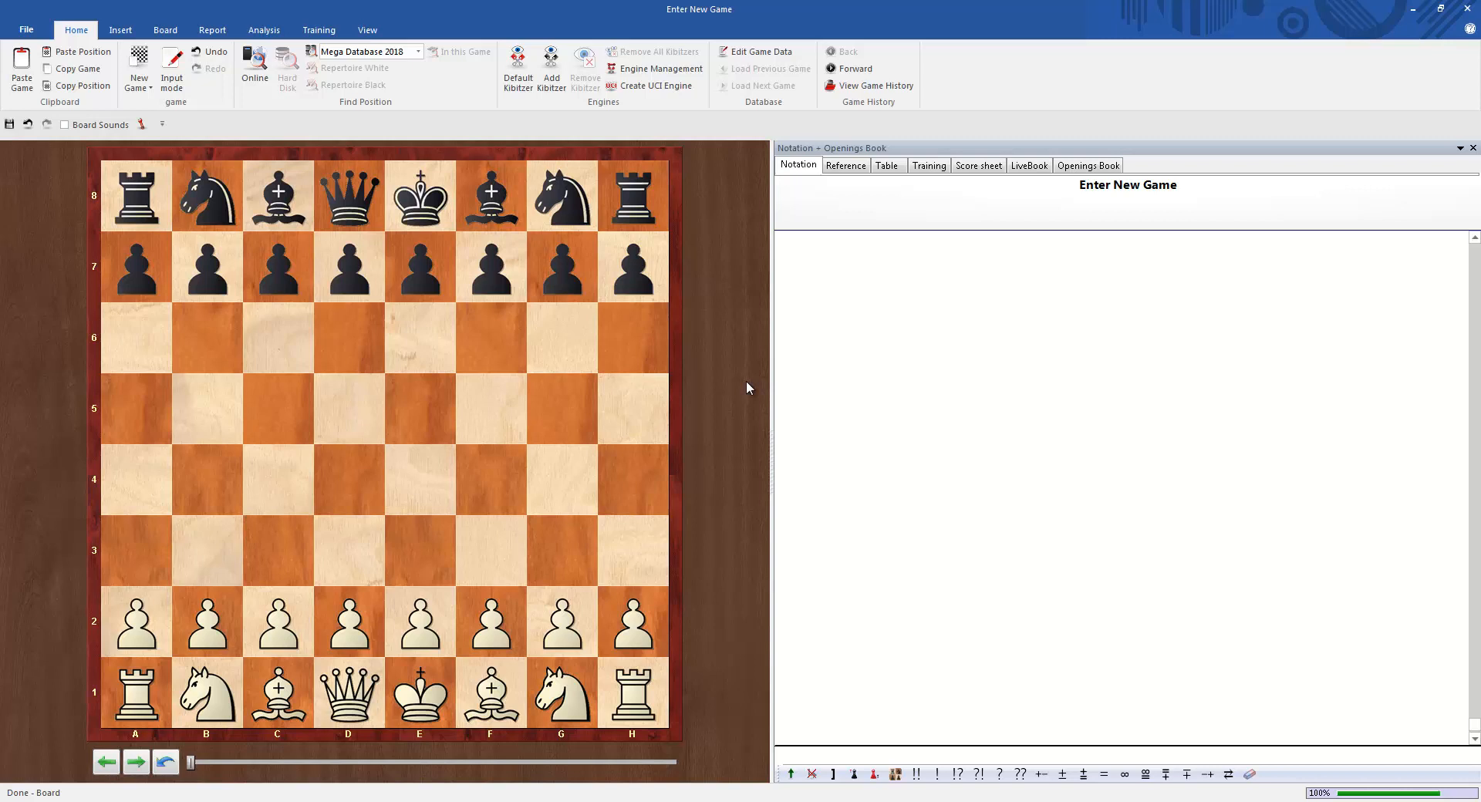
pyautogui.moveTo(416, 627); pyautogui.dragTo(420, 478)
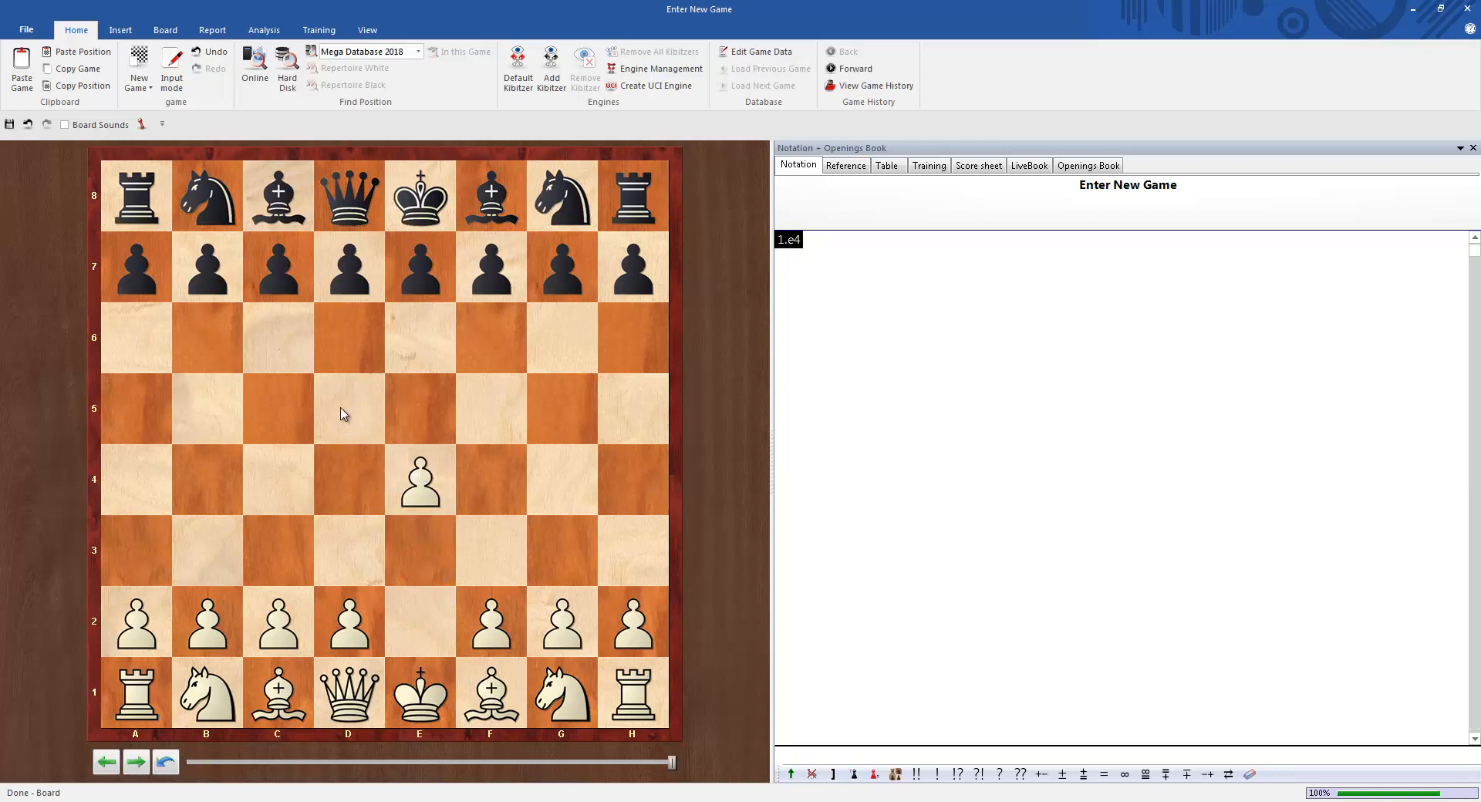
pyautogui.moveTo(292, 288); pyautogui.dragTo(285, 409)
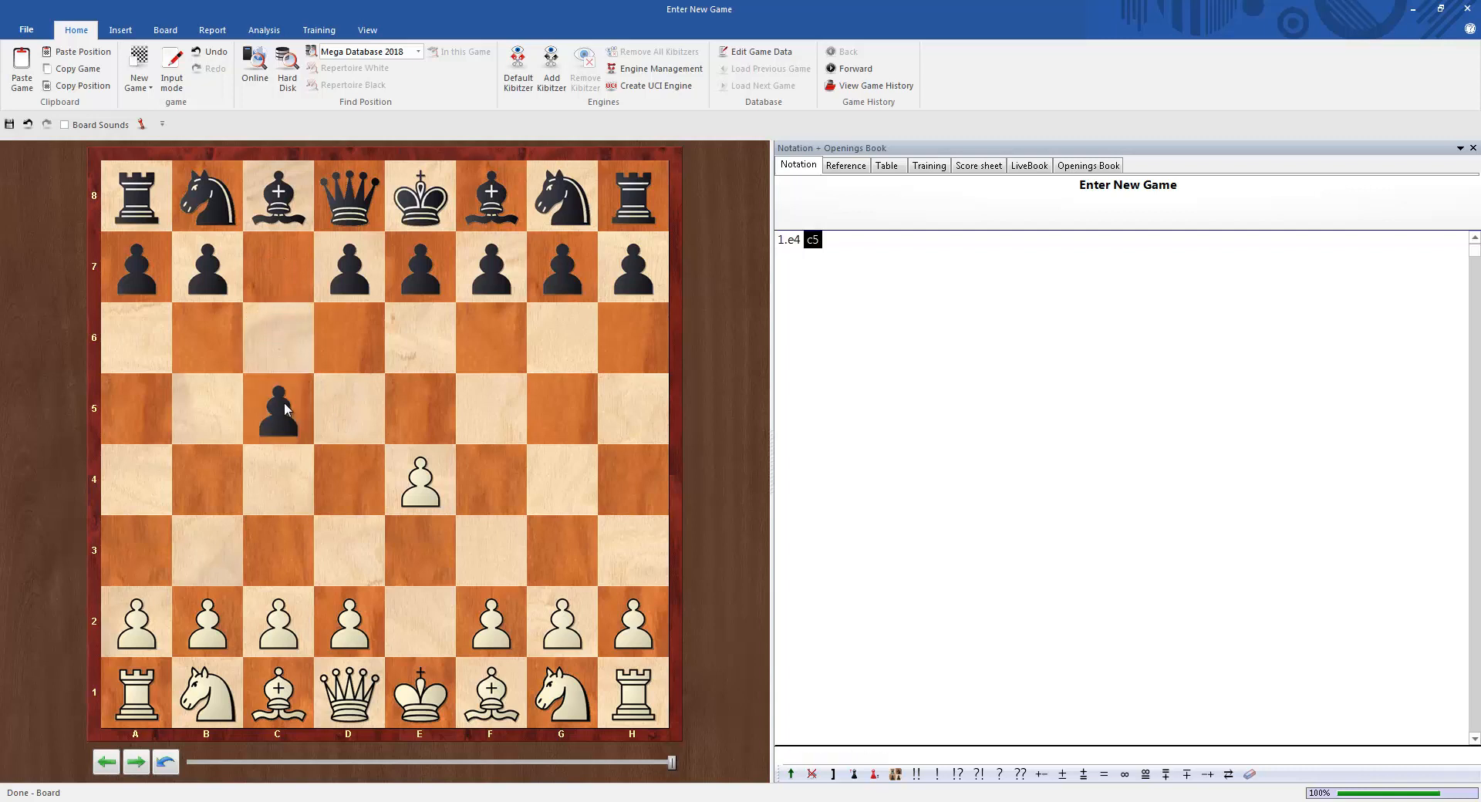
pyautogui.moveTo(561, 691); pyautogui.dragTo(513, 580)
pyautogui.moveTo(421, 297); pyautogui.dragTo(414, 359)
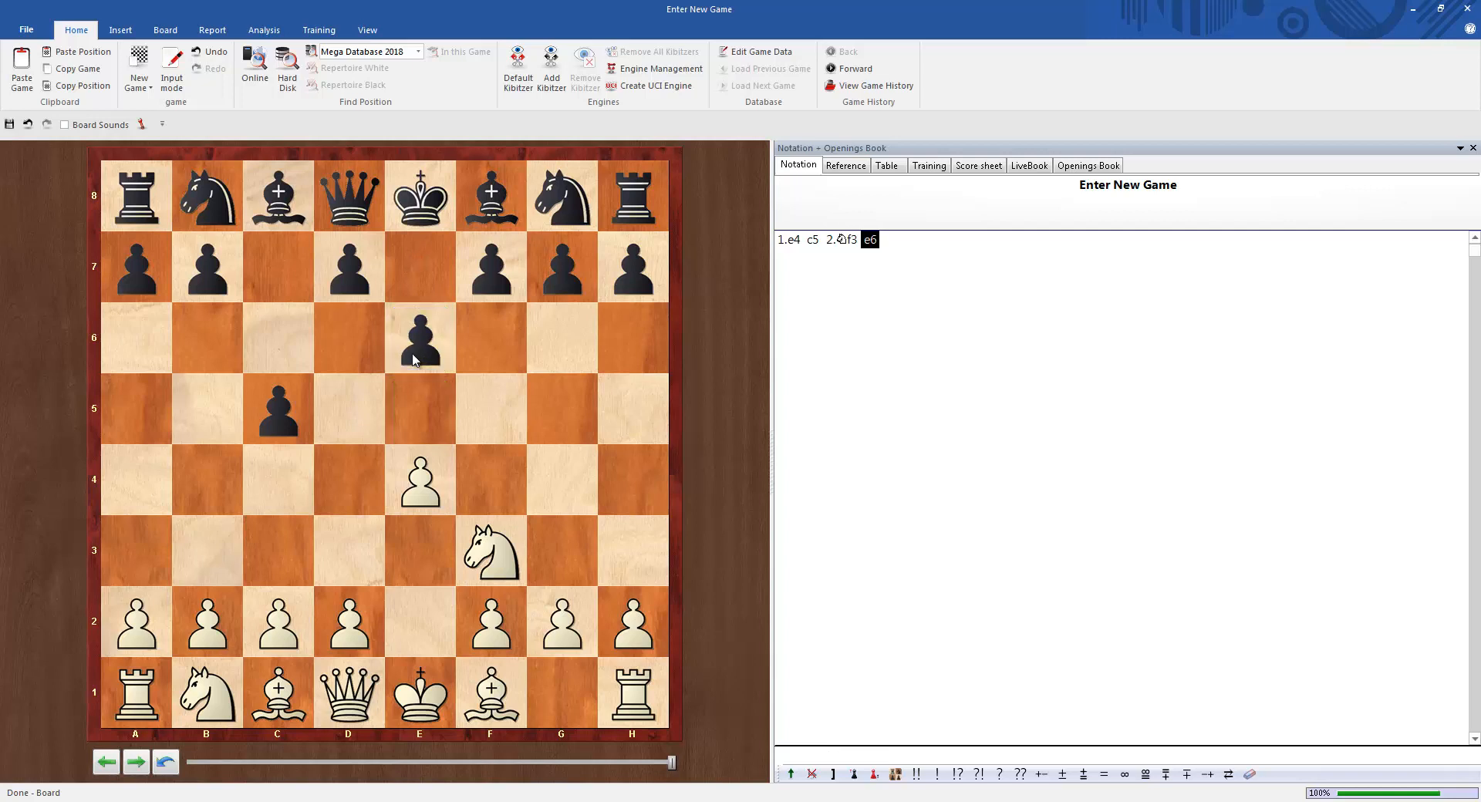
pyautogui.moveTo(350, 621); pyautogui.dragTo(349, 482)
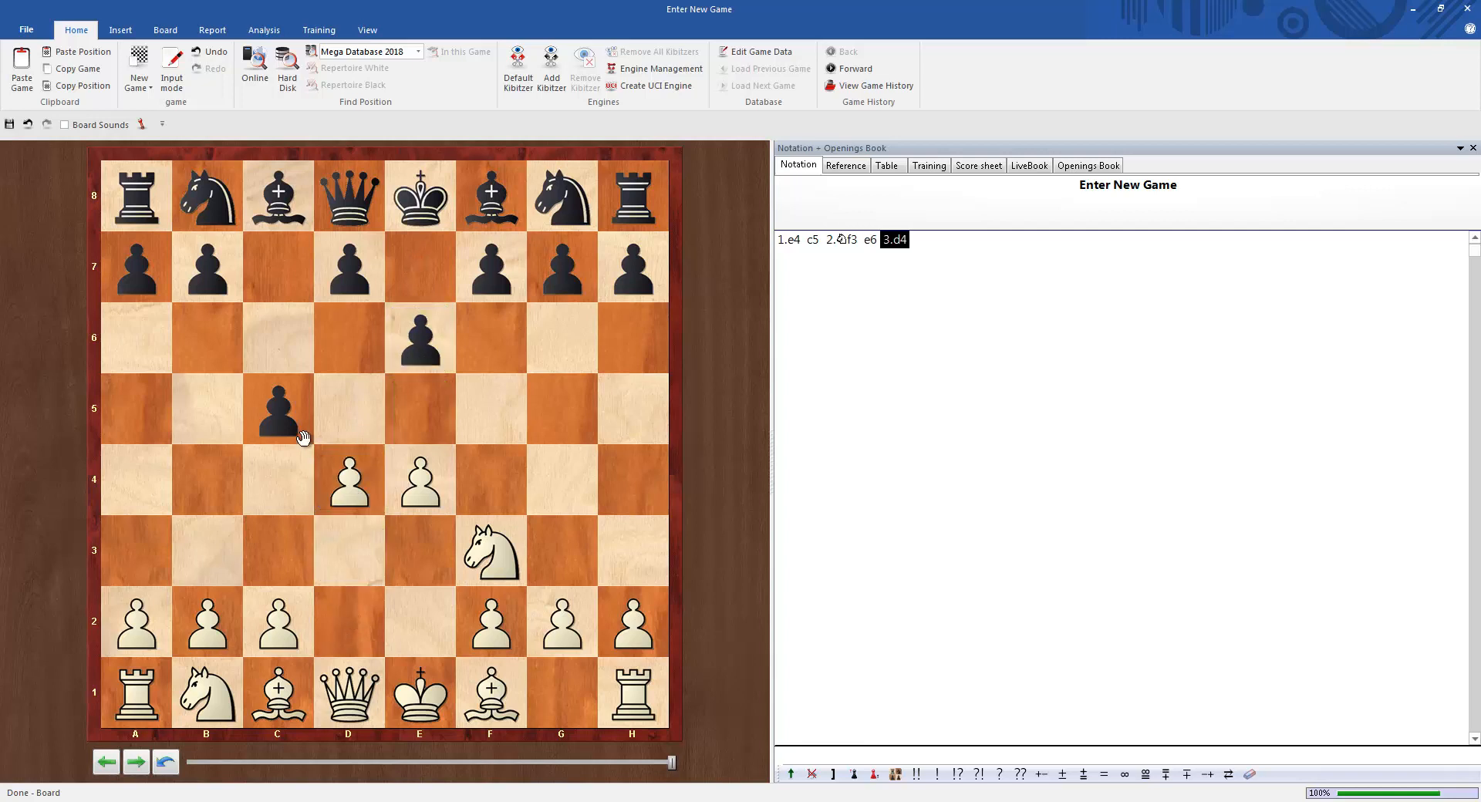
pyautogui.moveTo(303, 437); pyautogui.dragTo(373, 502)
pyautogui.moveTo(478, 571); pyautogui.dragTo(374, 503)
pyautogui.moveTo(143, 294); pyautogui.dragTo(134, 332)
pyautogui.moveTo(209, 694); pyautogui.dragTo(280, 566)
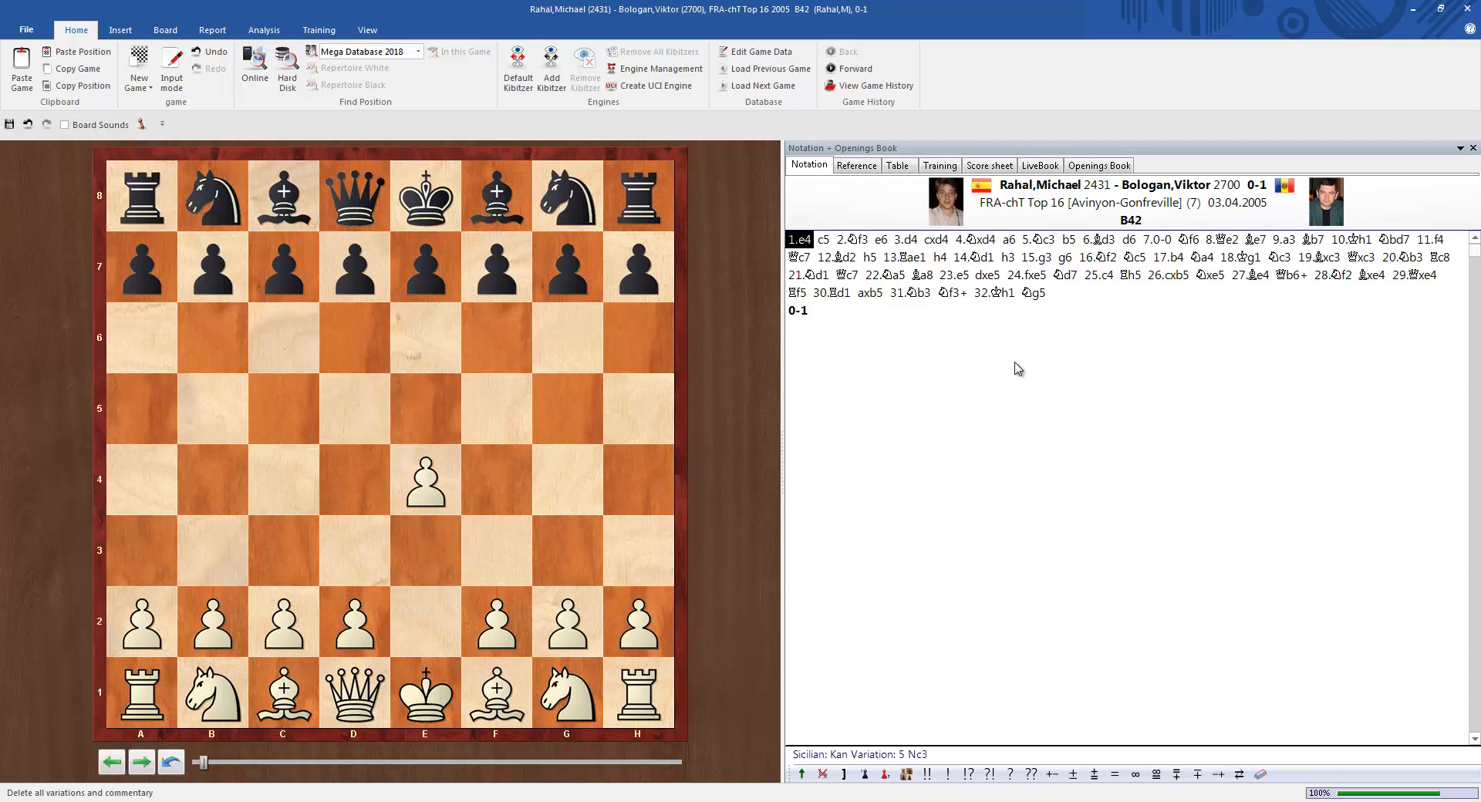
# Advance through the loaded Sicilian game from 1.e4 to Black's move 5...b5
pyautogui.press('Right')
pyautogui.press('Right')
pyautogui.press('Right')
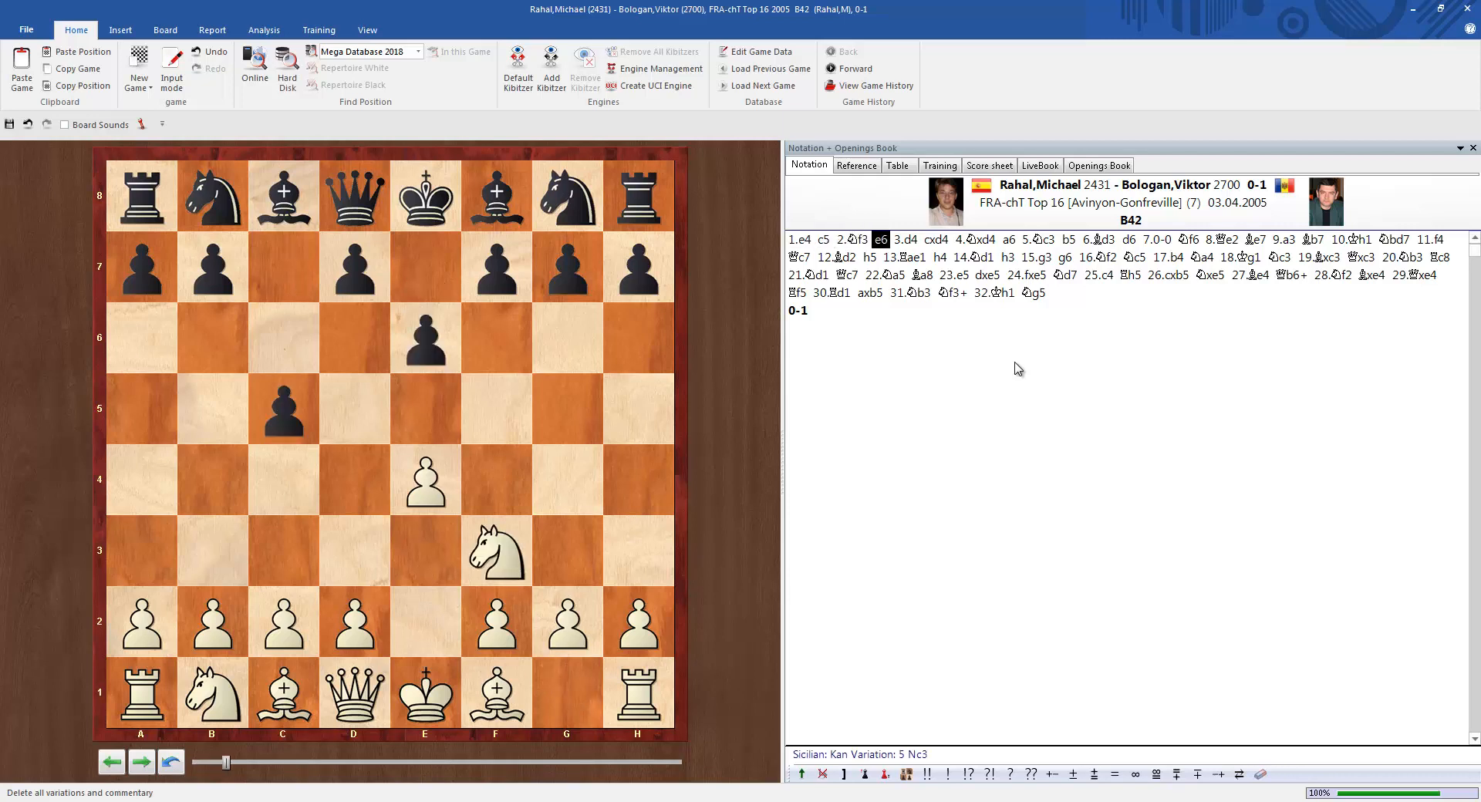
pyautogui.press('Right')
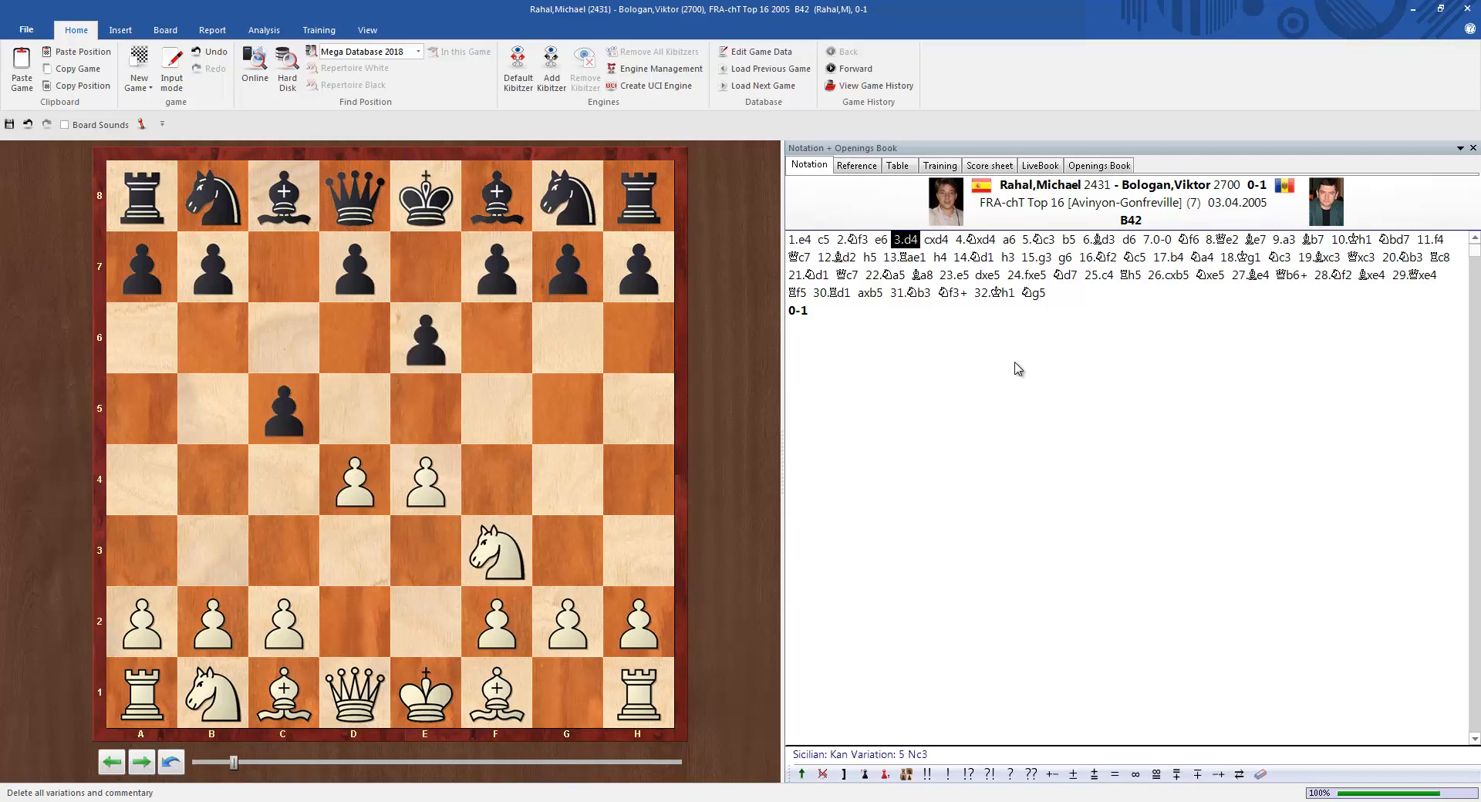
pyautogui.press('Right')
pyautogui.press('Right')
pyautogui.press('Right')
pyautogui.press('Right')
pyautogui.press('Right')
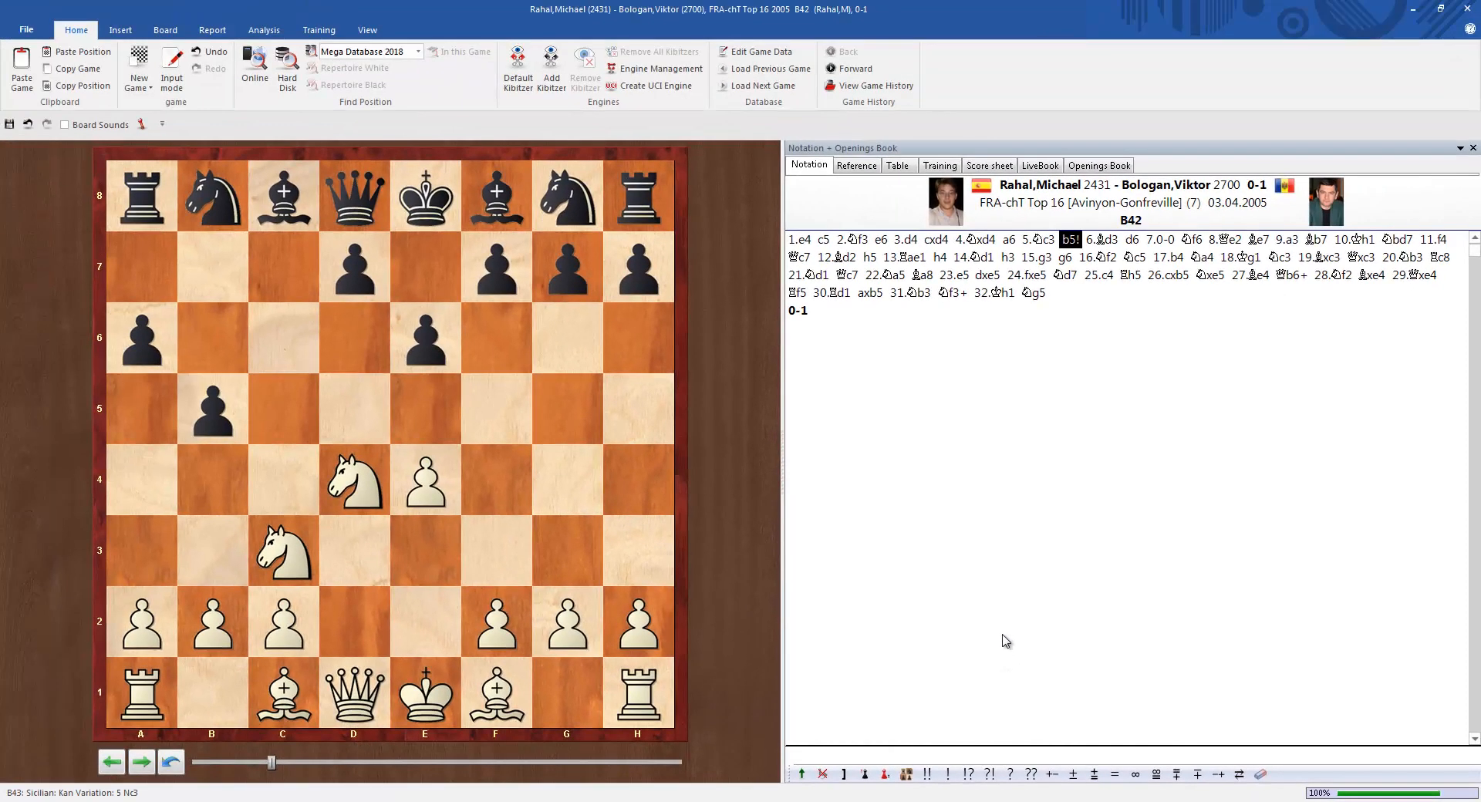
# Try the ?, ?? and +- symbols on 5...b5, settling on the !! mark with the unclear-position evaluation
pyautogui.click(1011, 774)
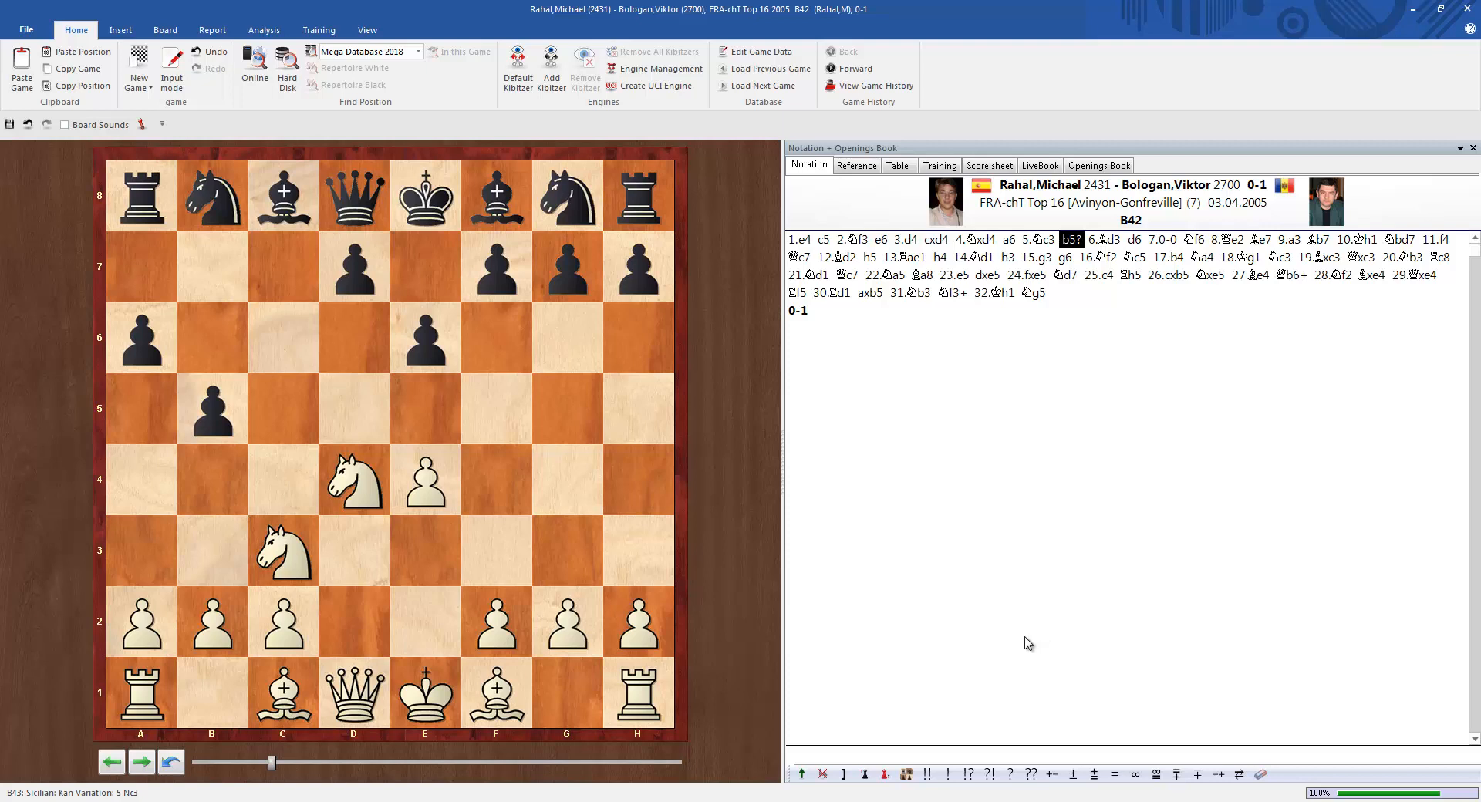
pyautogui.click(1030, 775)
pyautogui.click(927, 774)
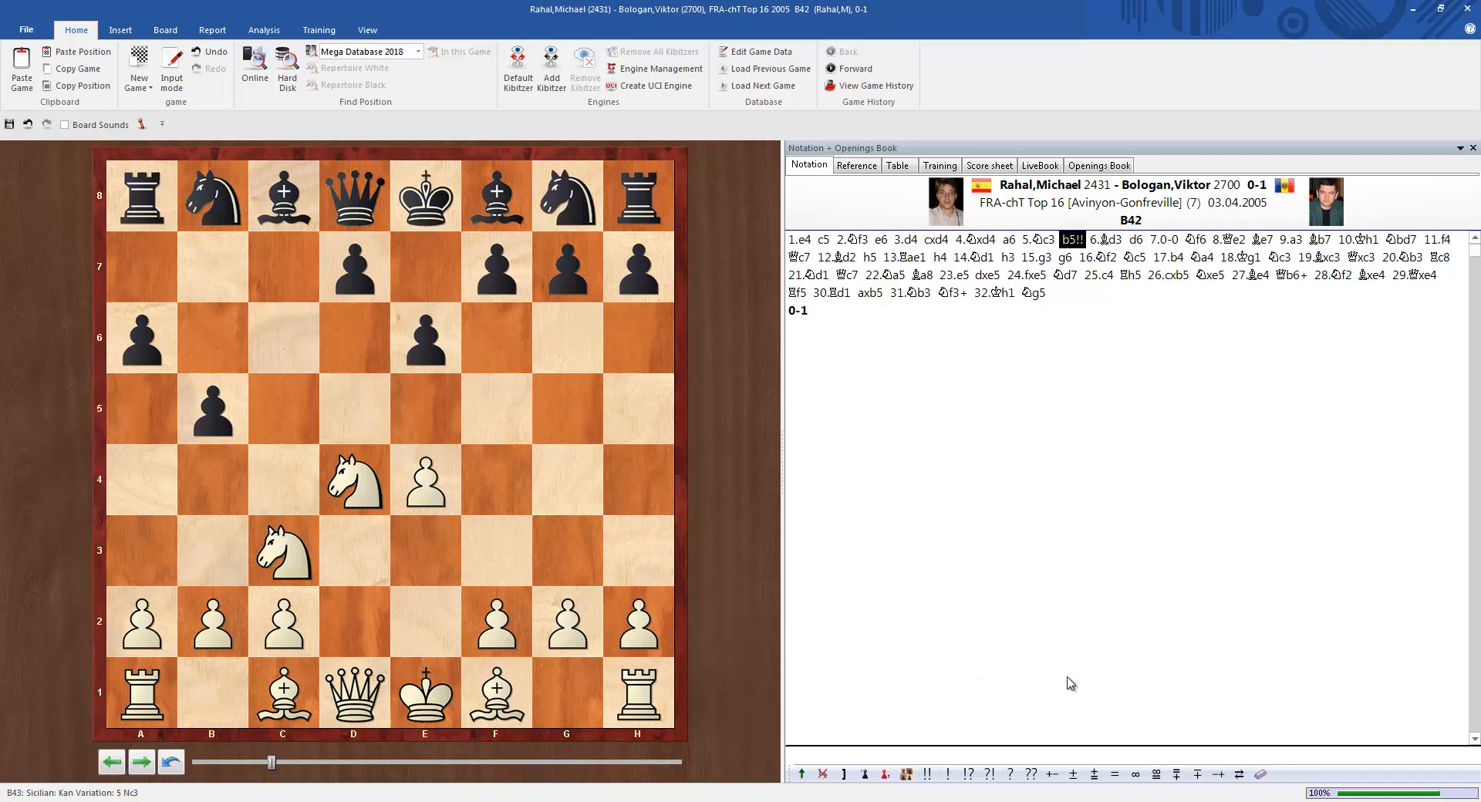
pyautogui.click(1050, 775)
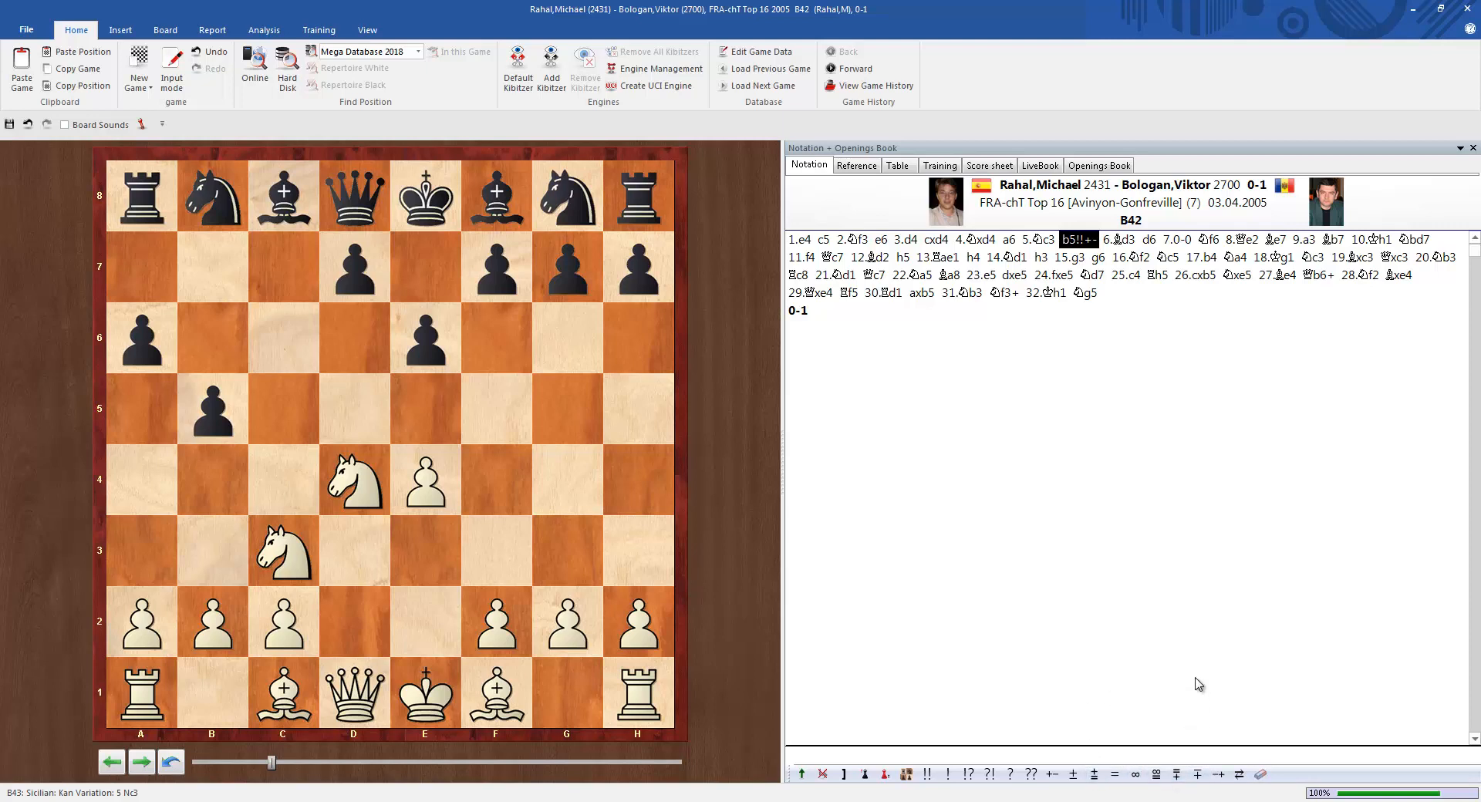
pyautogui.click(1135, 775)
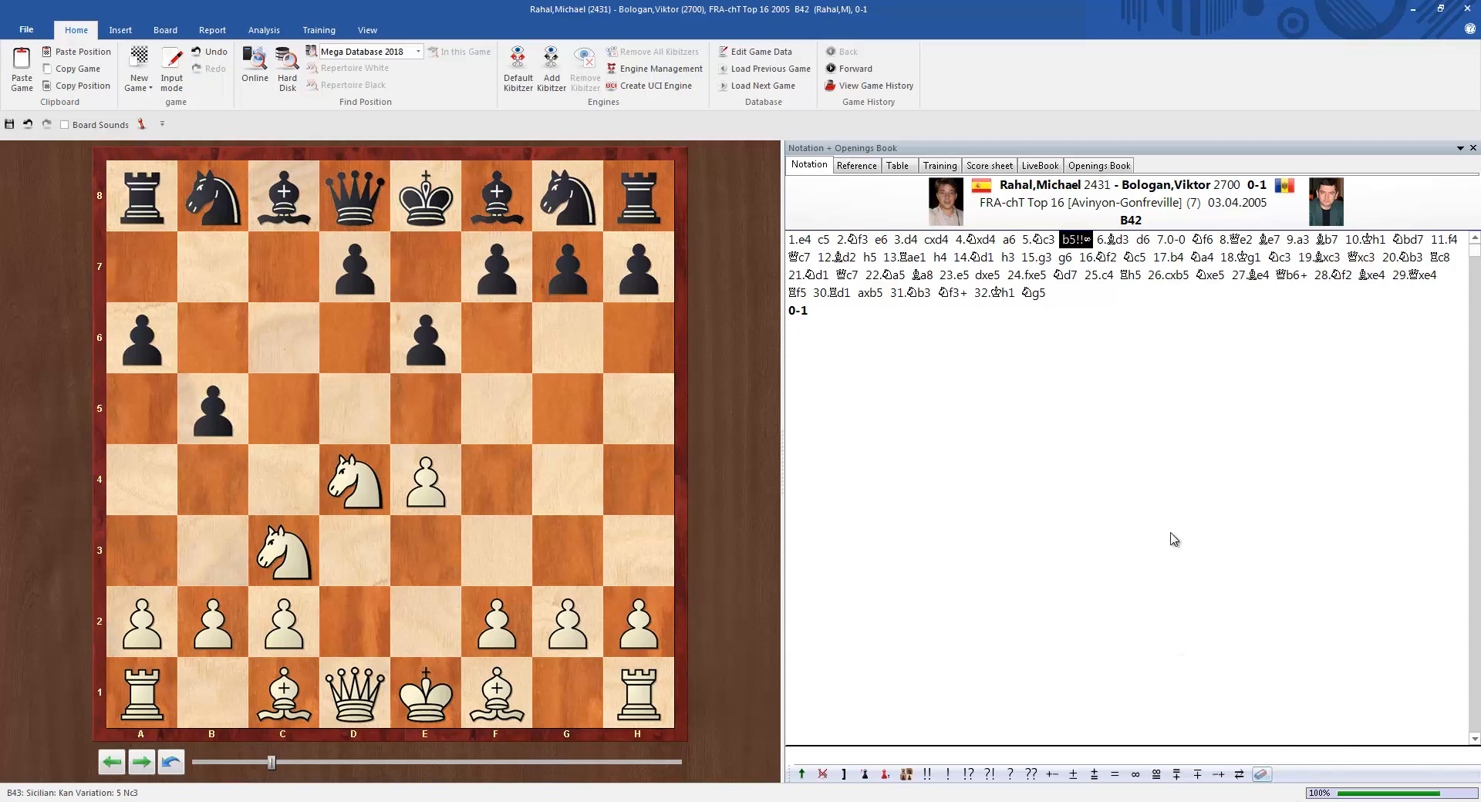
# Add the variation 5...Qc7 6.Be2 Nf6 7.0-0 as an alternative to 5...b5 and mark 7.0-0 with an exclamation mark
pyautogui.press('Left')
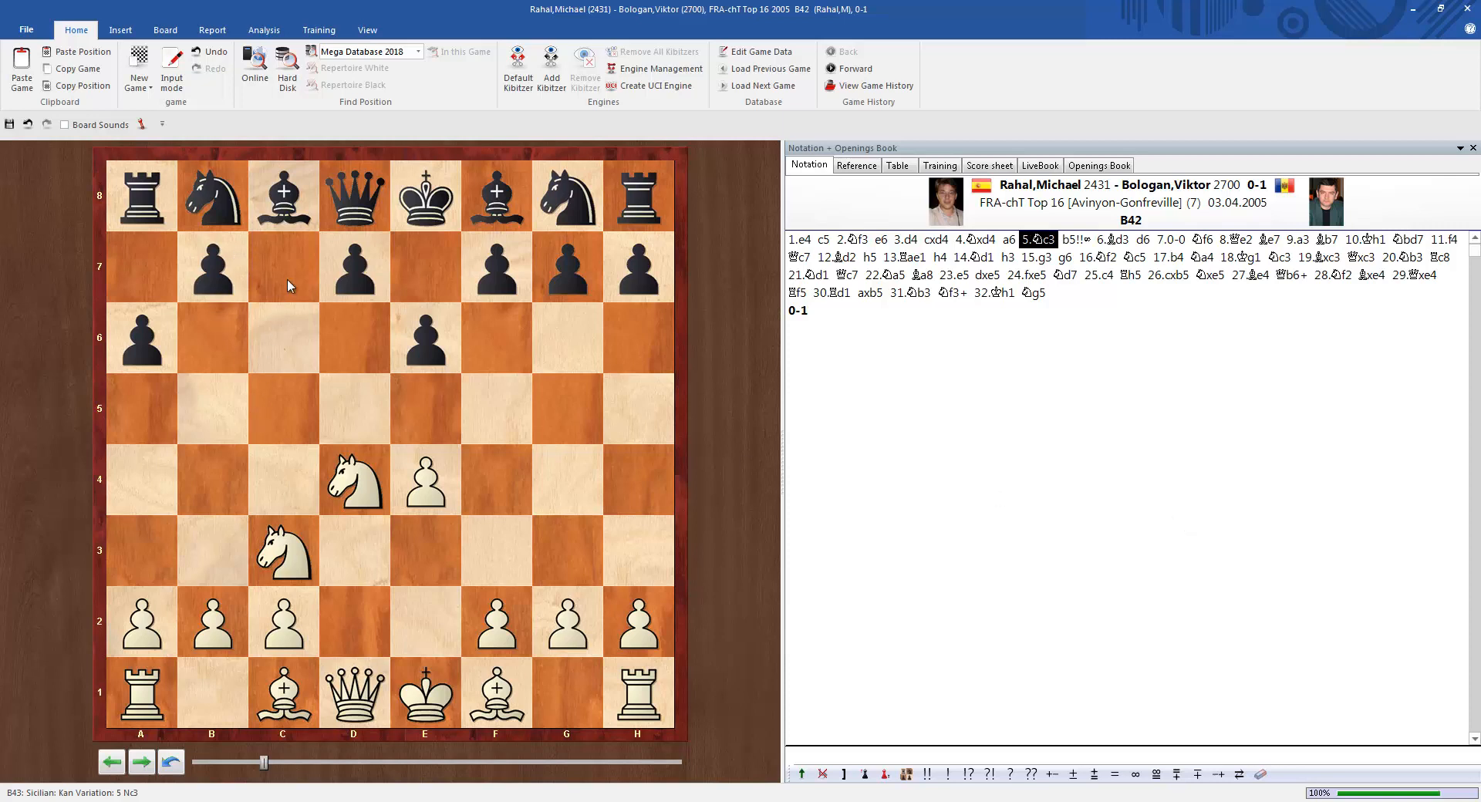
pyautogui.moveTo(350, 203); pyautogui.dragTo(287, 264)
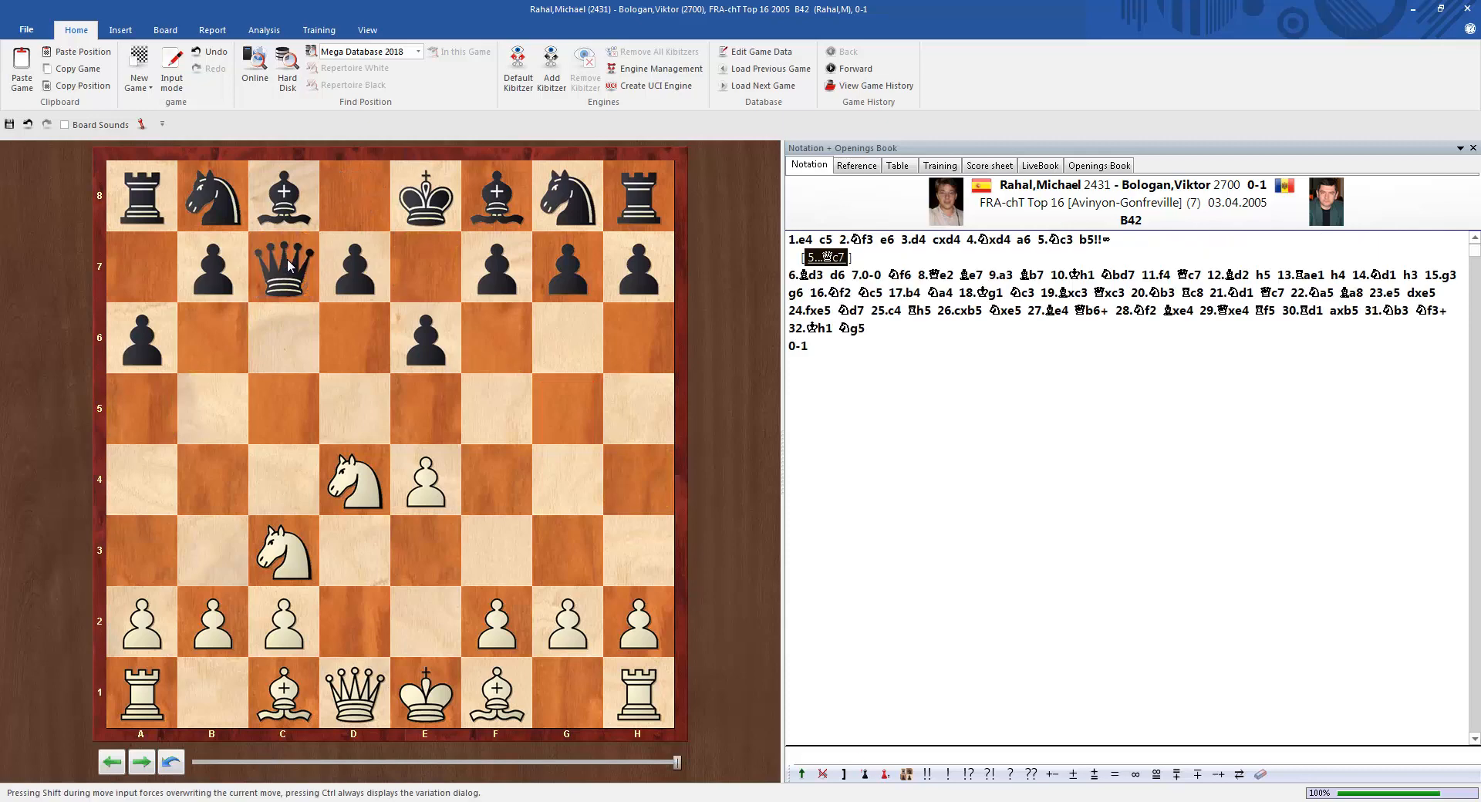
pyautogui.moveTo(507, 698); pyautogui.dragTo(426, 622)
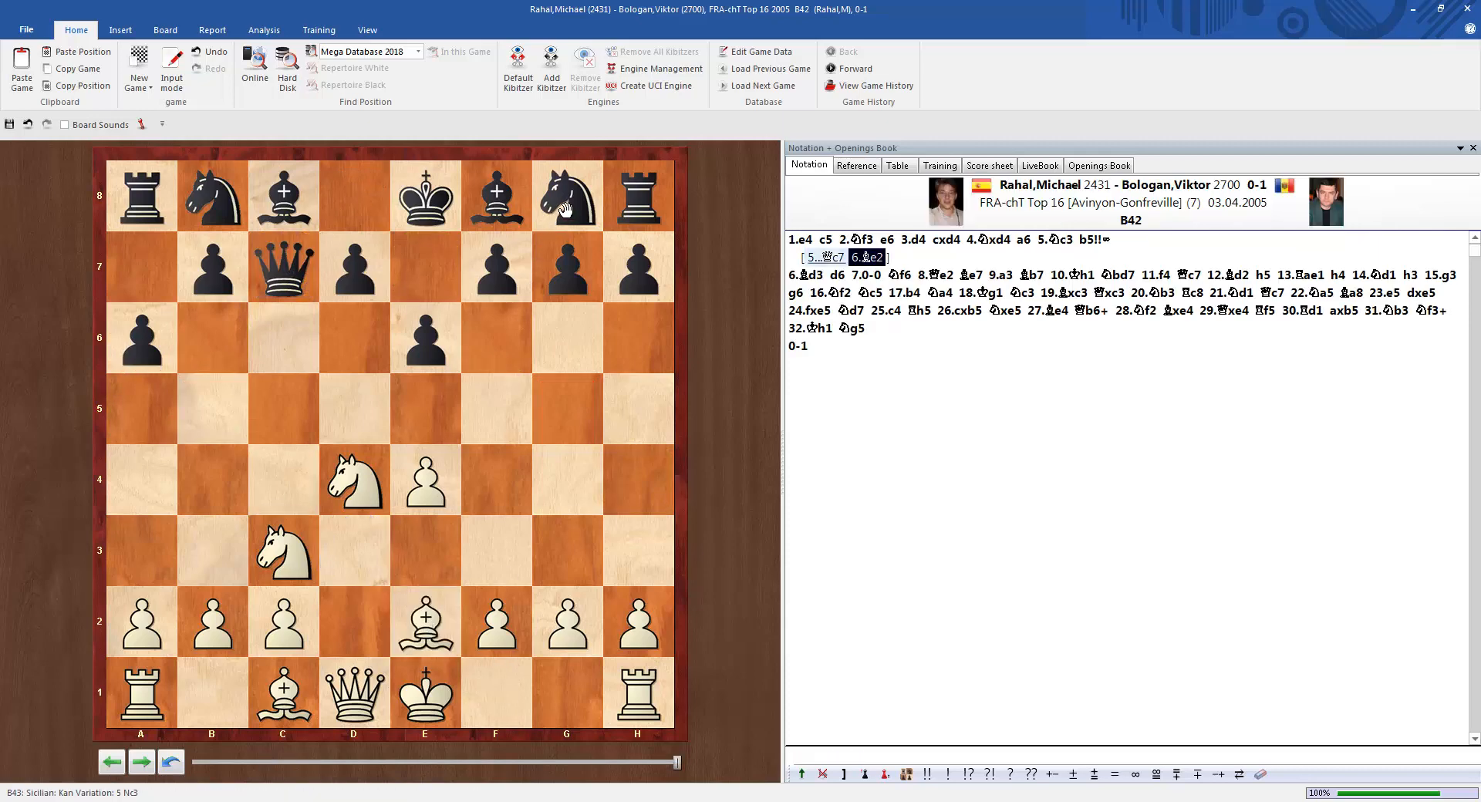
pyautogui.moveTo(567, 202); pyautogui.dragTo(496, 337)
pyautogui.click(567, 694)
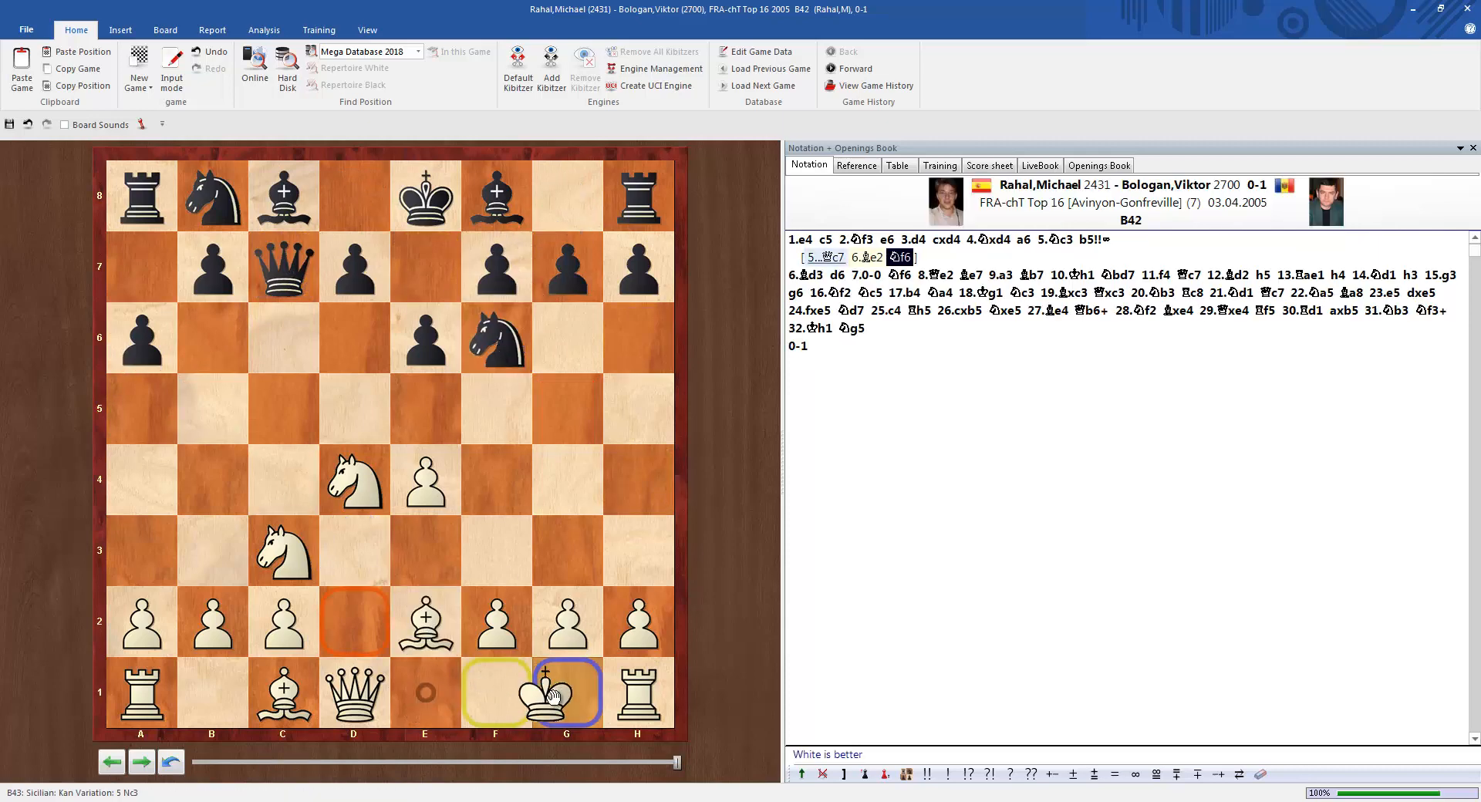
pyautogui.click(949, 775)
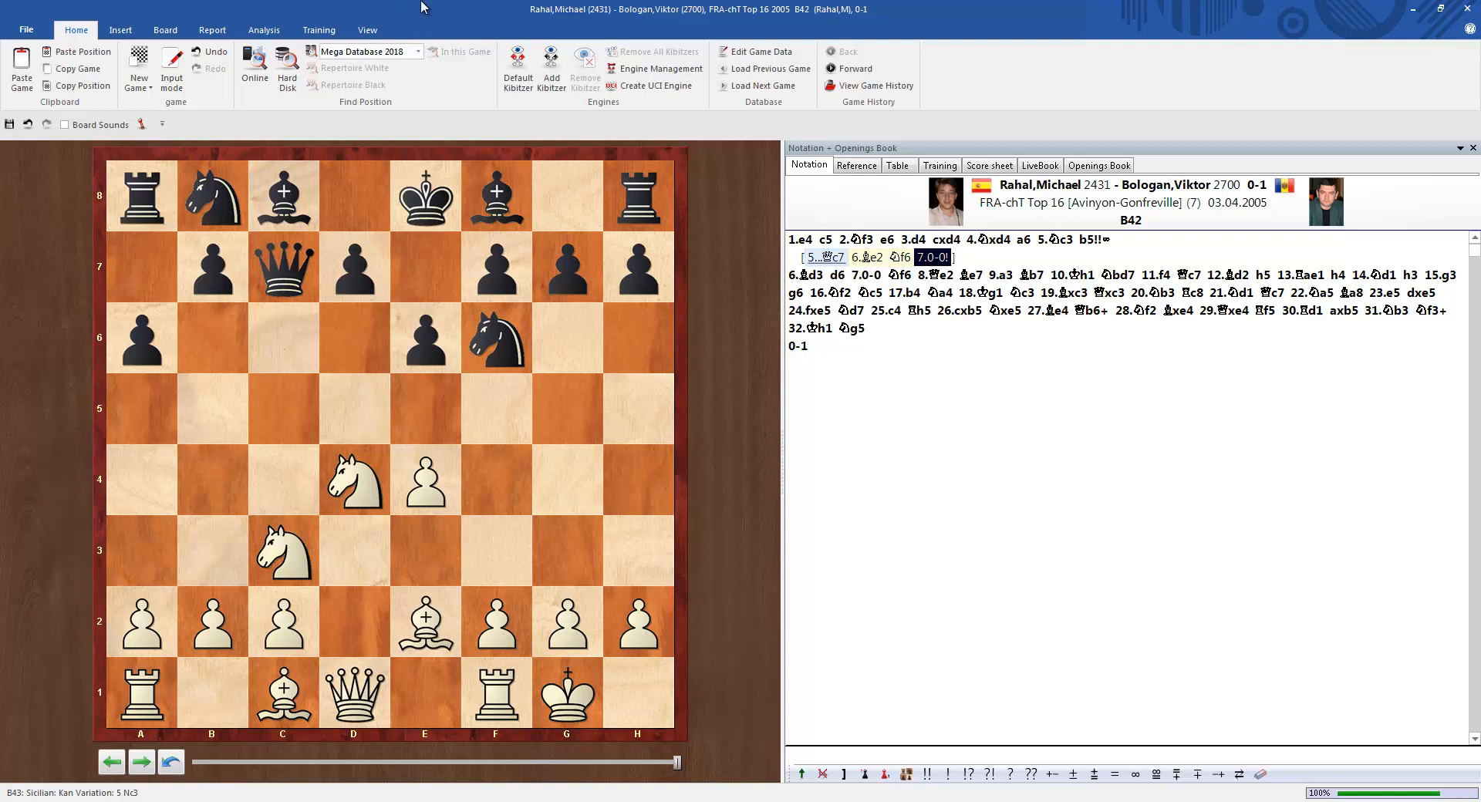
# Add the English text comment "After castling I think my position is better" after 7.0-0
pyautogui.click(120, 31)
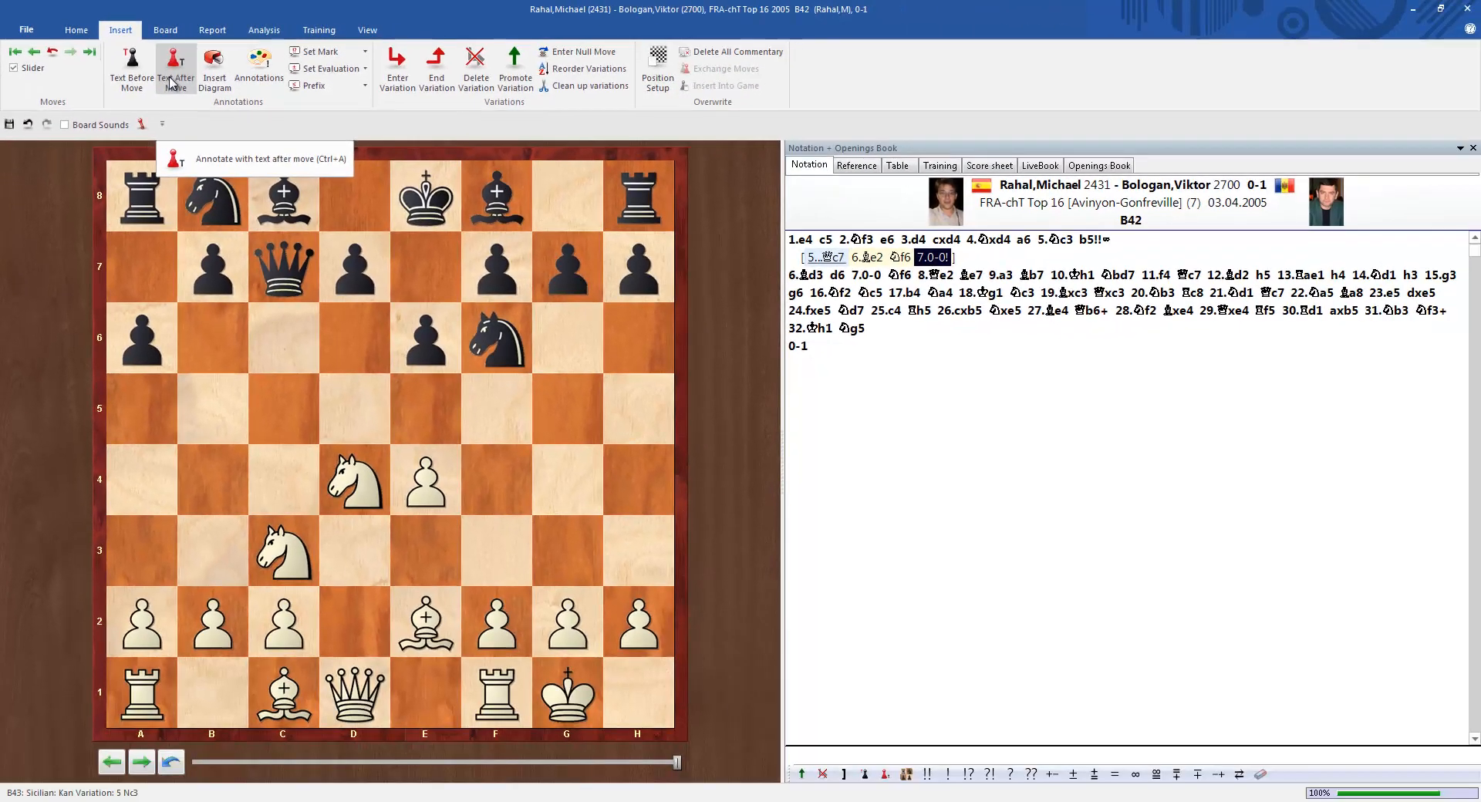
pyautogui.click(173, 83)
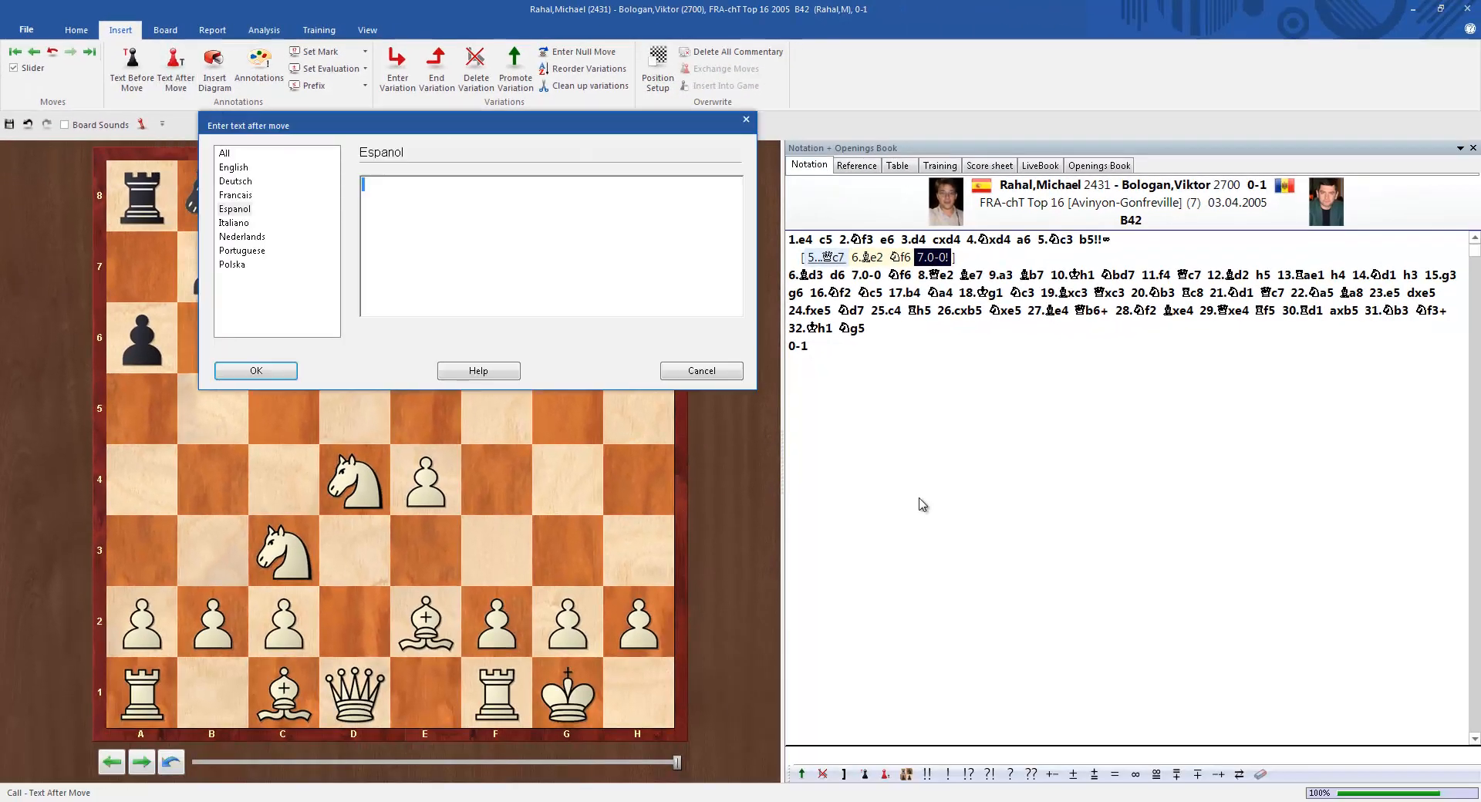
pyautogui.click(237, 170)
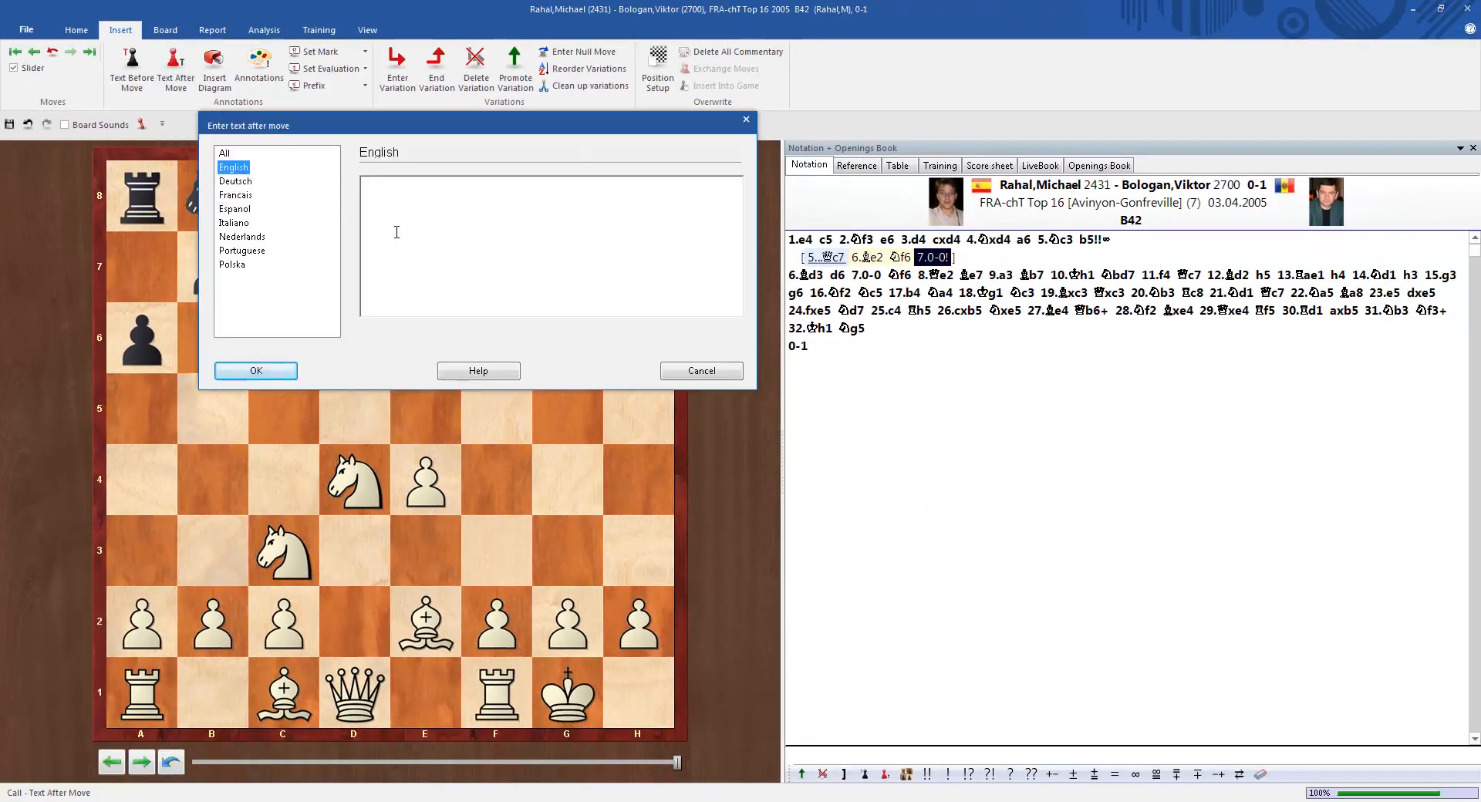
pyautogui.click(397, 194)
pyautogui.write('After castking I think my po')
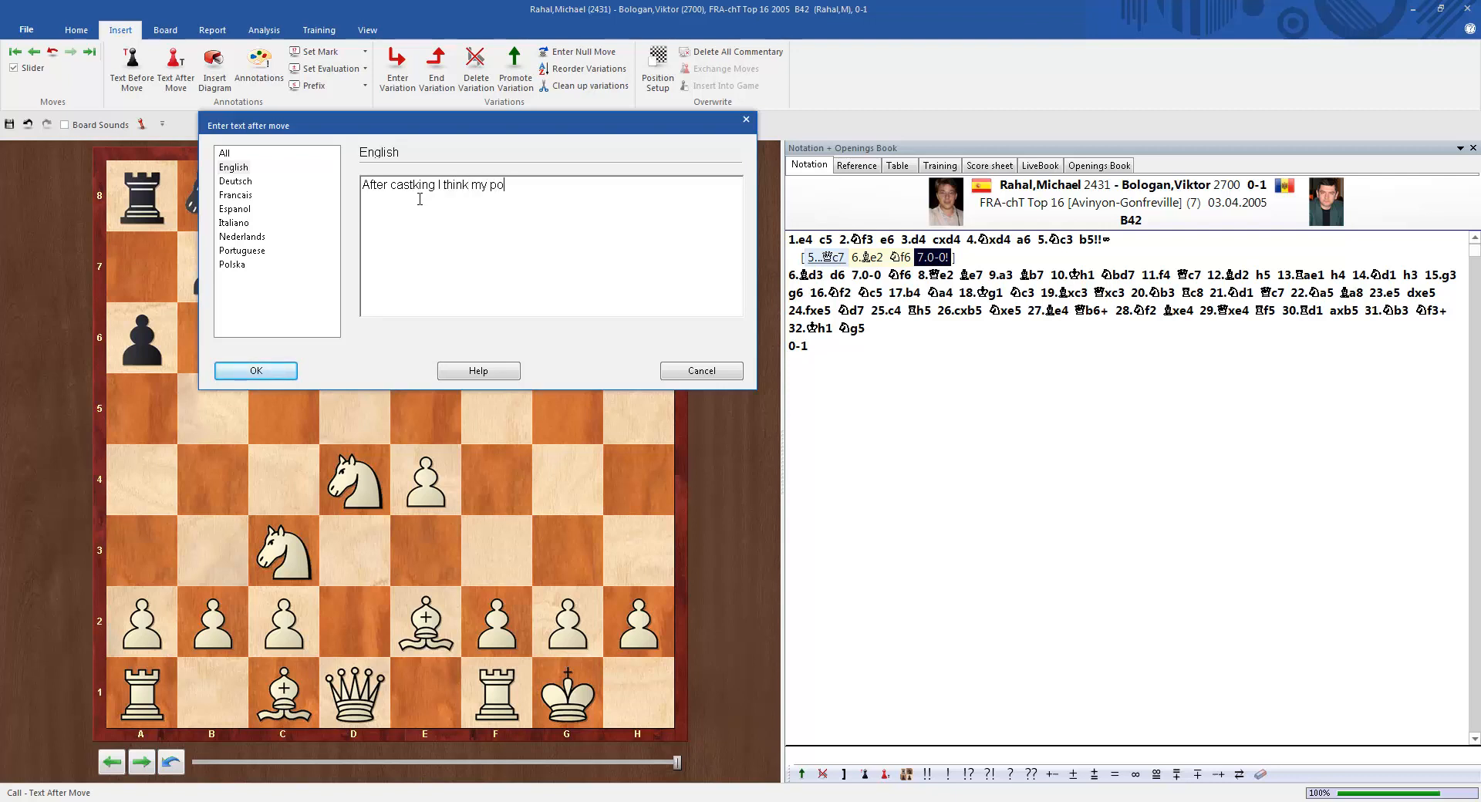
pyautogui.write('sition is better')
pyautogui.press('BackSpace')
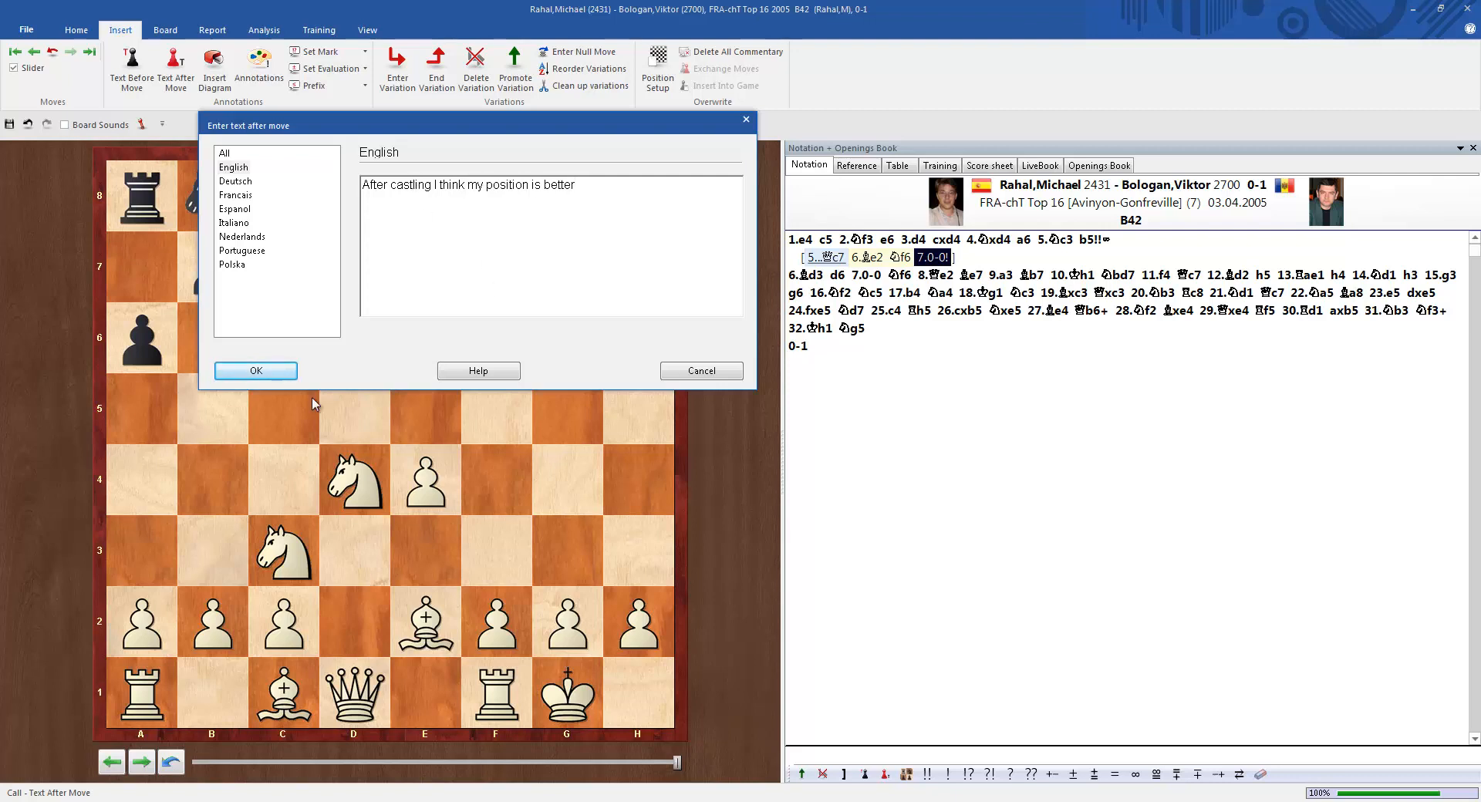
pyautogui.click(282, 373)
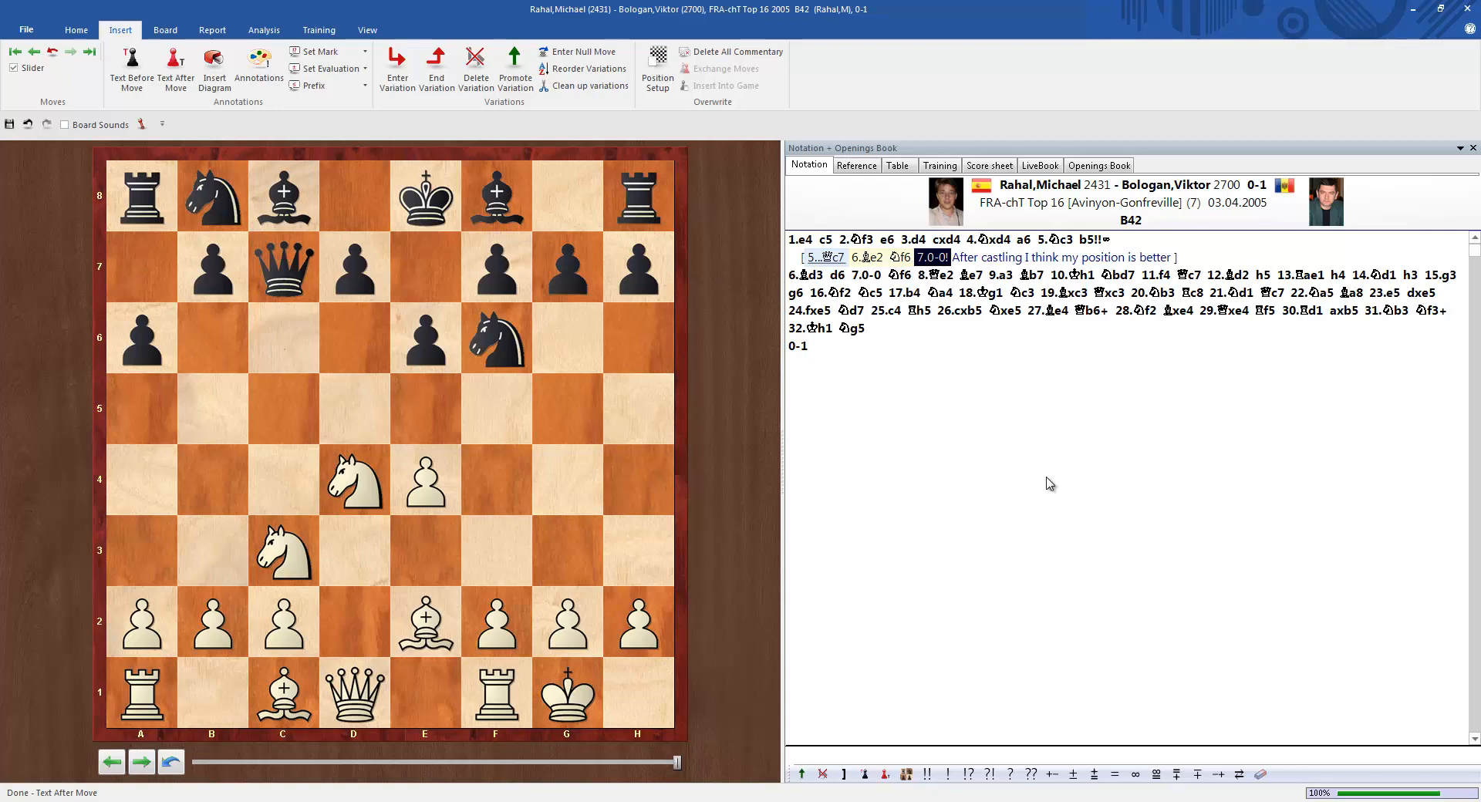
# Insert a position diagram after 7.0-0 and open the symbol palette, placing it clear of the diagram over the notation
pyautogui.click(214, 83)
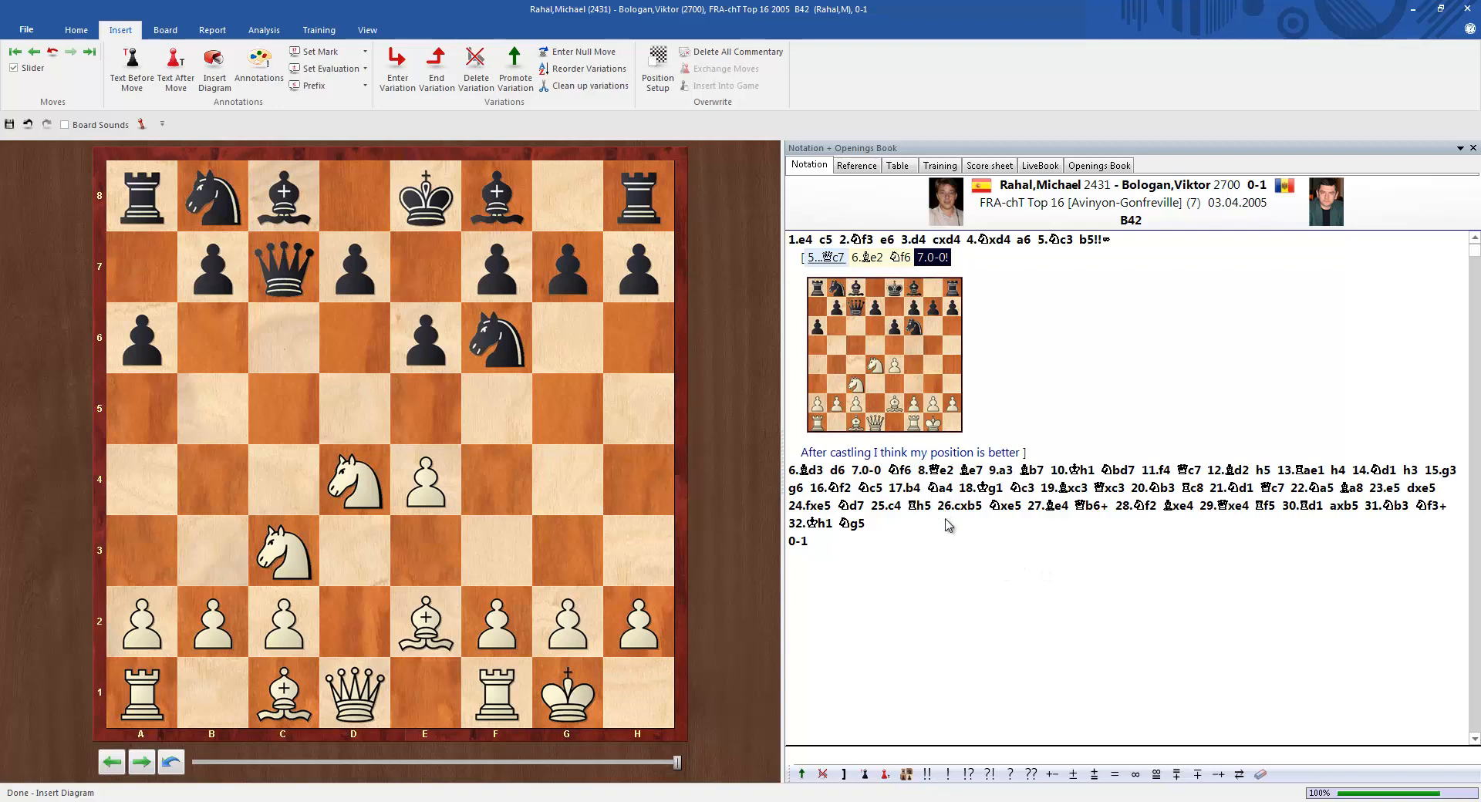
pyautogui.click(263, 75)
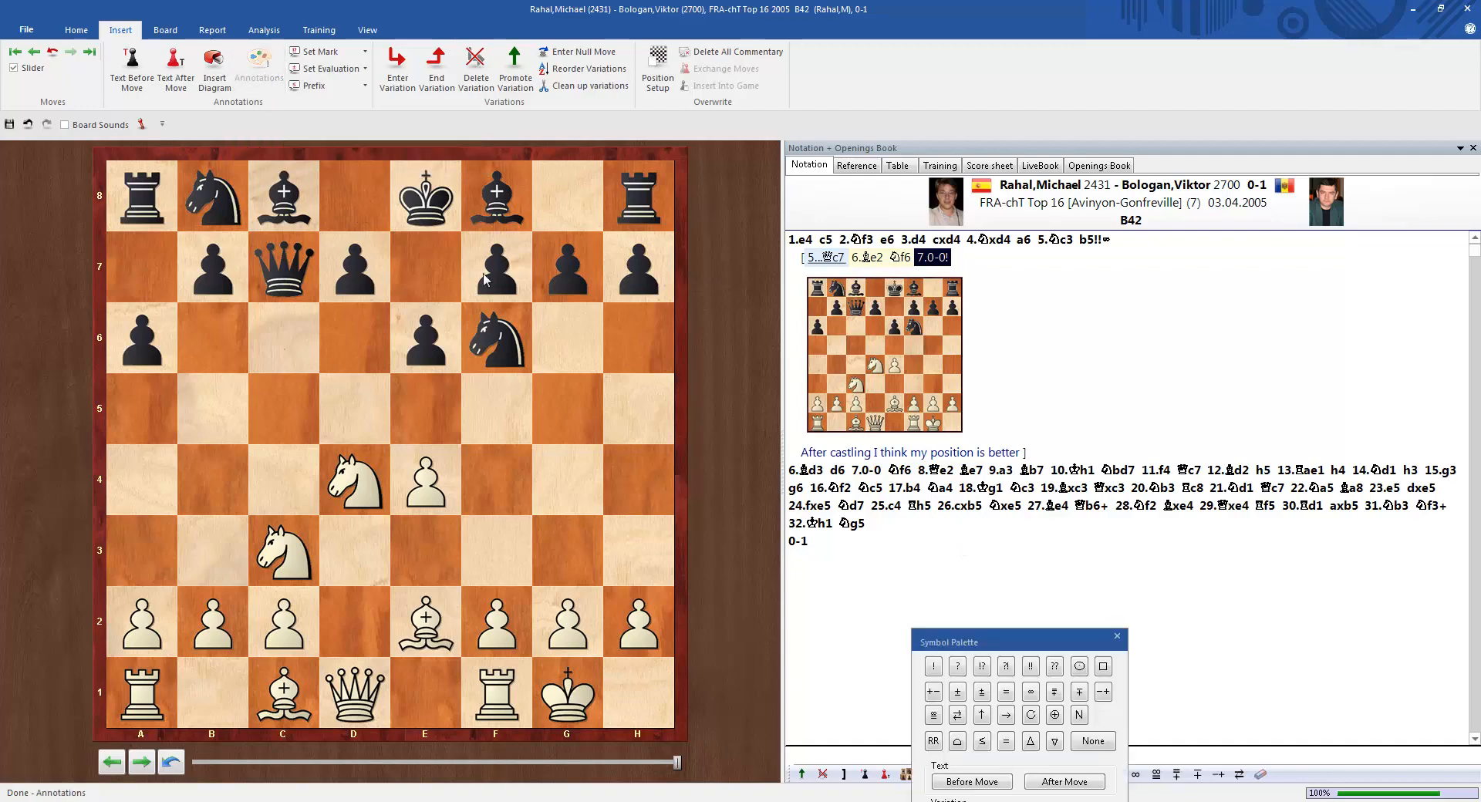
pyautogui.moveTo(1046, 641)
pyautogui.mouseDown()
pyautogui.moveTo(1114, 588)
pyautogui.moveTo(1270, 301)
pyautogui.moveTo(1351, 253)
pyautogui.mouseUp()
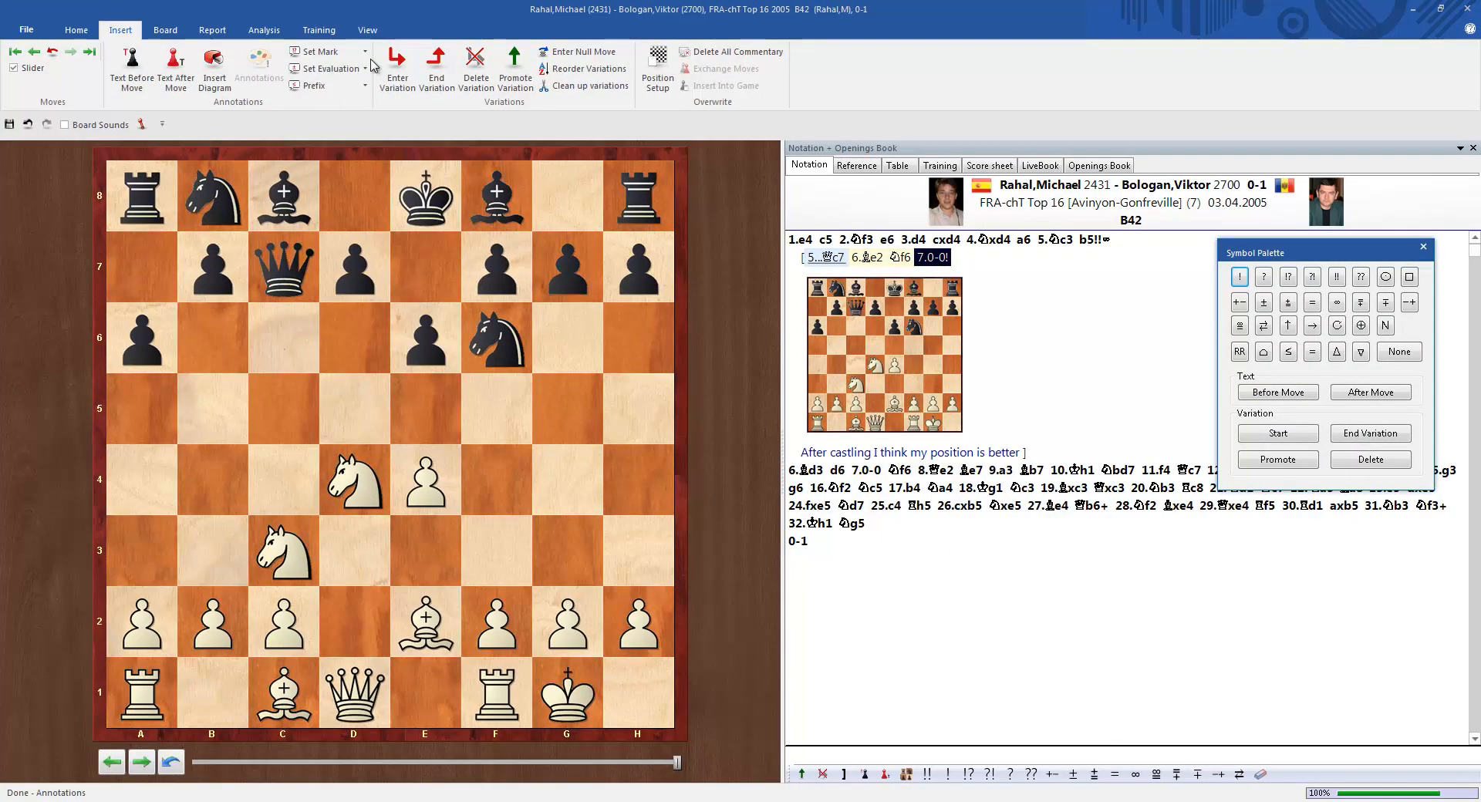
# Review the available move marks, evaluations and prefixes without applying any, and close the symbol palette
pyautogui.click(365, 52)
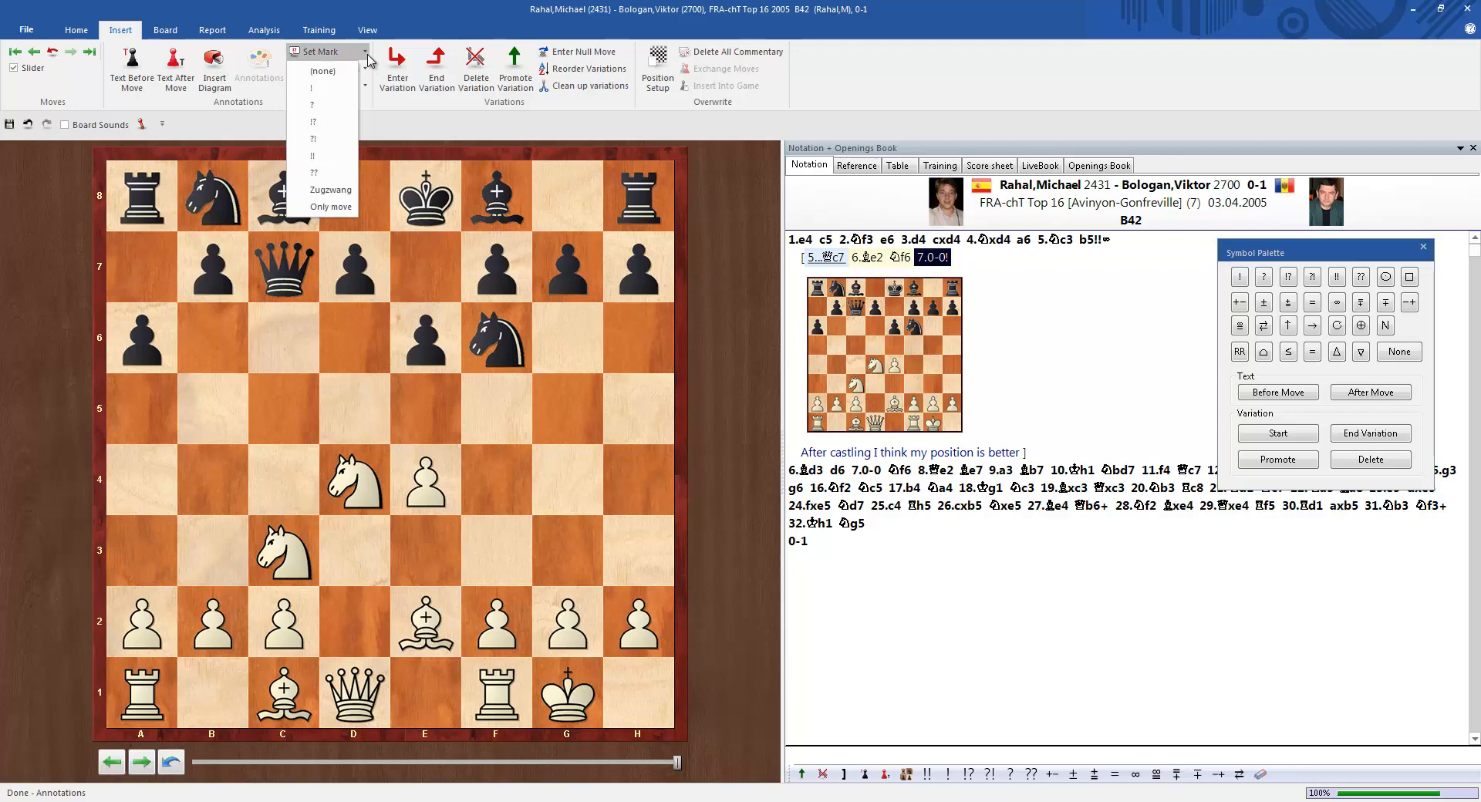
pyautogui.click(368, 60)
pyautogui.click(367, 70)
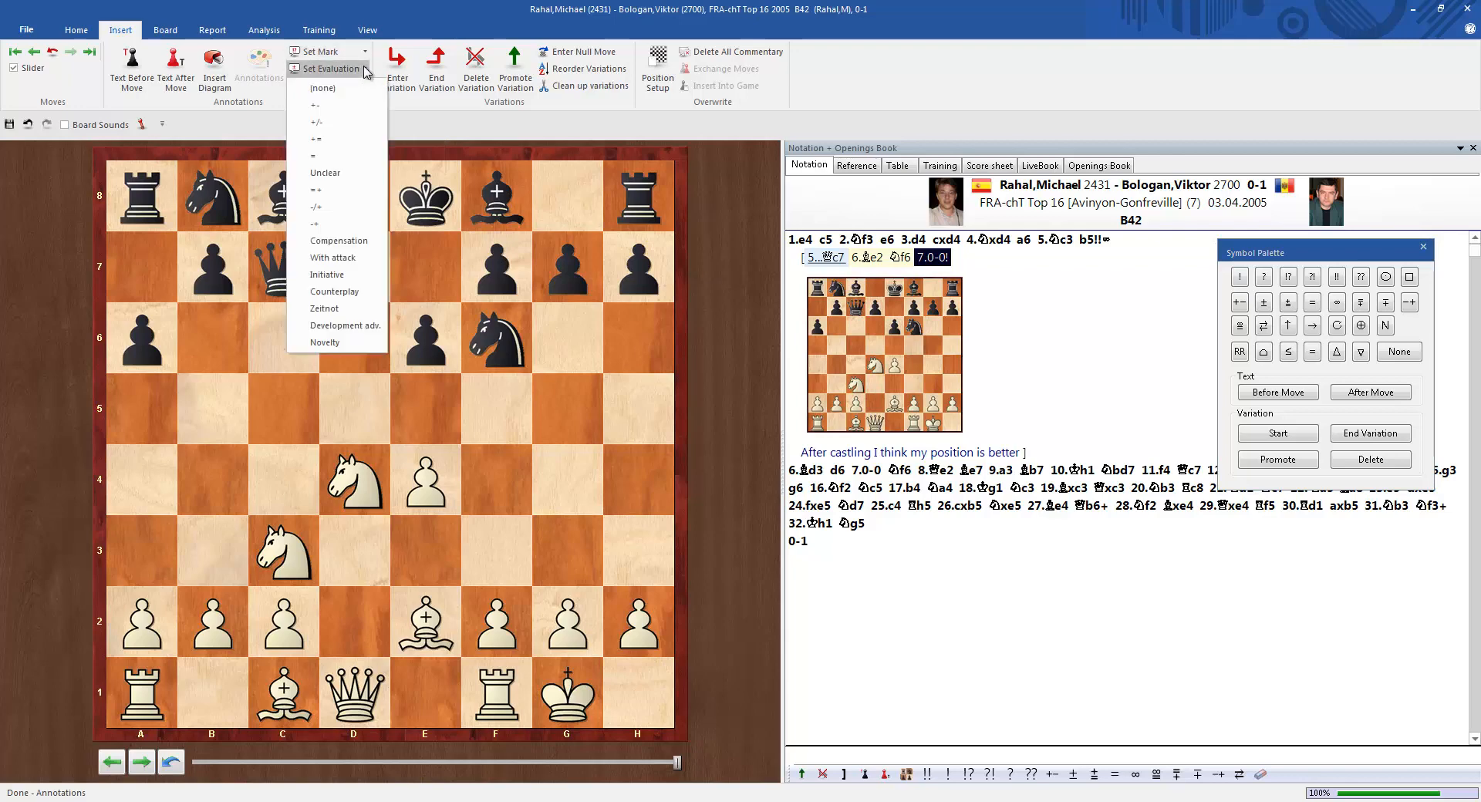
pyautogui.click(367, 70)
pyautogui.click(367, 86)
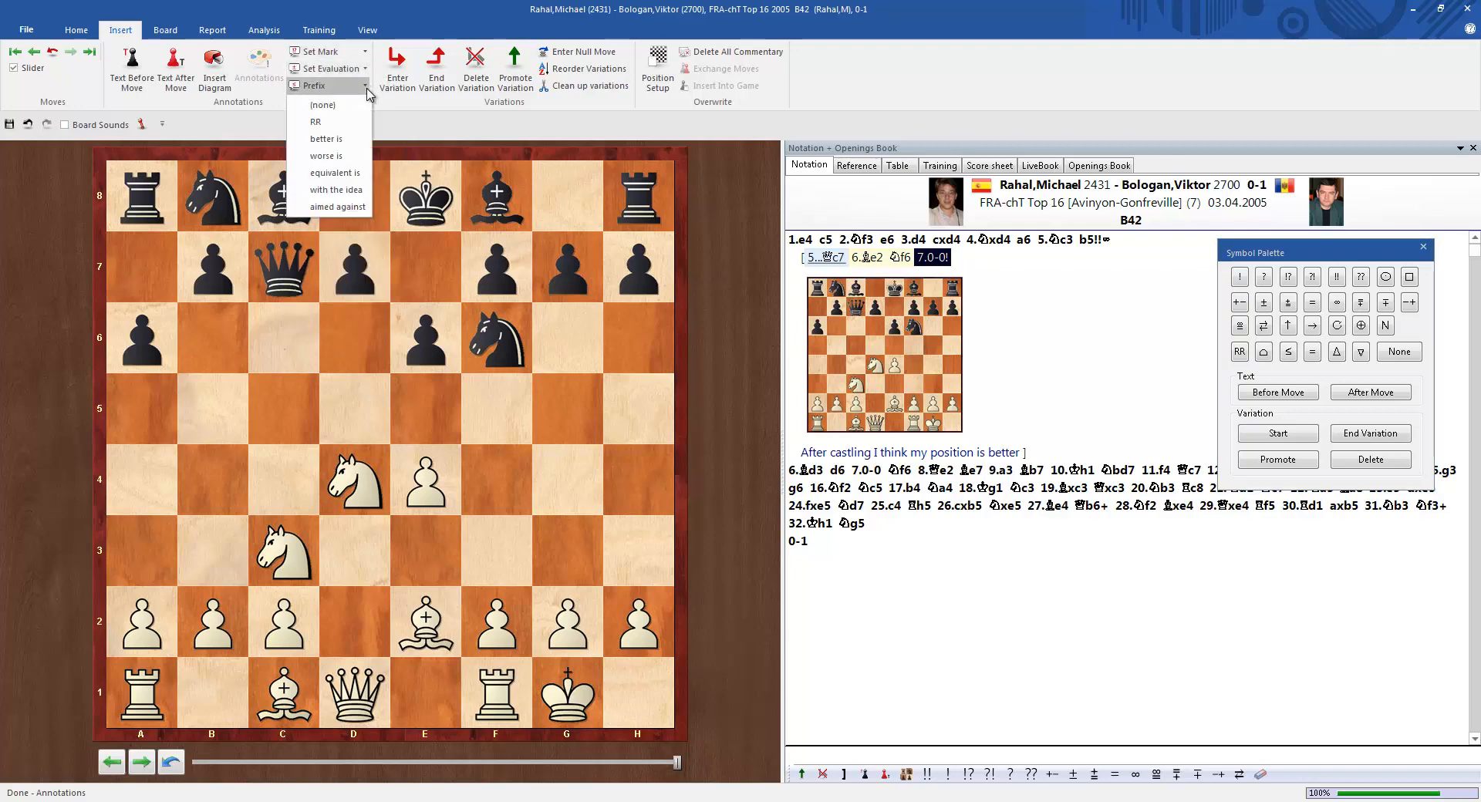
pyautogui.click(367, 89)
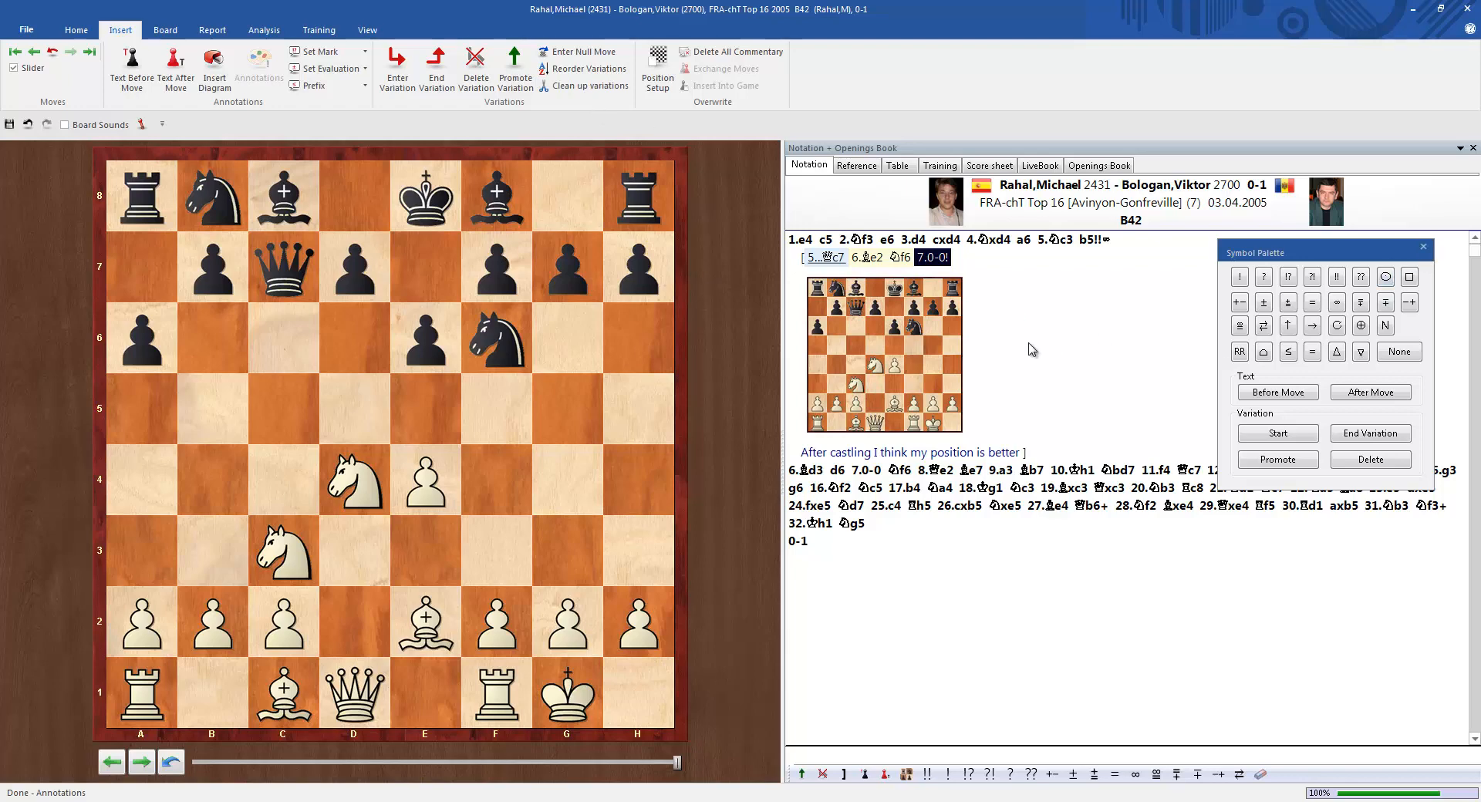
pyautogui.click(1423, 247)
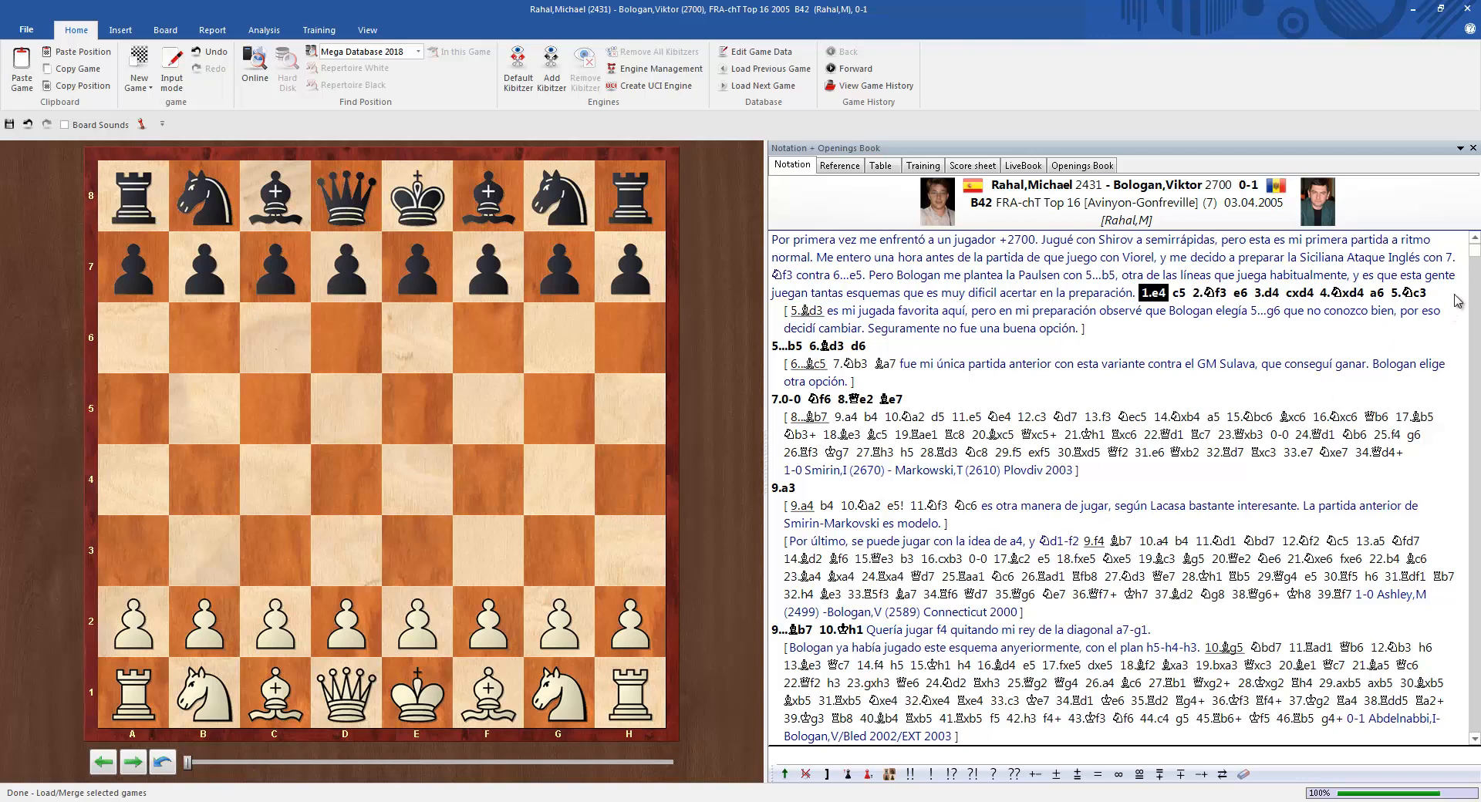
# Read through the whole annotated game, including its variations and comments, and return to its beginning
pyautogui.moveTo(1475, 254); pyautogui.dragTo(1475, 309)
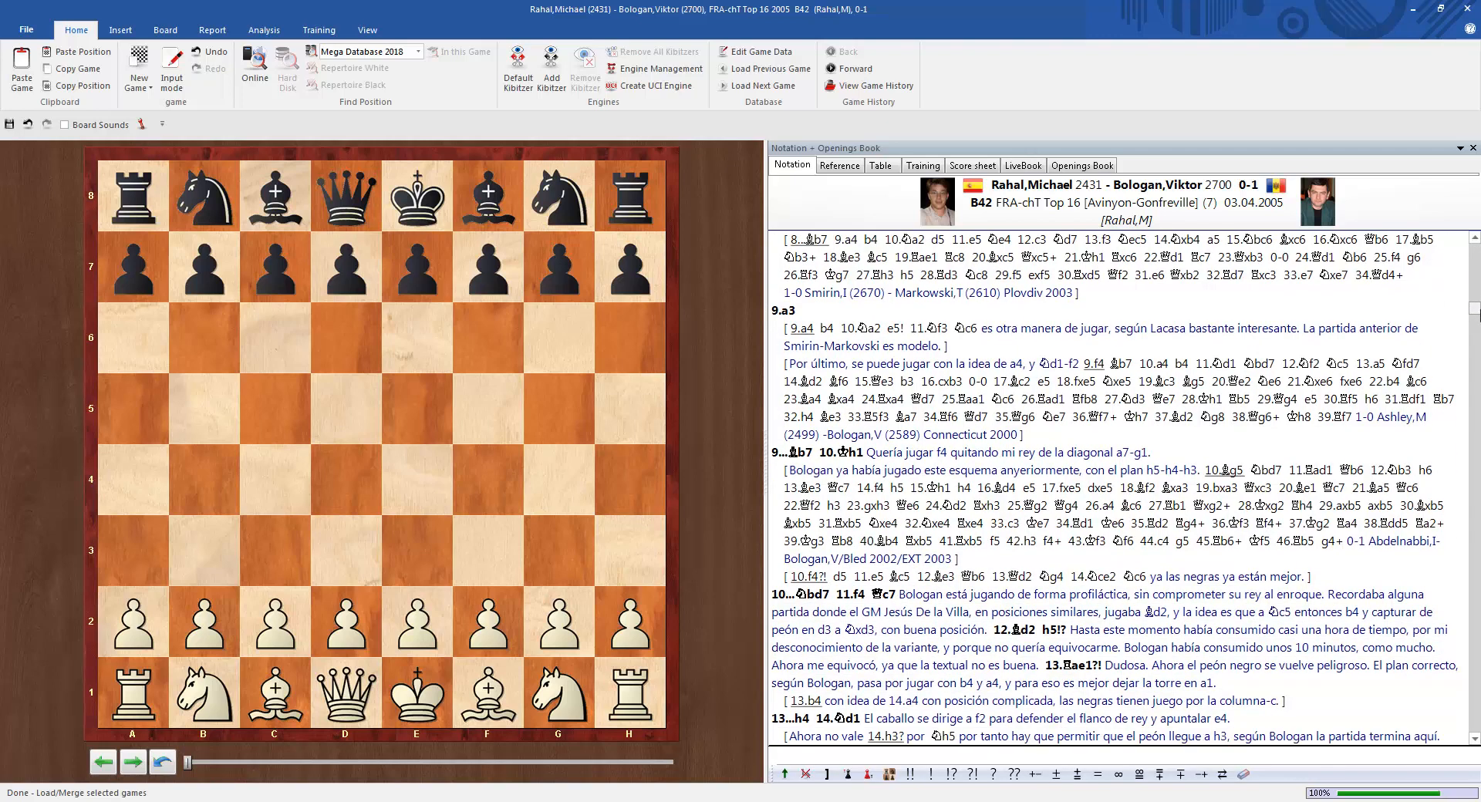
pyautogui.moveTo(1475, 310); pyautogui.dragTo(1475, 382)
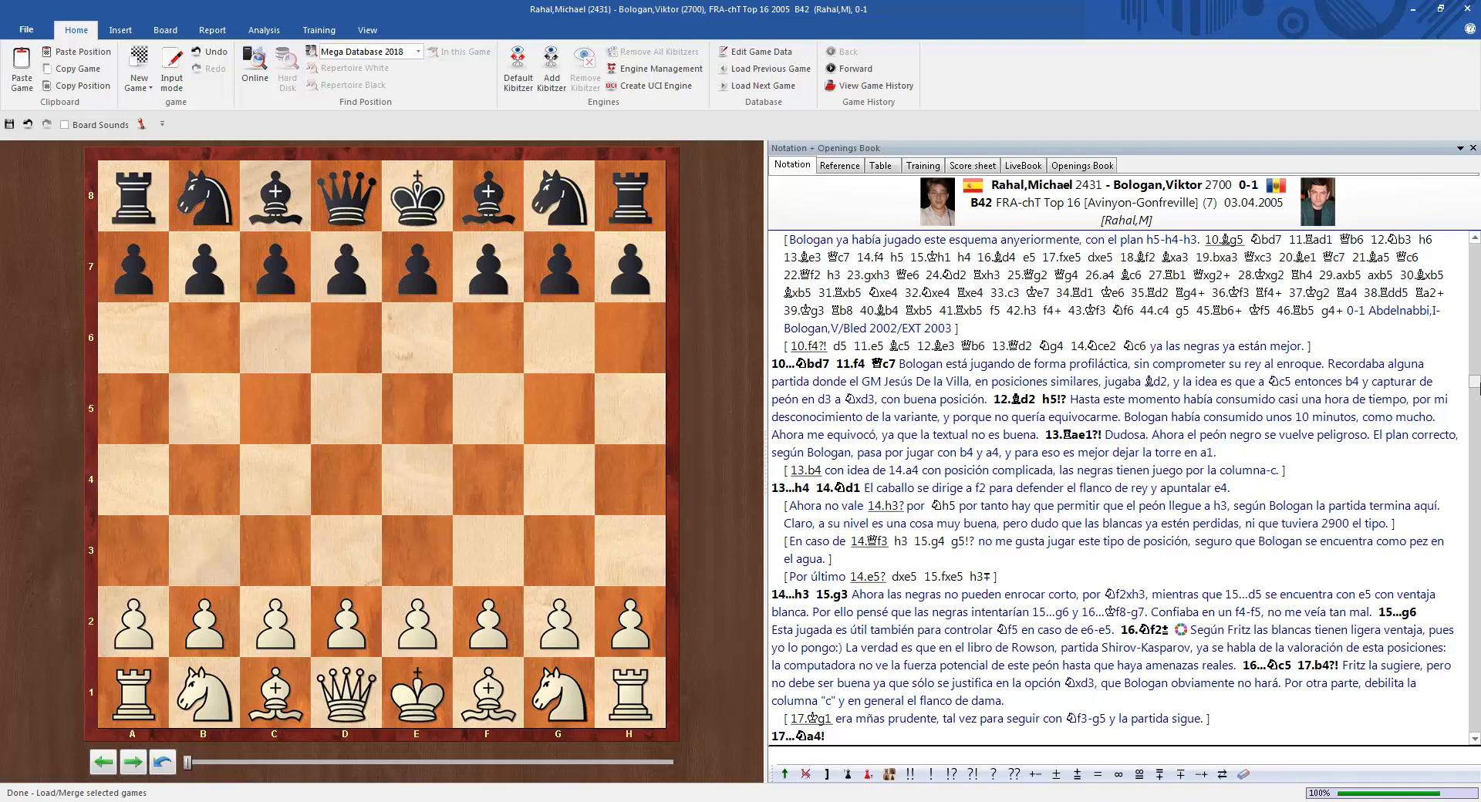
pyautogui.moveTo(1475, 385); pyautogui.dragTo(1474, 602)
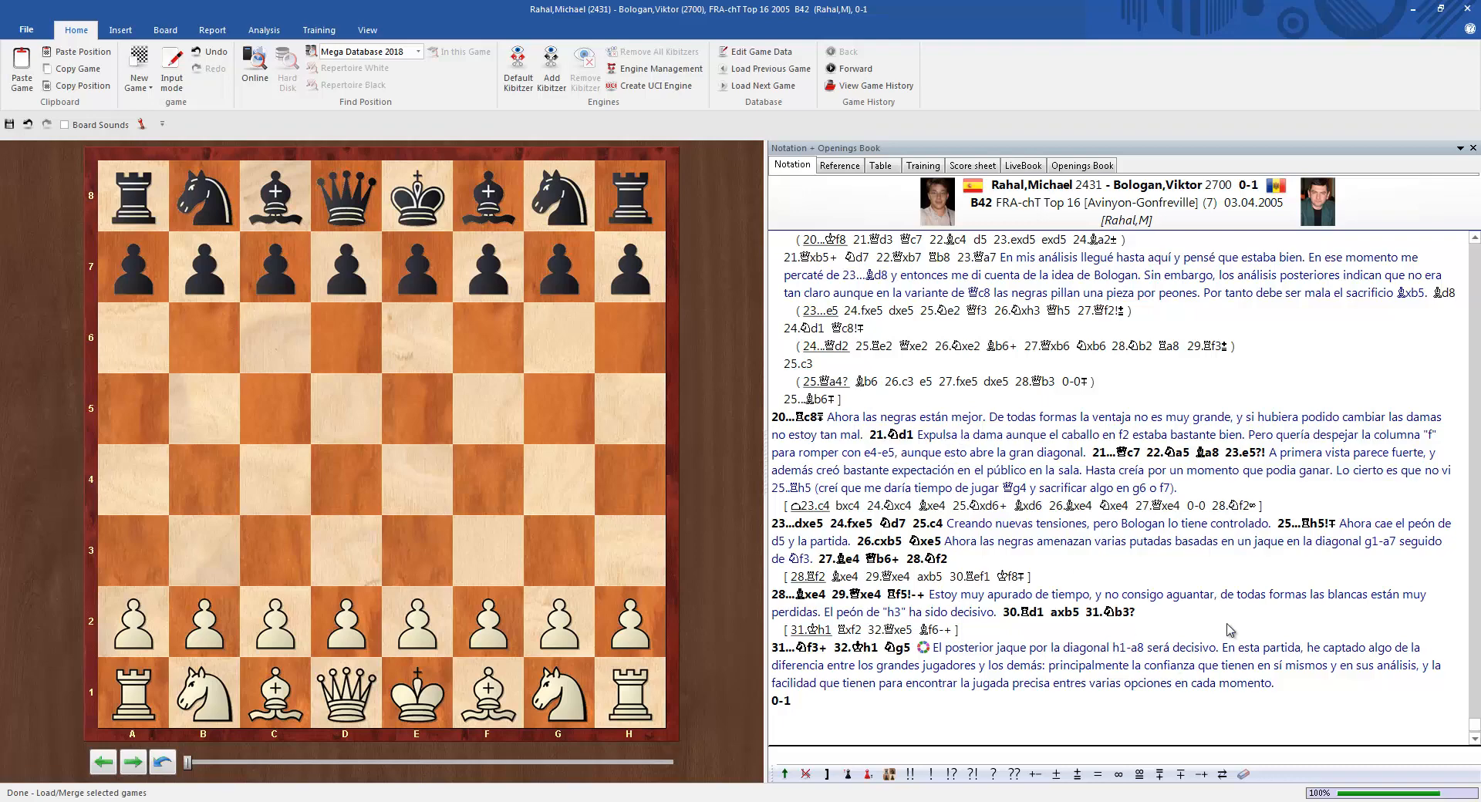
pyautogui.moveTo(1473, 729); pyautogui.dragTo(1474, 250)
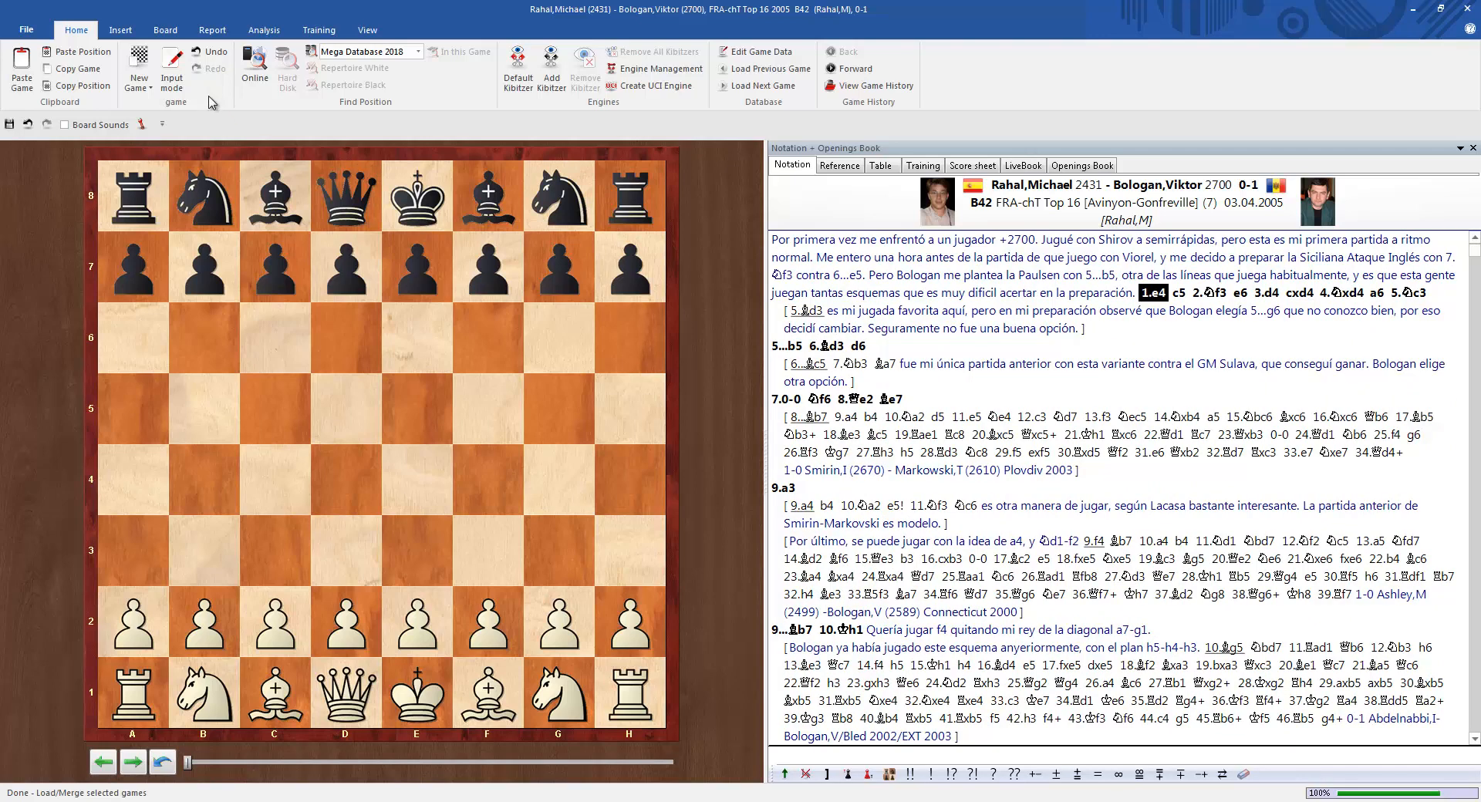
# Run a novelty annotation on the game to add relevant and predecessor games to the notation
pyautogui.click(253, 31)
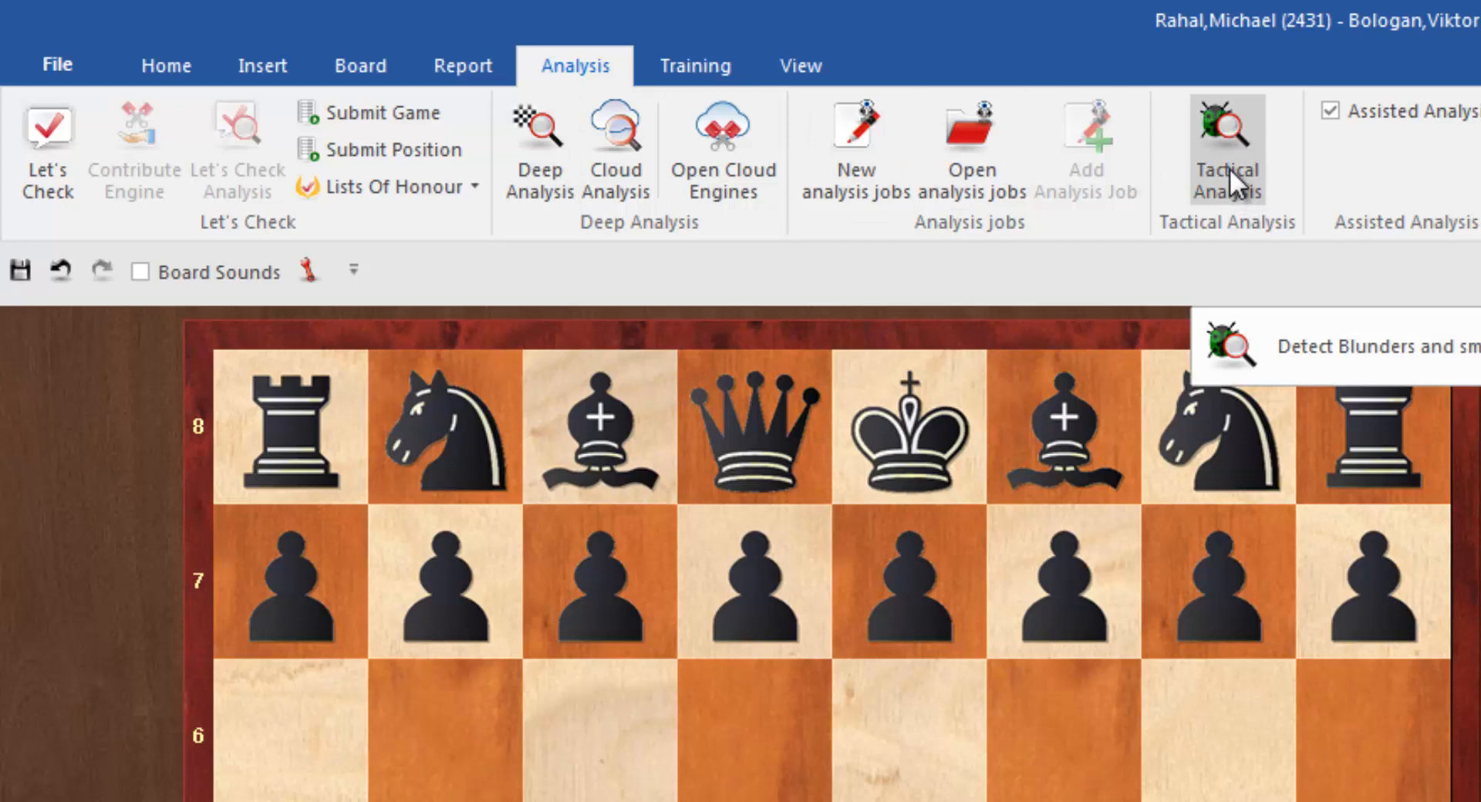
pyautogui.click(466, 67)
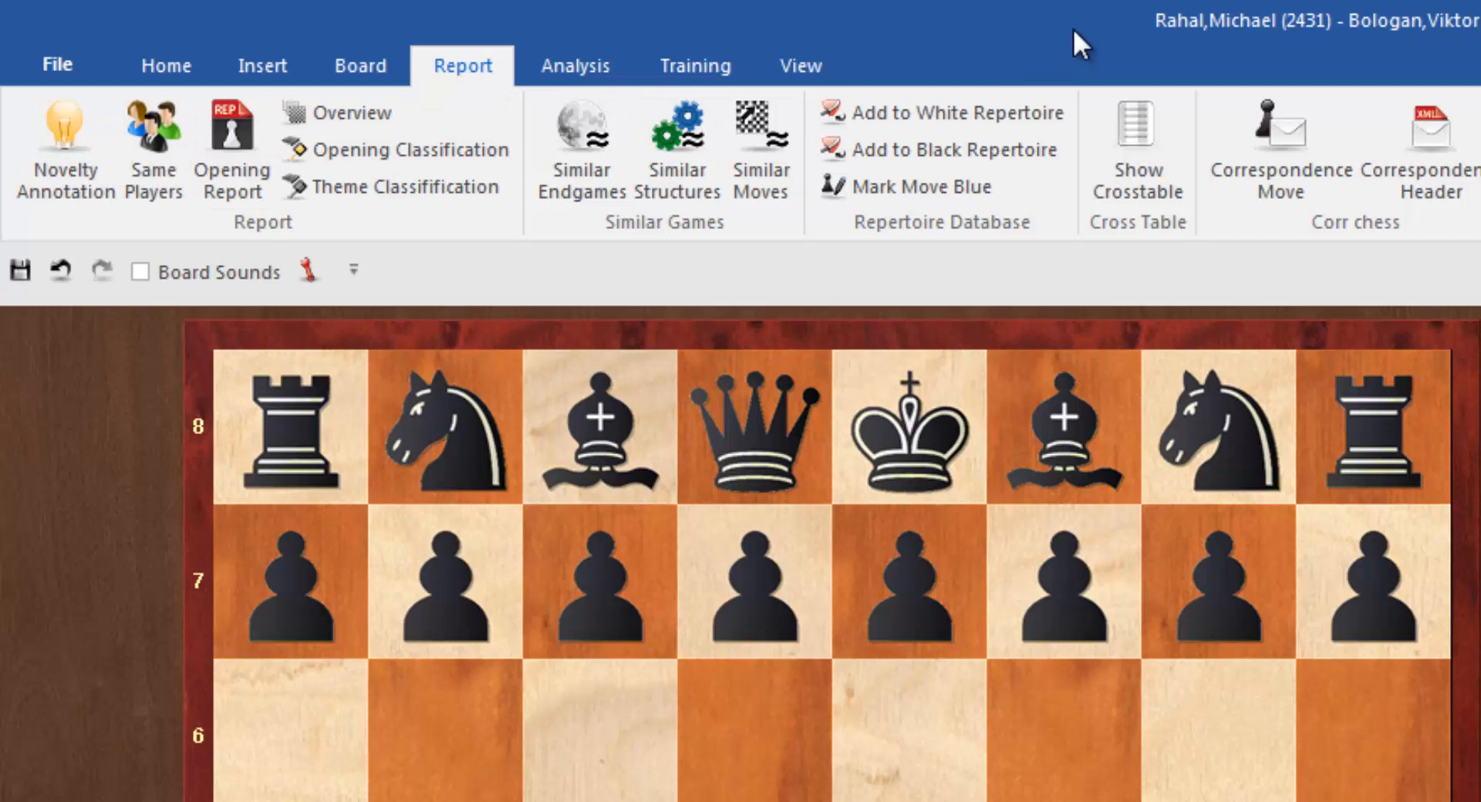
pyautogui.click(71, 172)
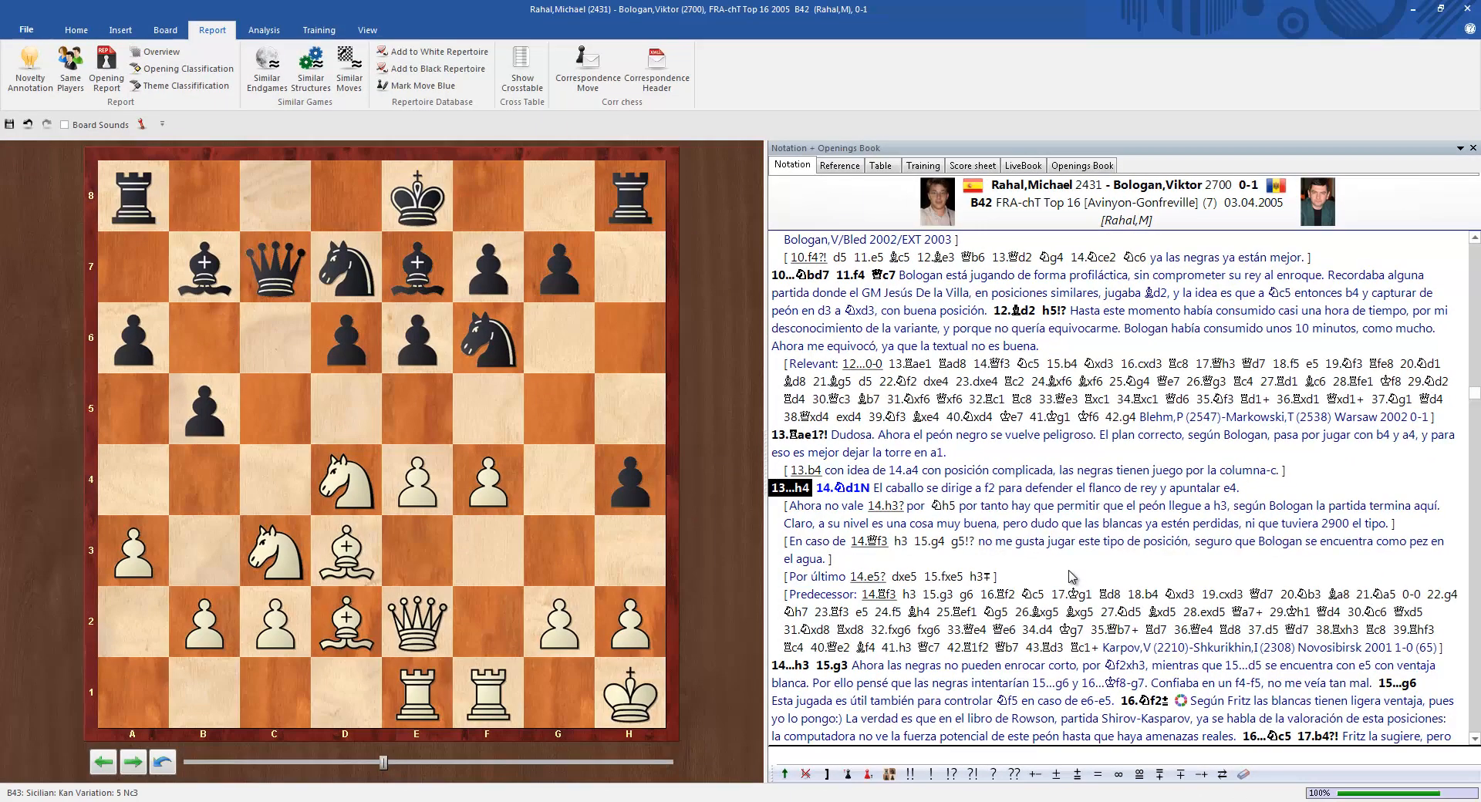
# List other games by the same two players, and look up the game's opening classification in the reference database
pyautogui.click(73, 80)
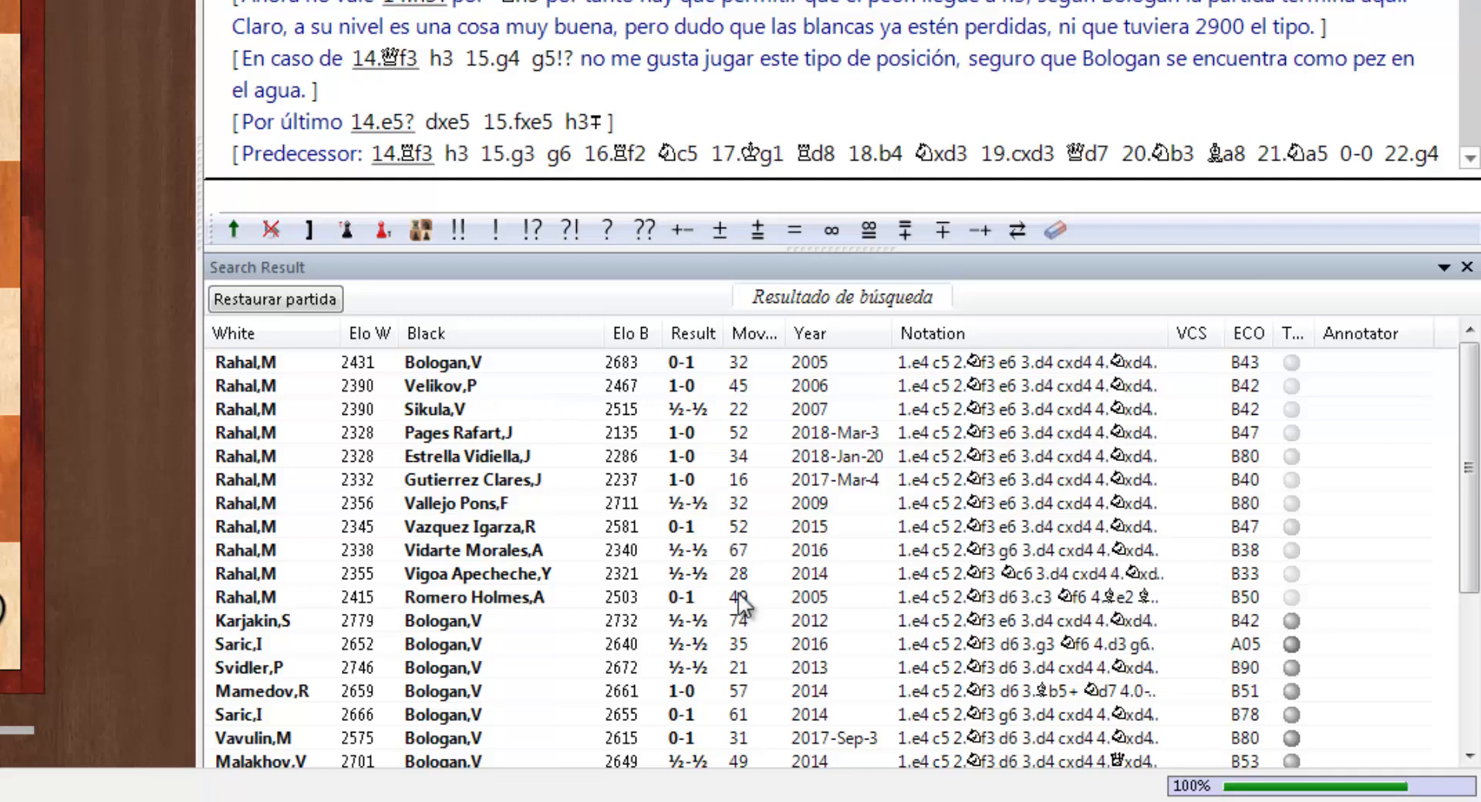
pyautogui.moveTo(1472, 509); pyautogui.dragTo(1472, 668)
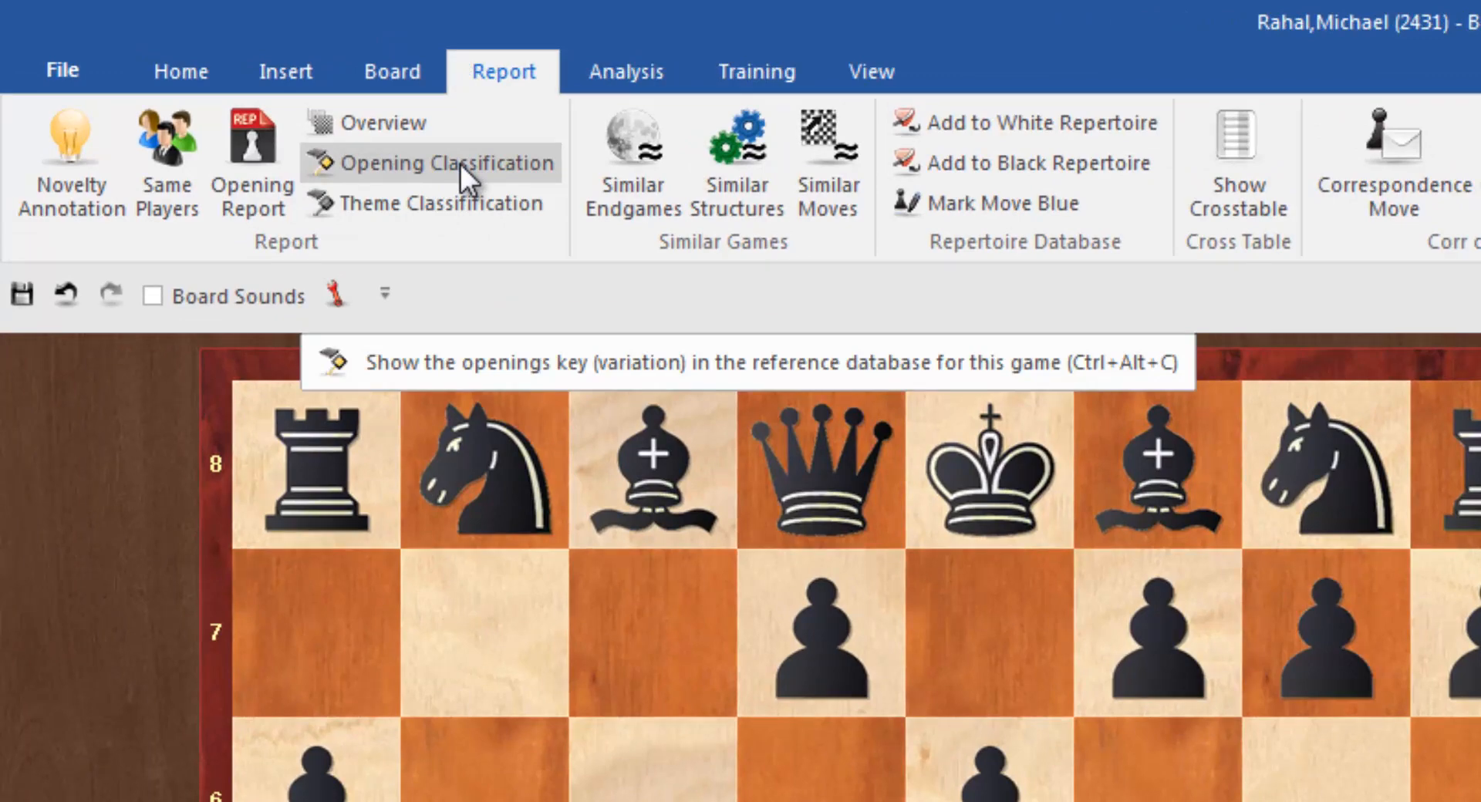
pyautogui.click(460, 163)
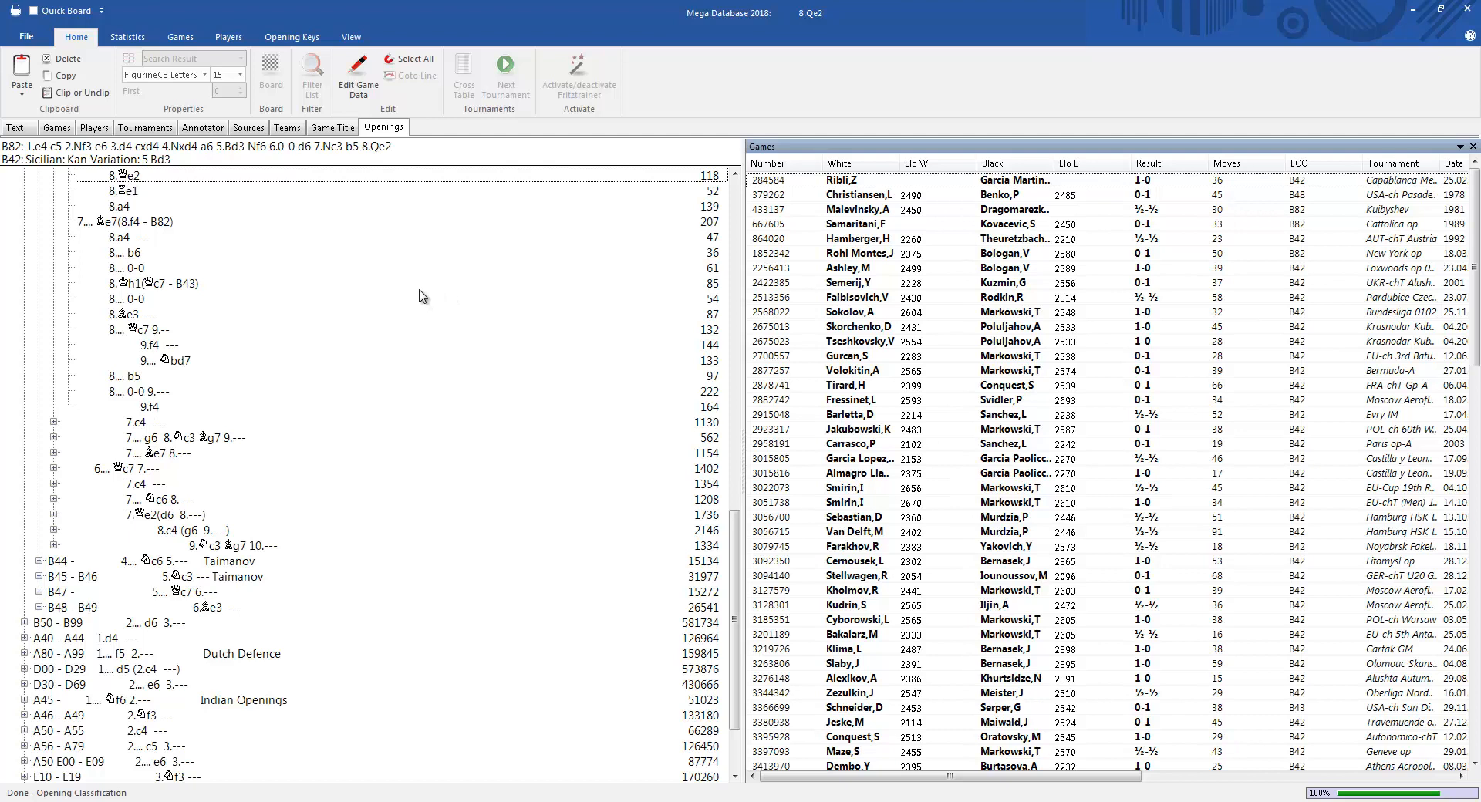
pyautogui.click(1465, 11)
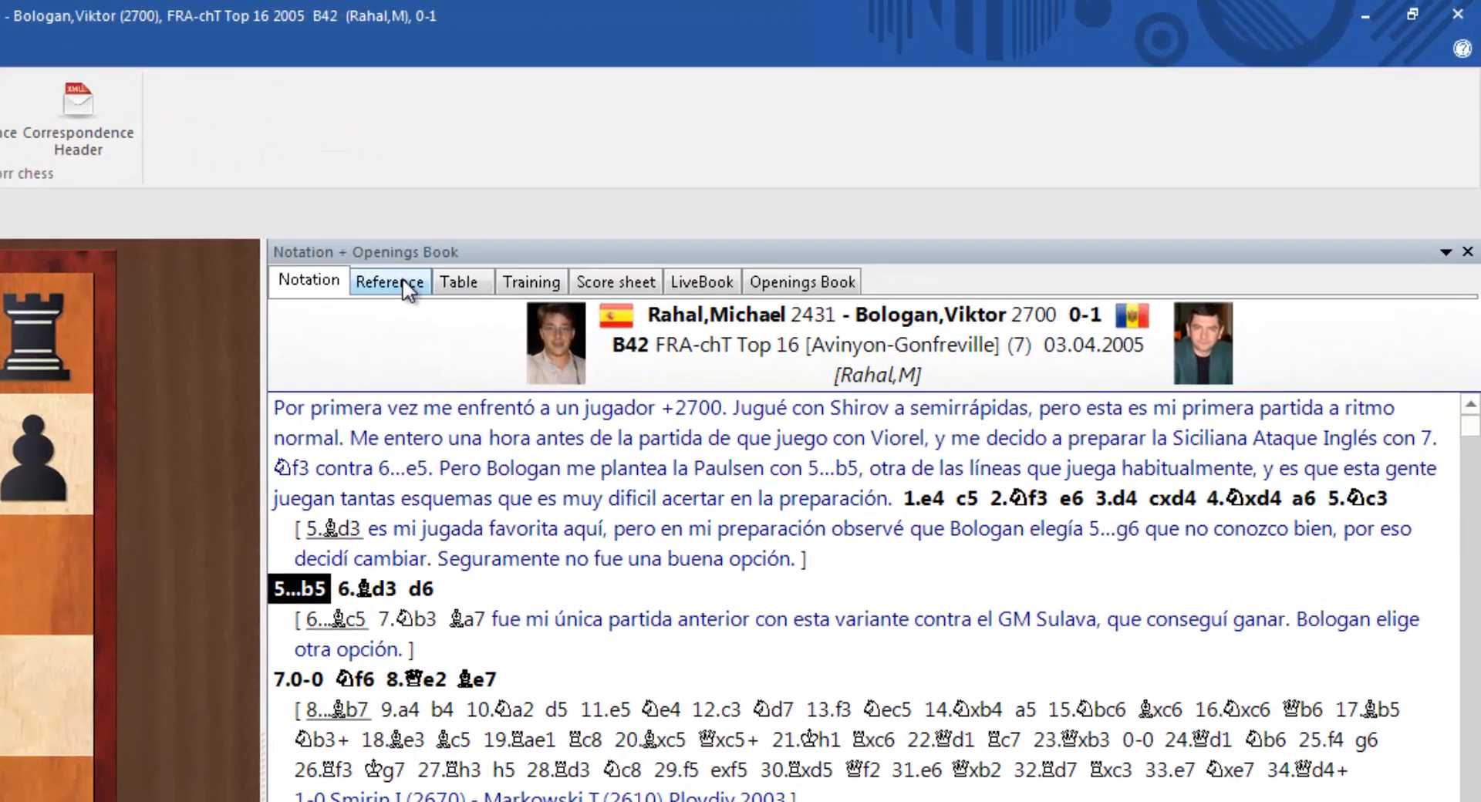
# View the opening reference for the position after 8.Qe2 and return to the game notation
pyautogui.click(431, 681)
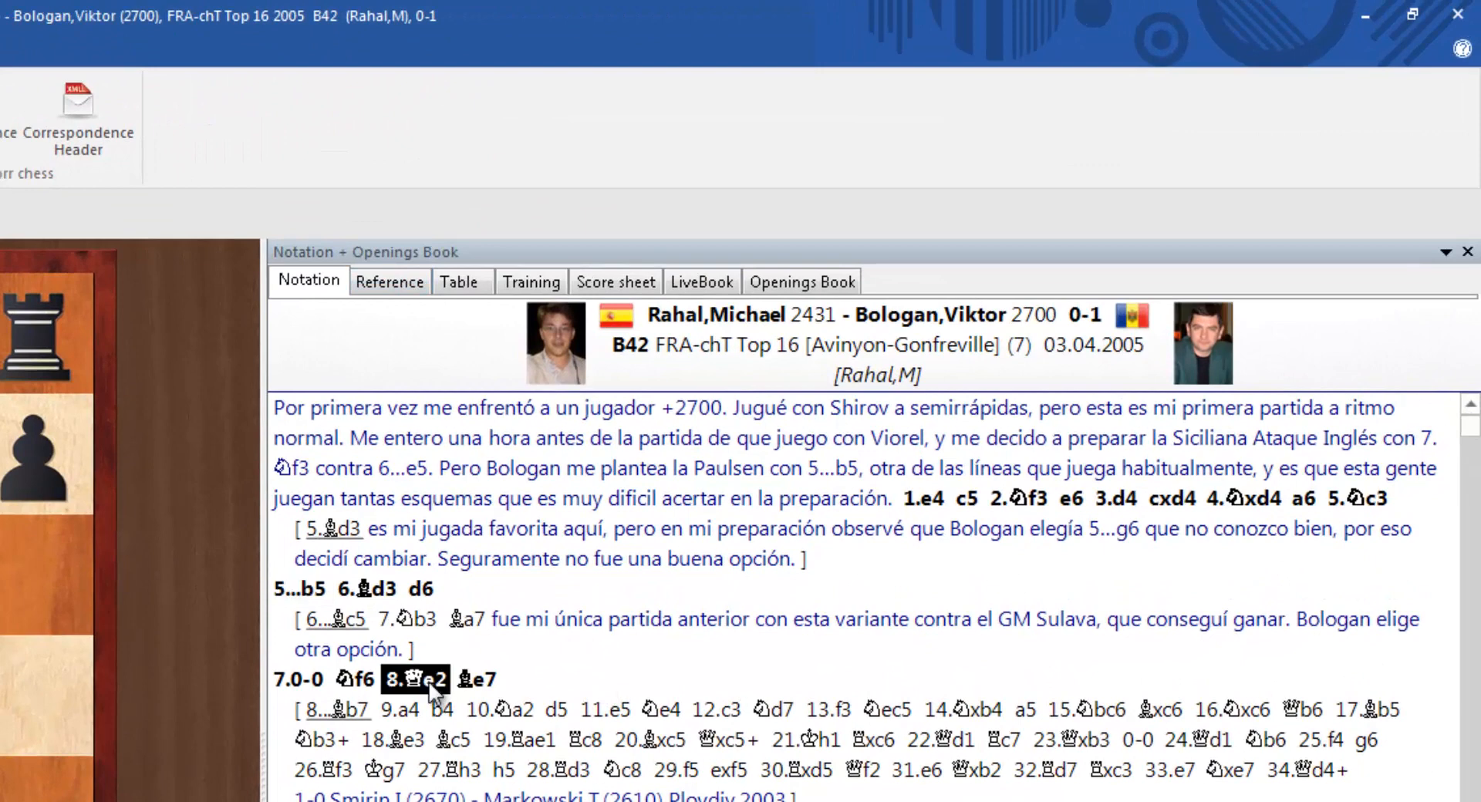
pyautogui.click(393, 281)
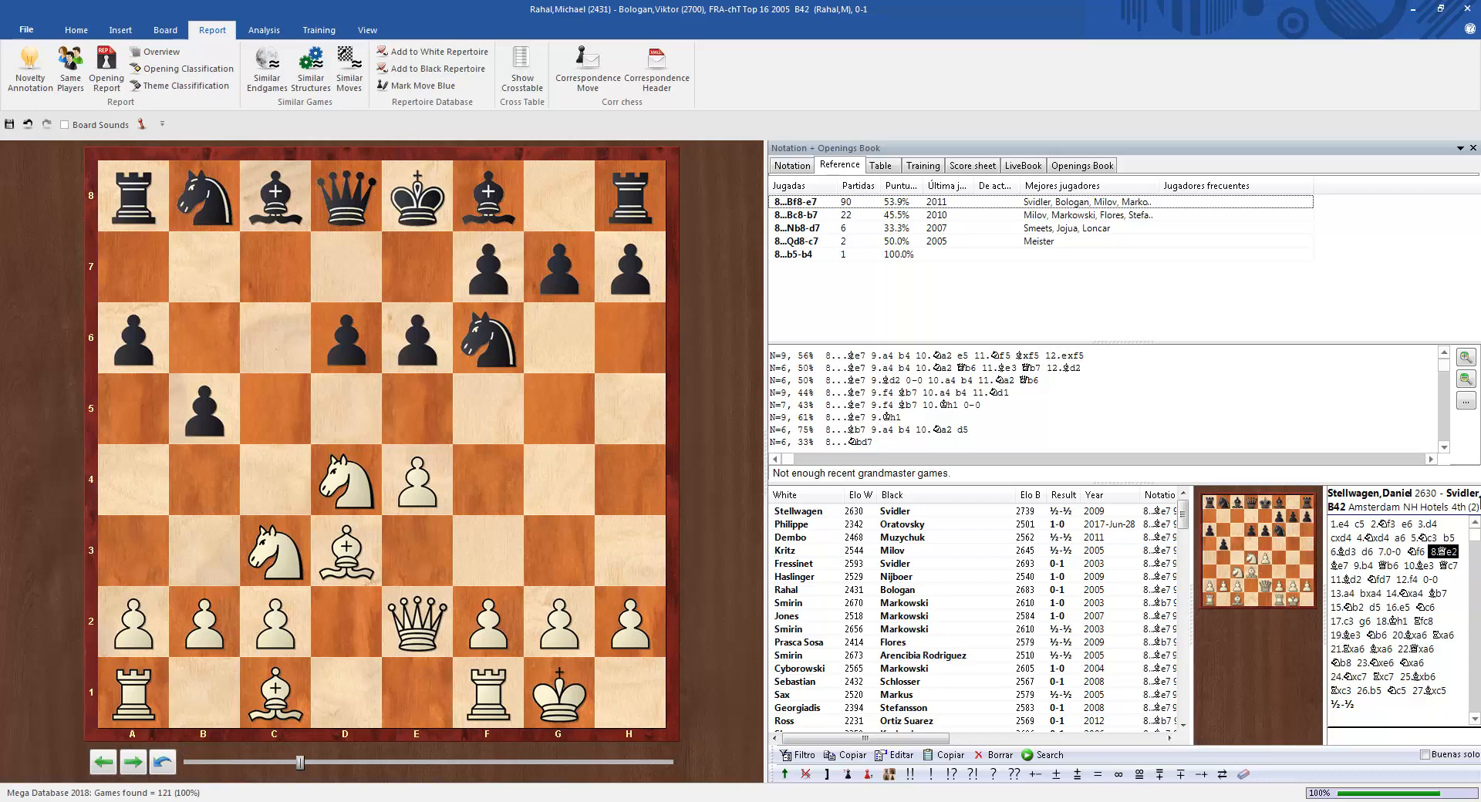
pyautogui.click(796, 166)
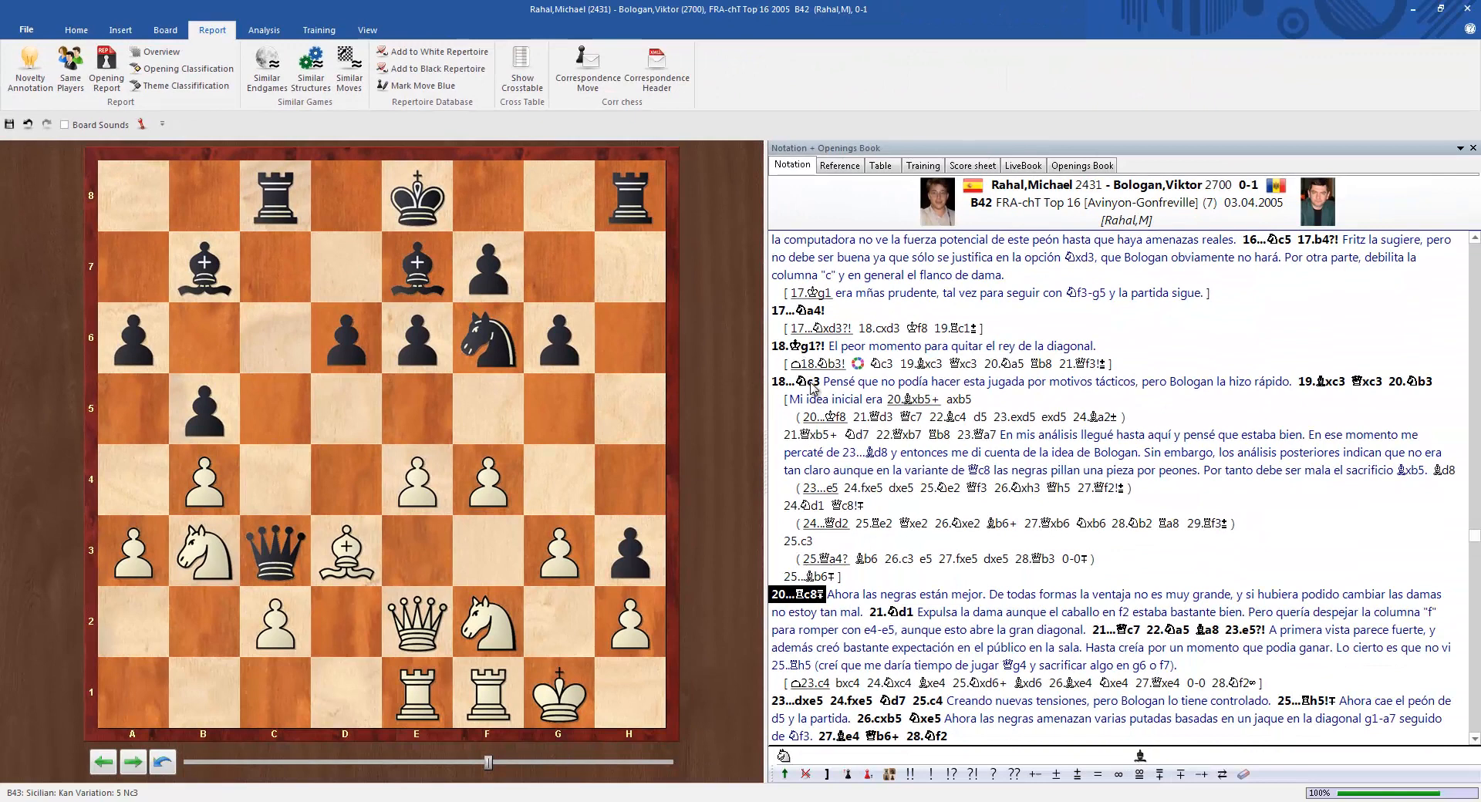
# Search for games with a similar structure from the position after 18...Nc3, adding a black pawn on h3 and a white pawn on h2
pyautogui.click(810, 382)
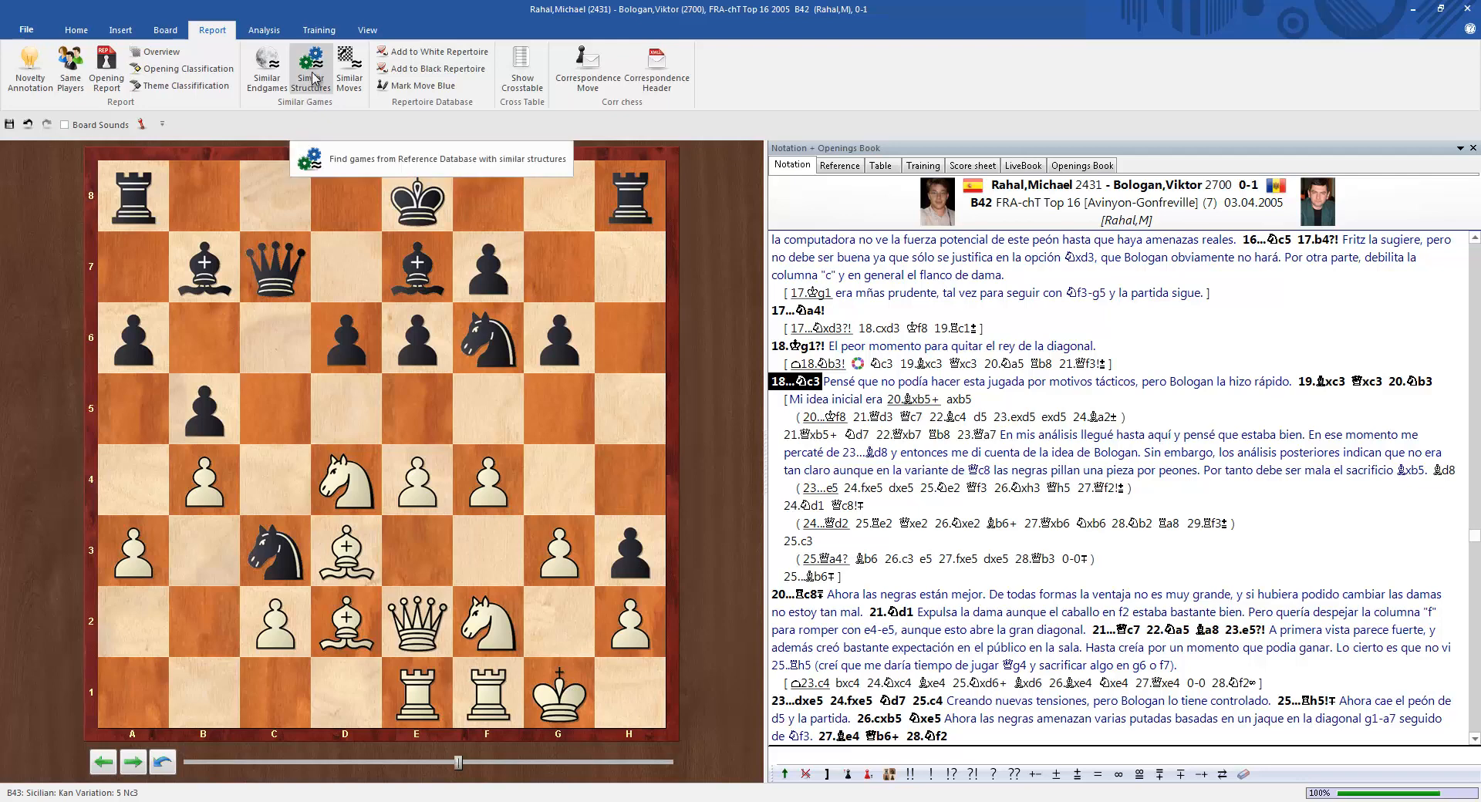
pyautogui.click(312, 74)
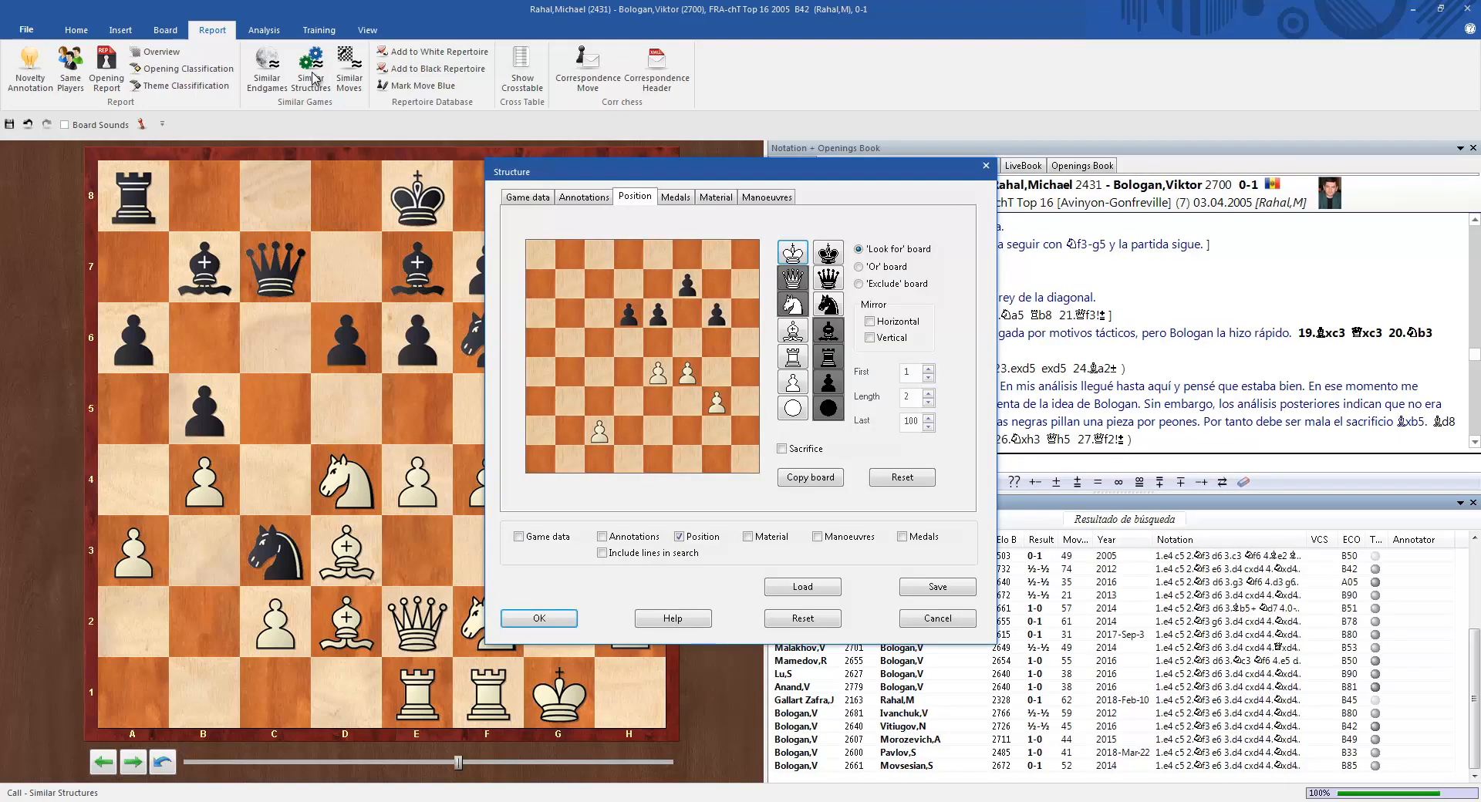
pyautogui.click(828, 382)
pyautogui.click(746, 401)
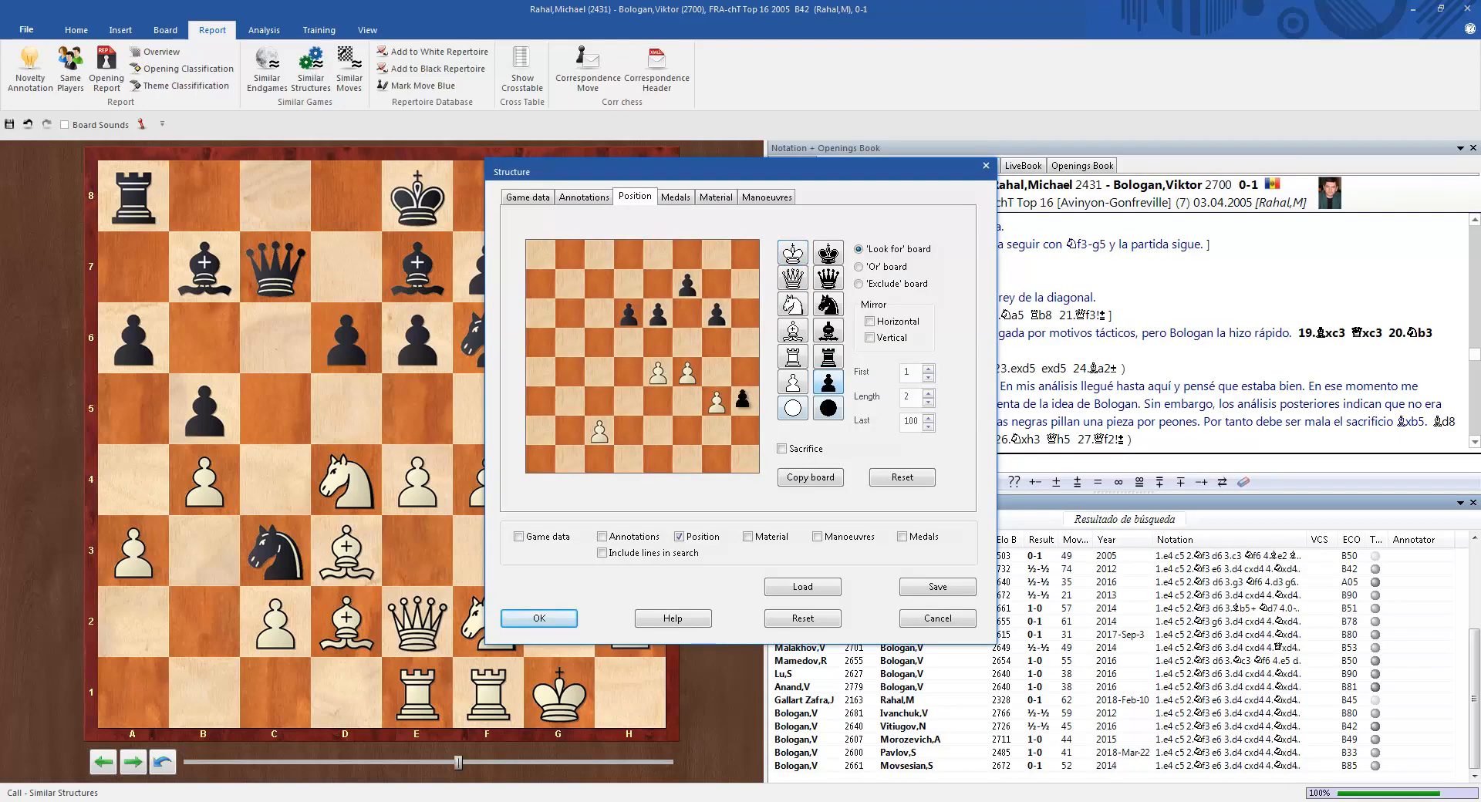
pyautogui.click(746, 429)
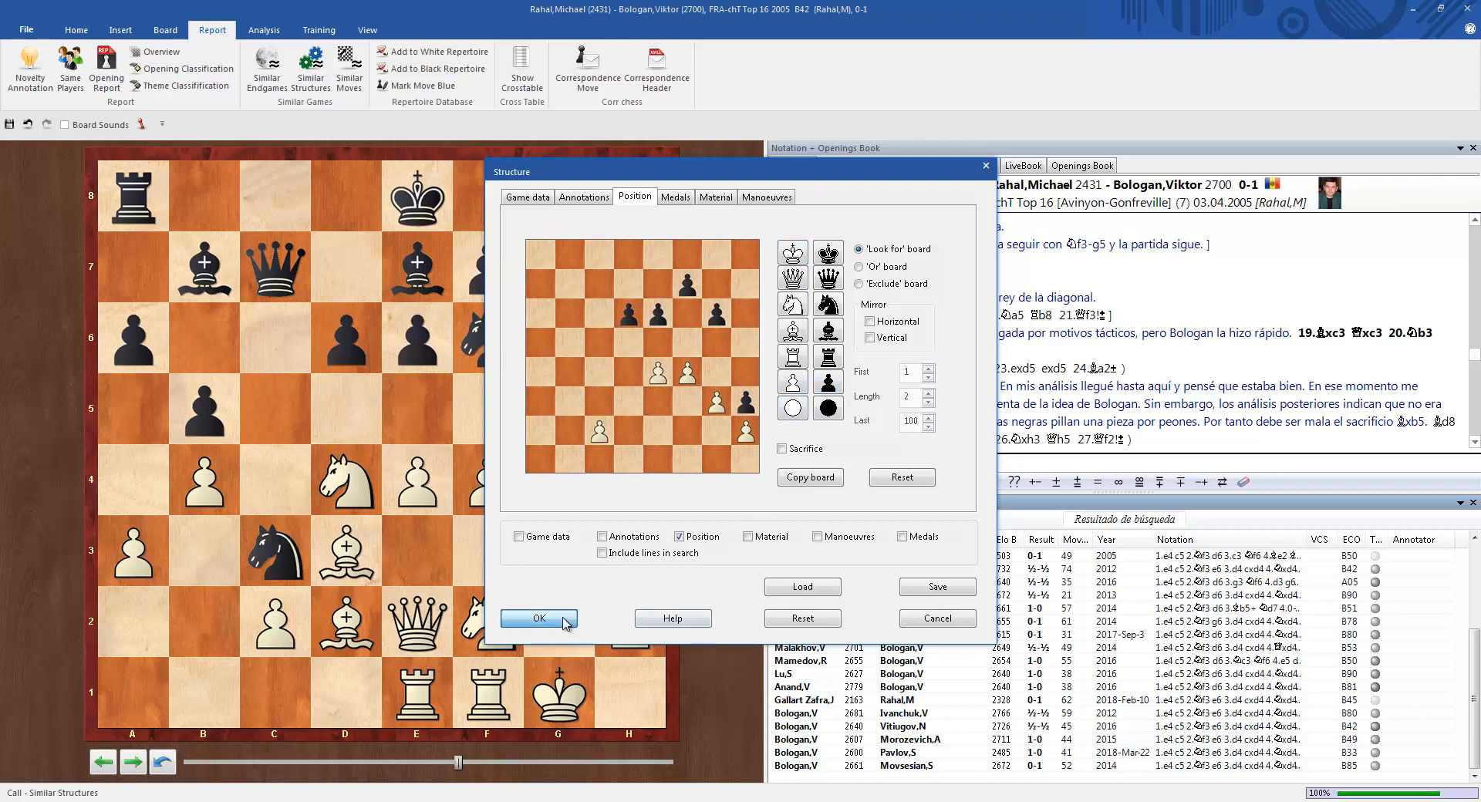
pyautogui.click(539, 618)
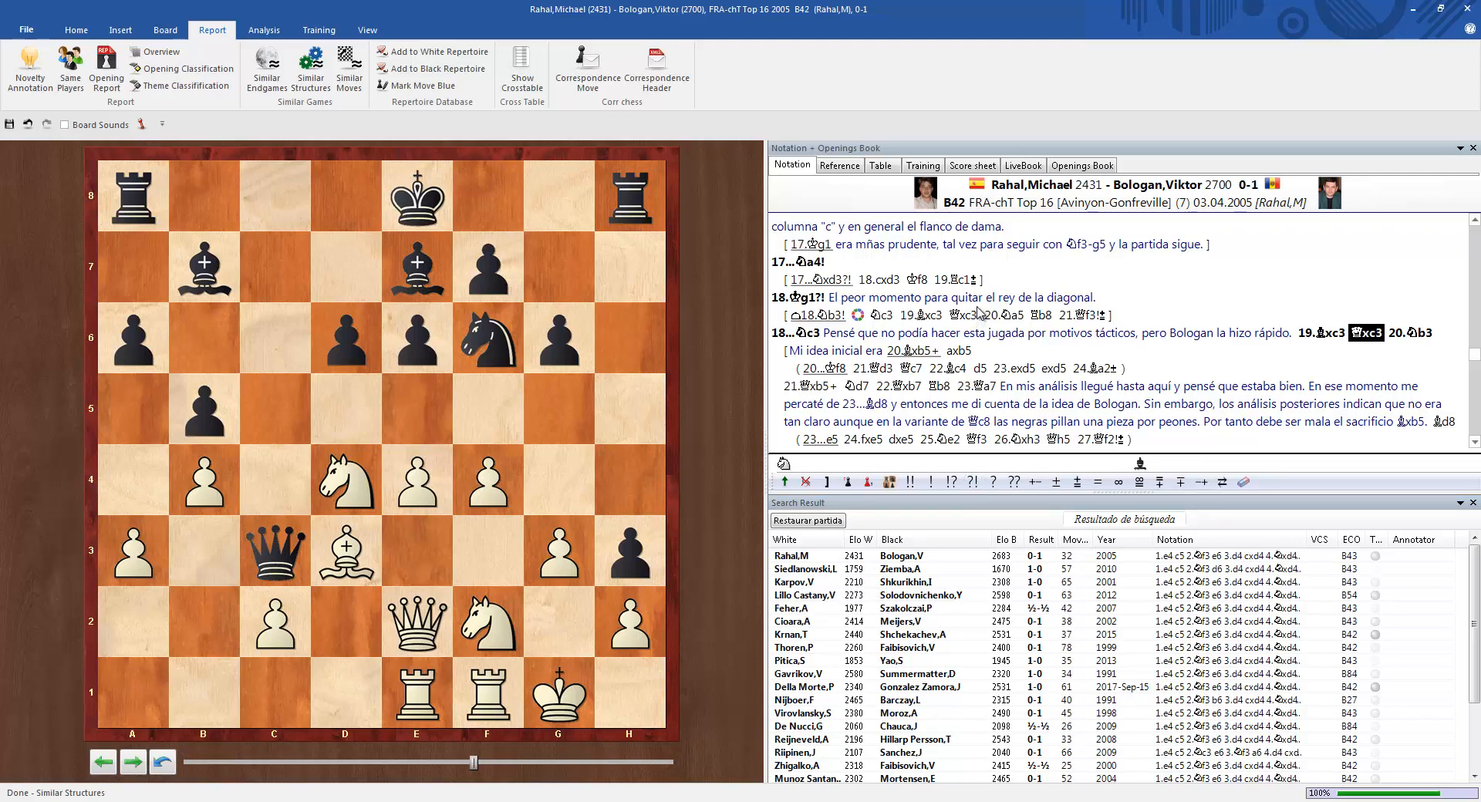
# Preview several of the games found with the similar structure, and restore the original annotated game
pyautogui.click(897, 571)
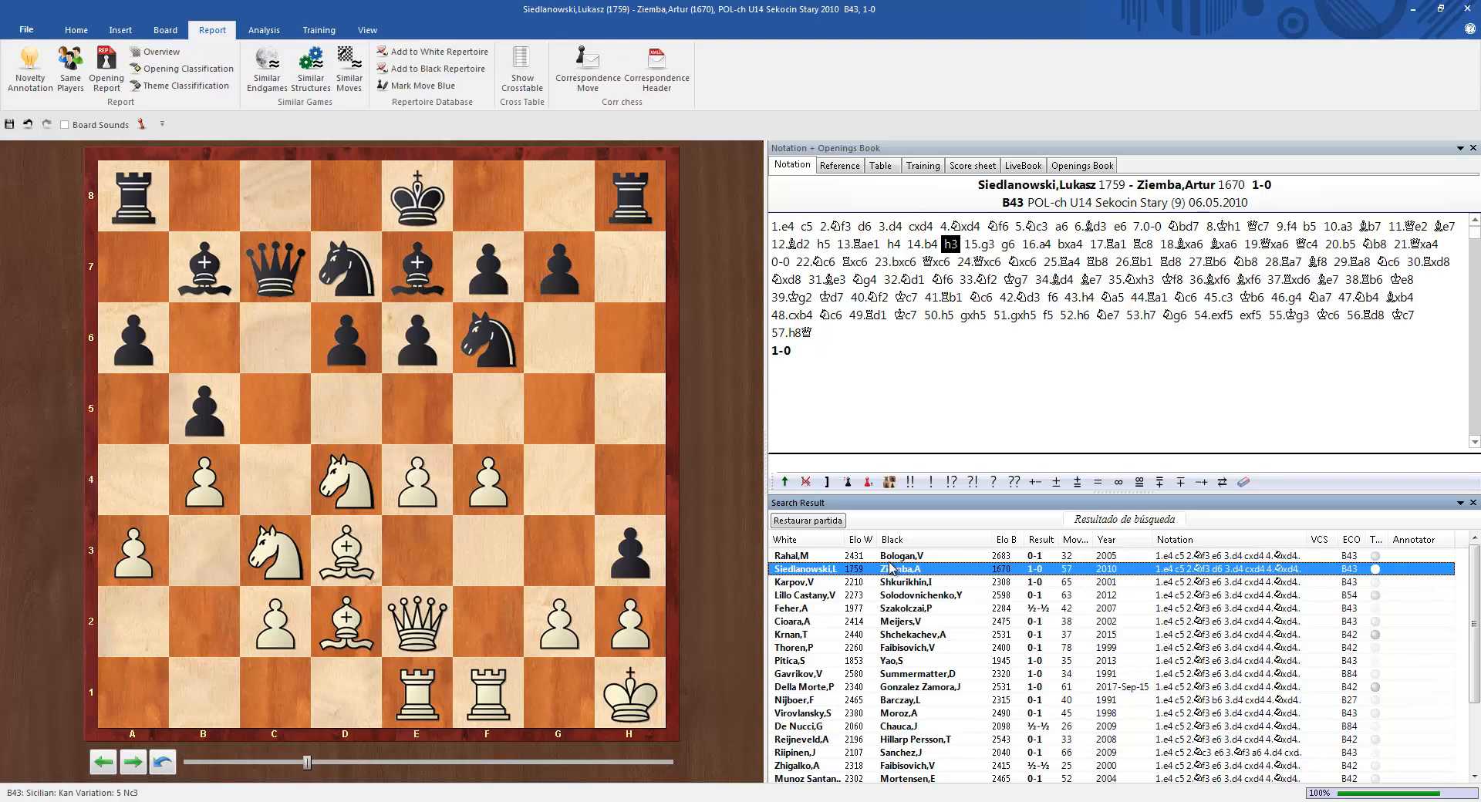
pyautogui.click(895, 584)
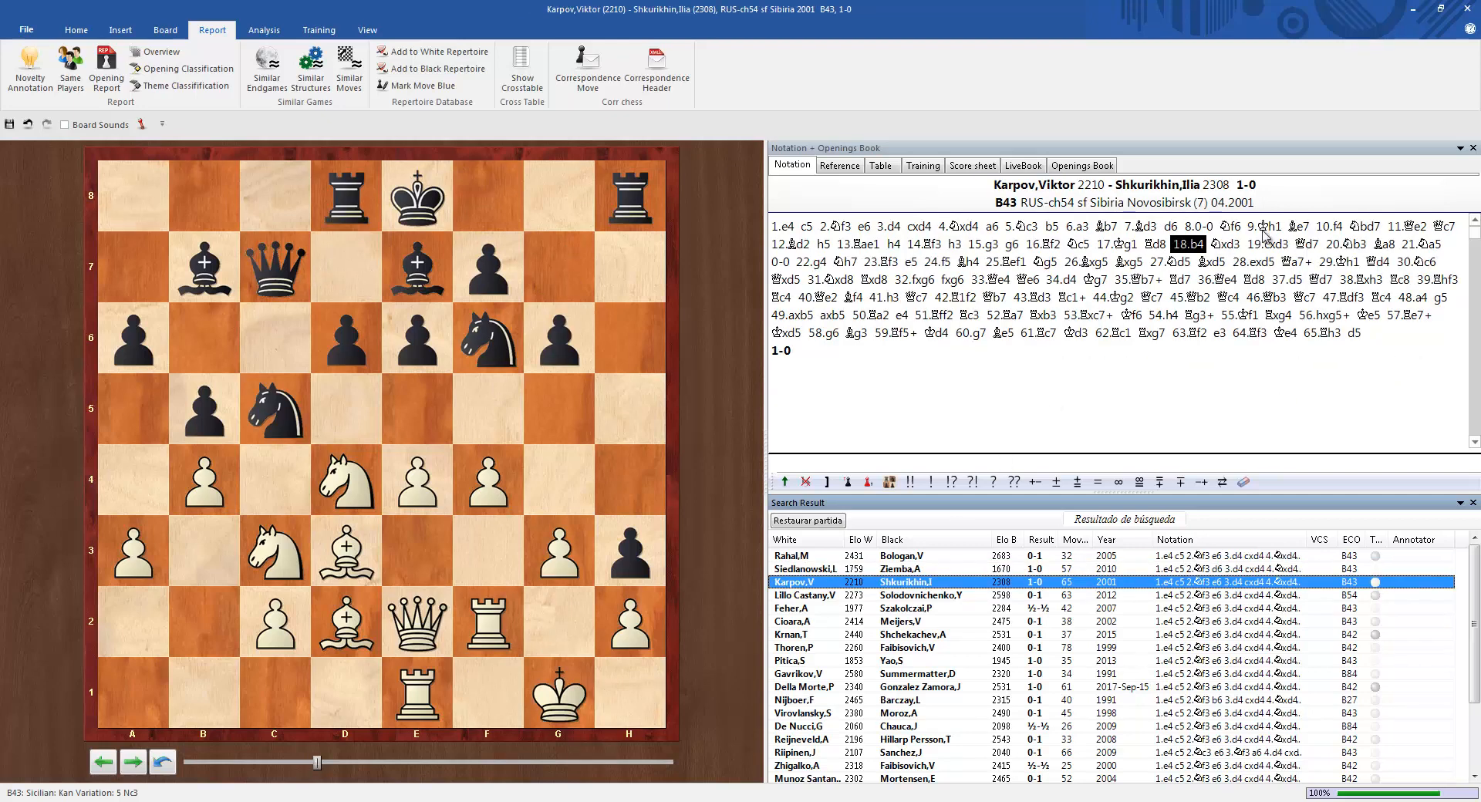
pyautogui.click(919, 597)
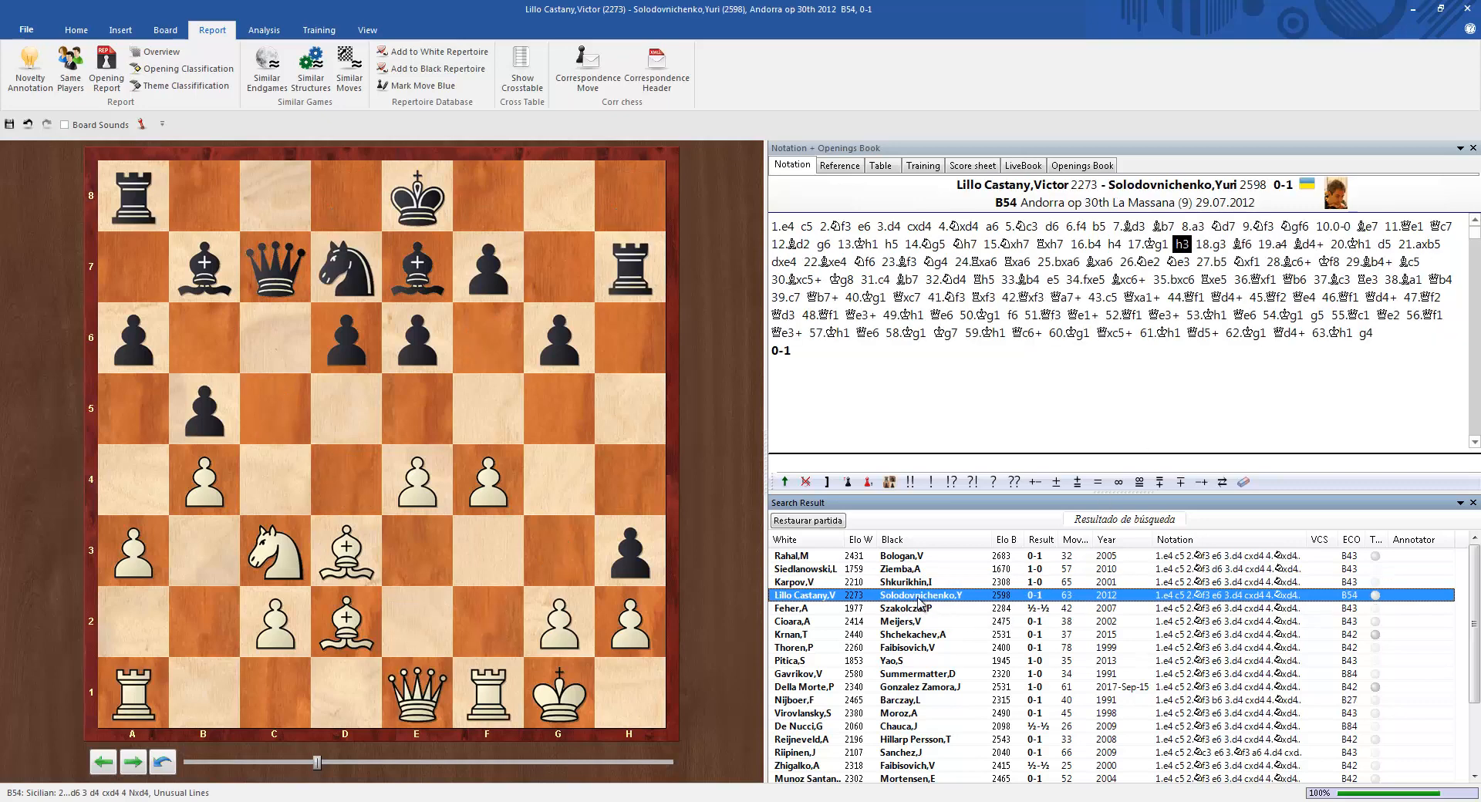
pyautogui.click(918, 610)
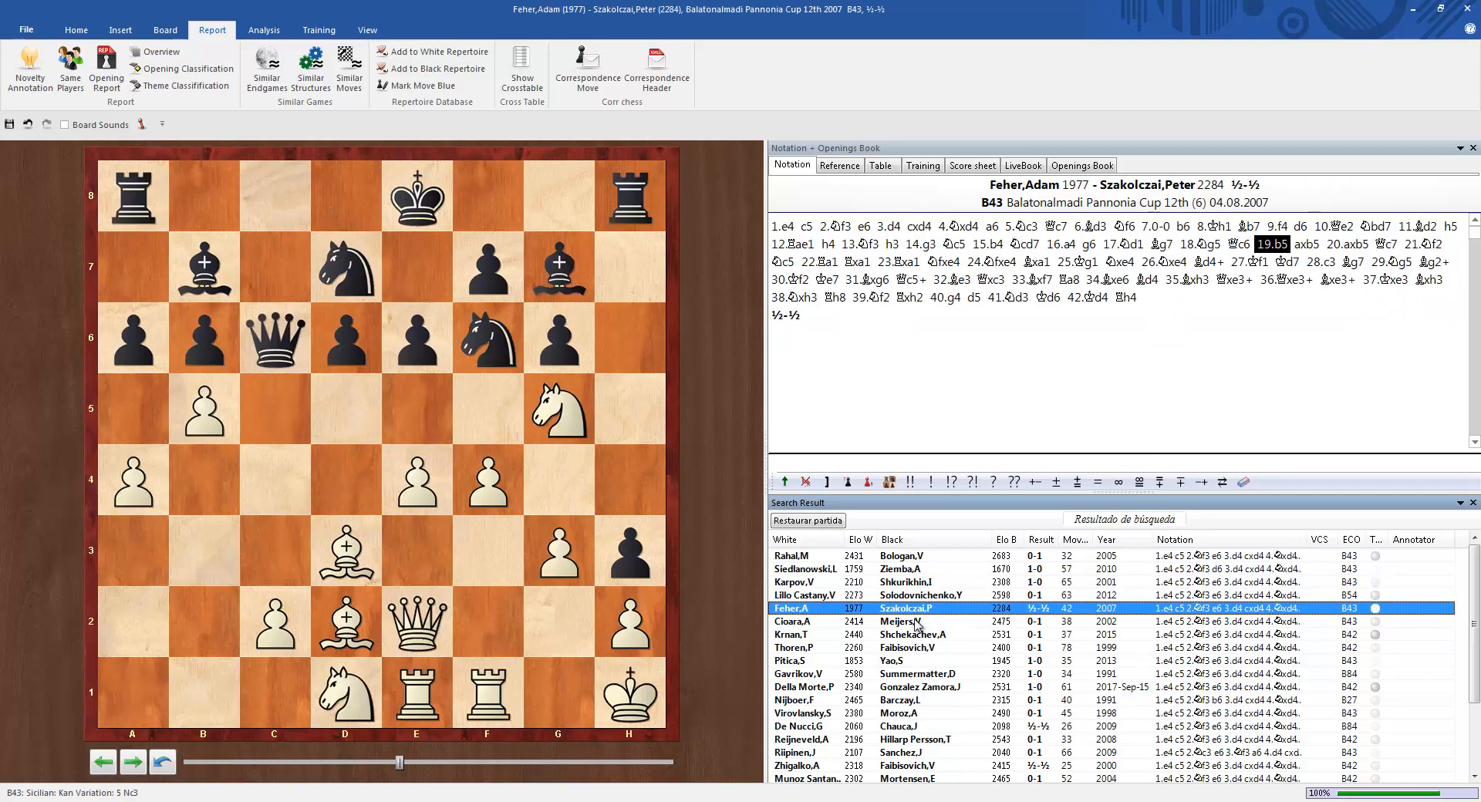
pyautogui.click(914, 621)
pyautogui.click(908, 635)
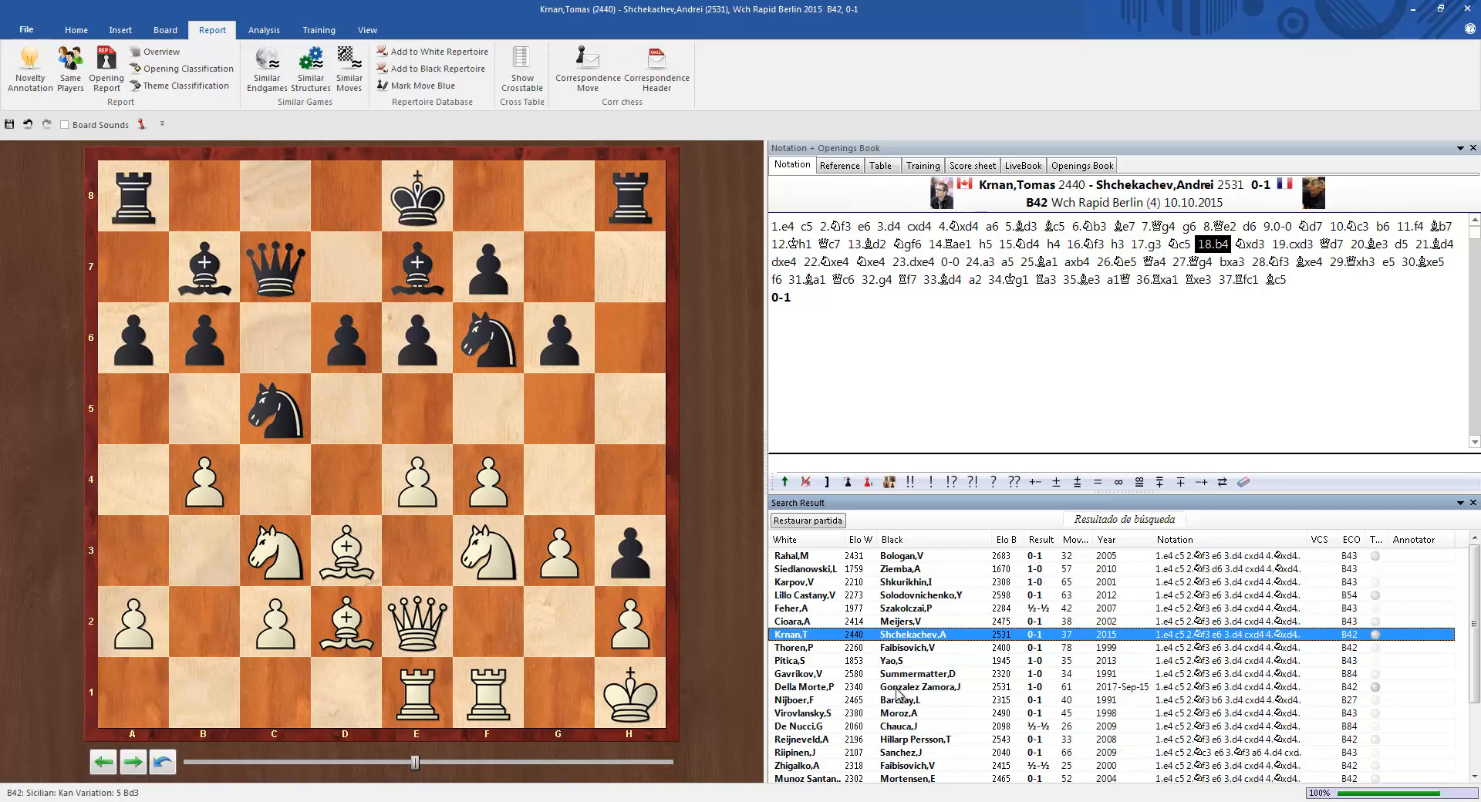
pyautogui.click(908, 677)
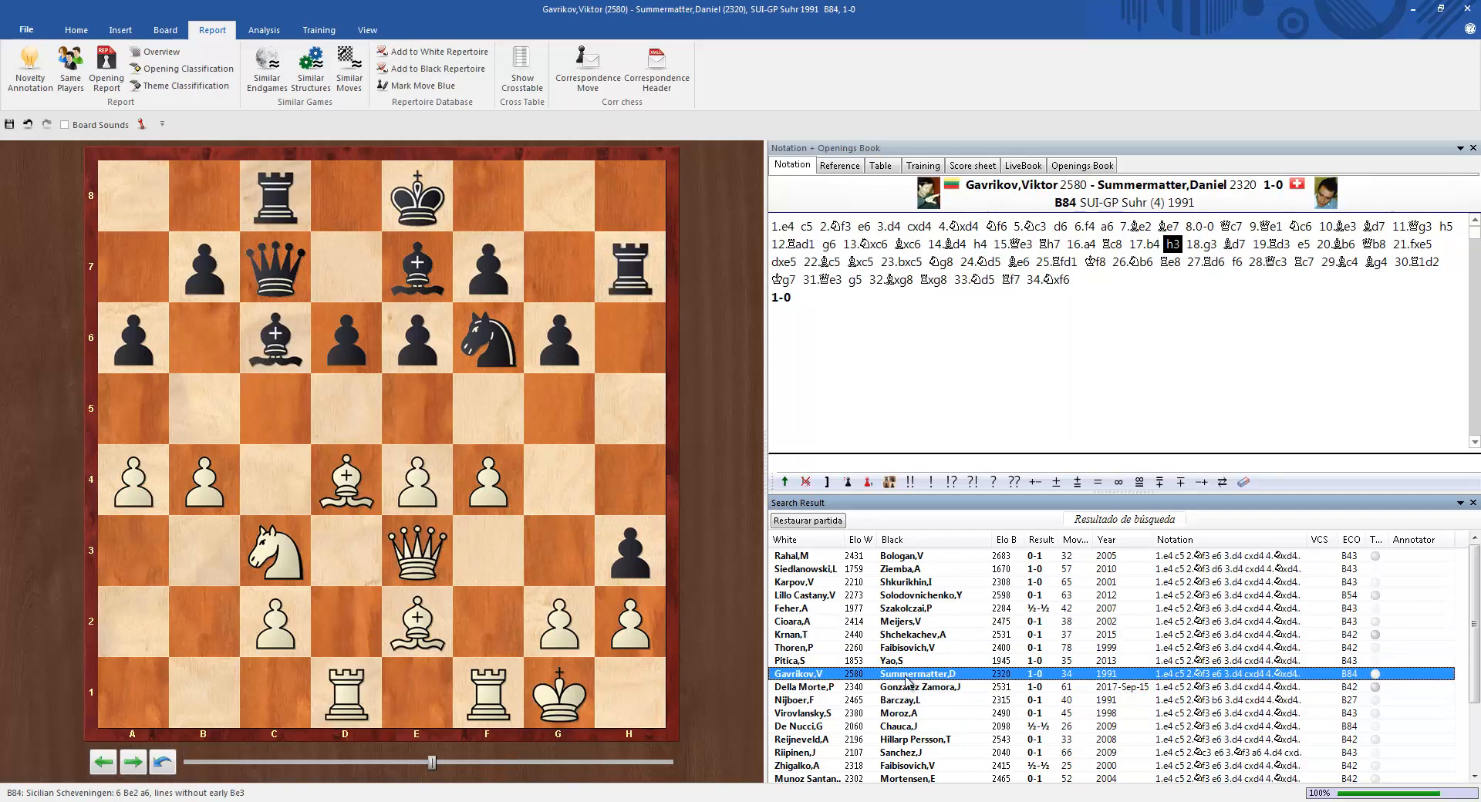
pyautogui.click(909, 703)
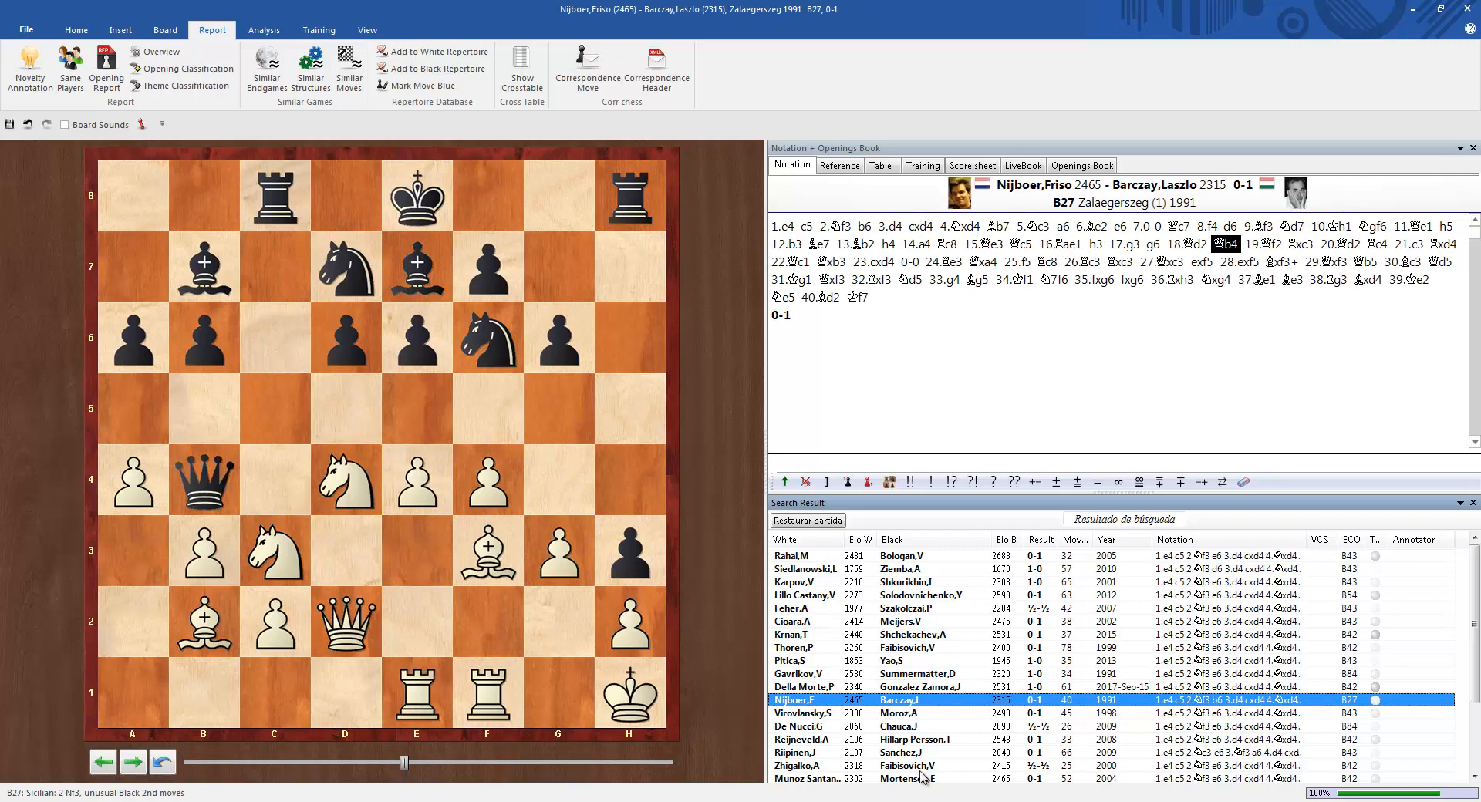
pyautogui.click(915, 742)
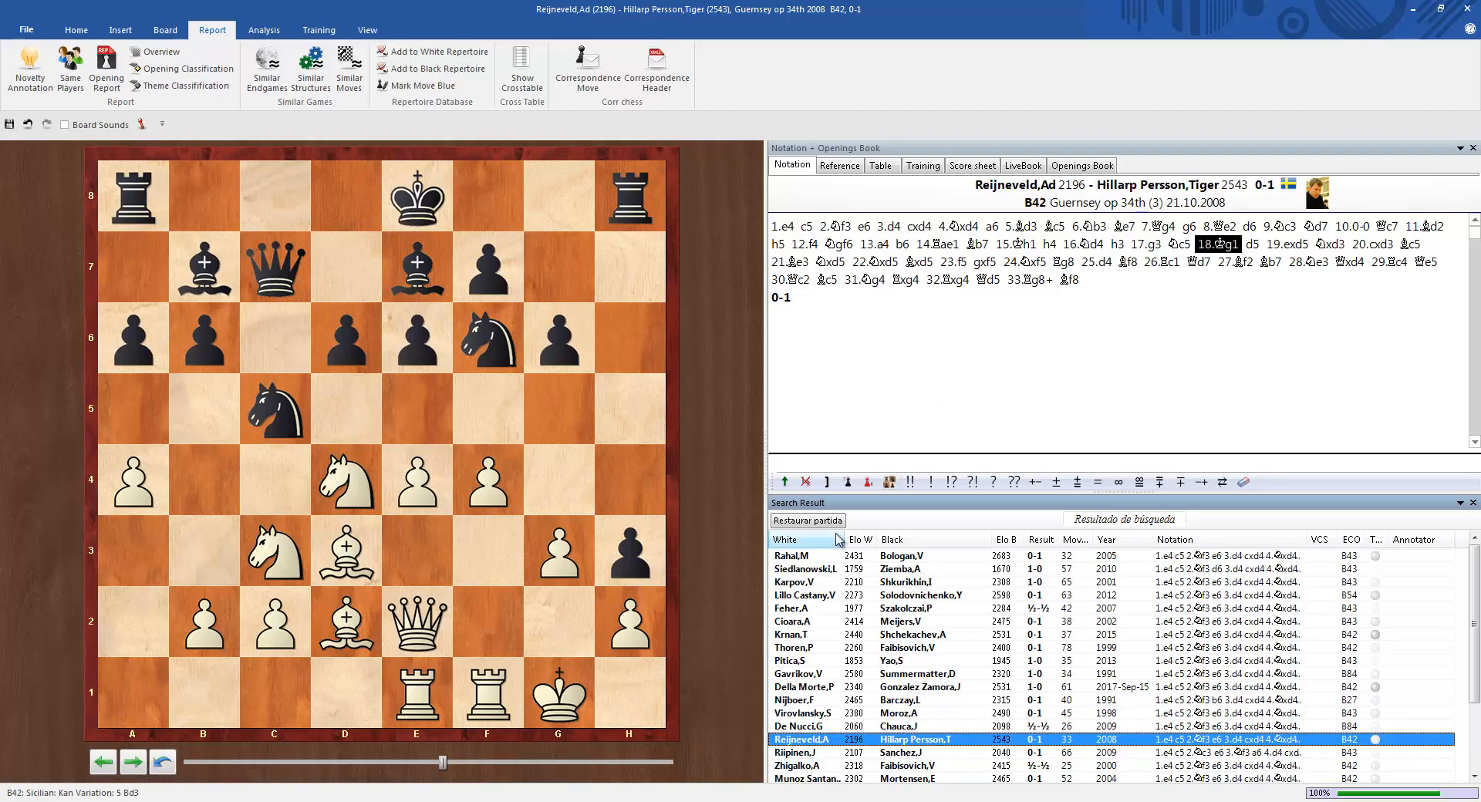
pyautogui.click(807, 521)
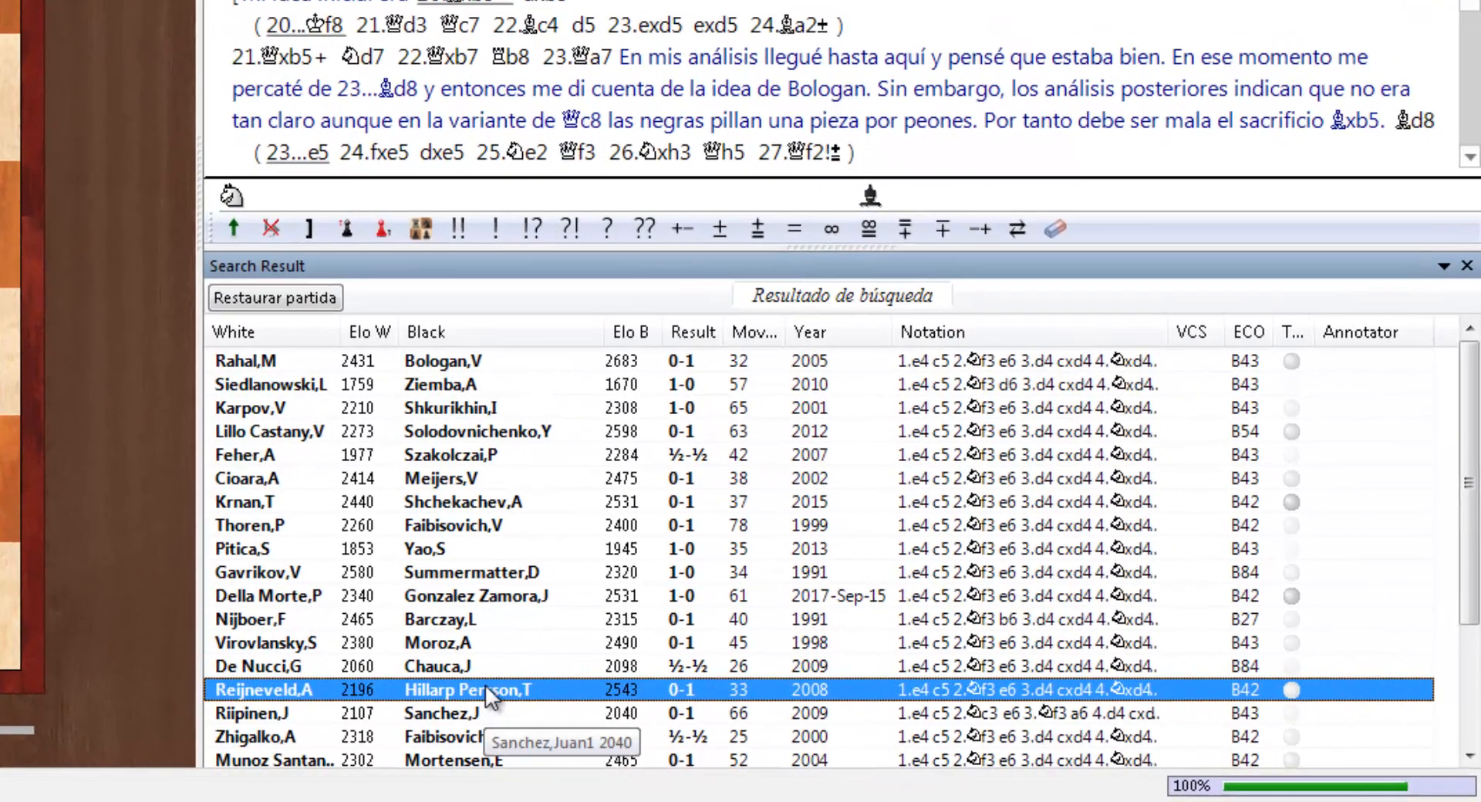
# Copy the 2008 B42, 2001 B43 and 1991 B84 games from the search results into the annotated game's notation
pyautogui.rightClick(925, 739)
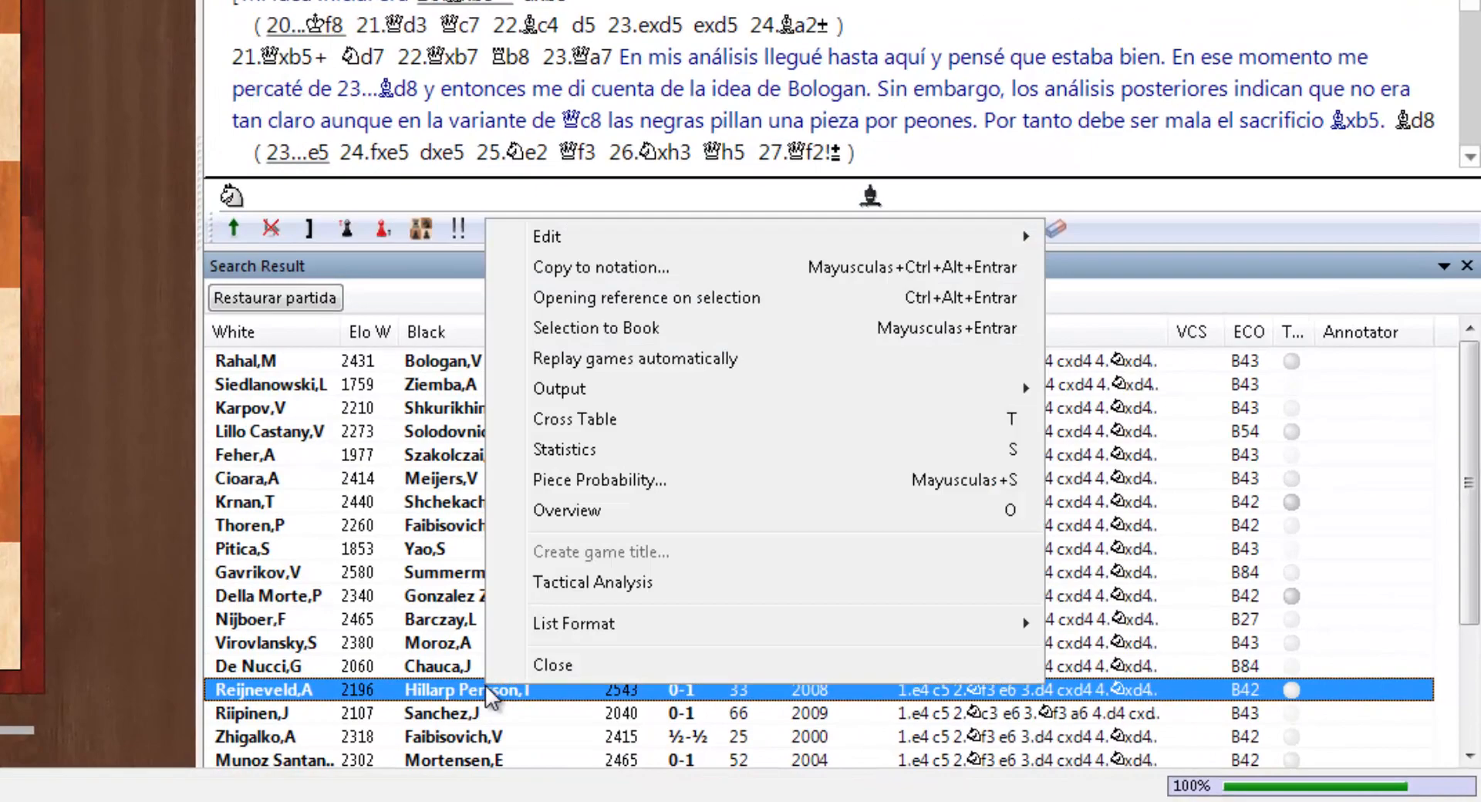
pyautogui.click(594, 269)
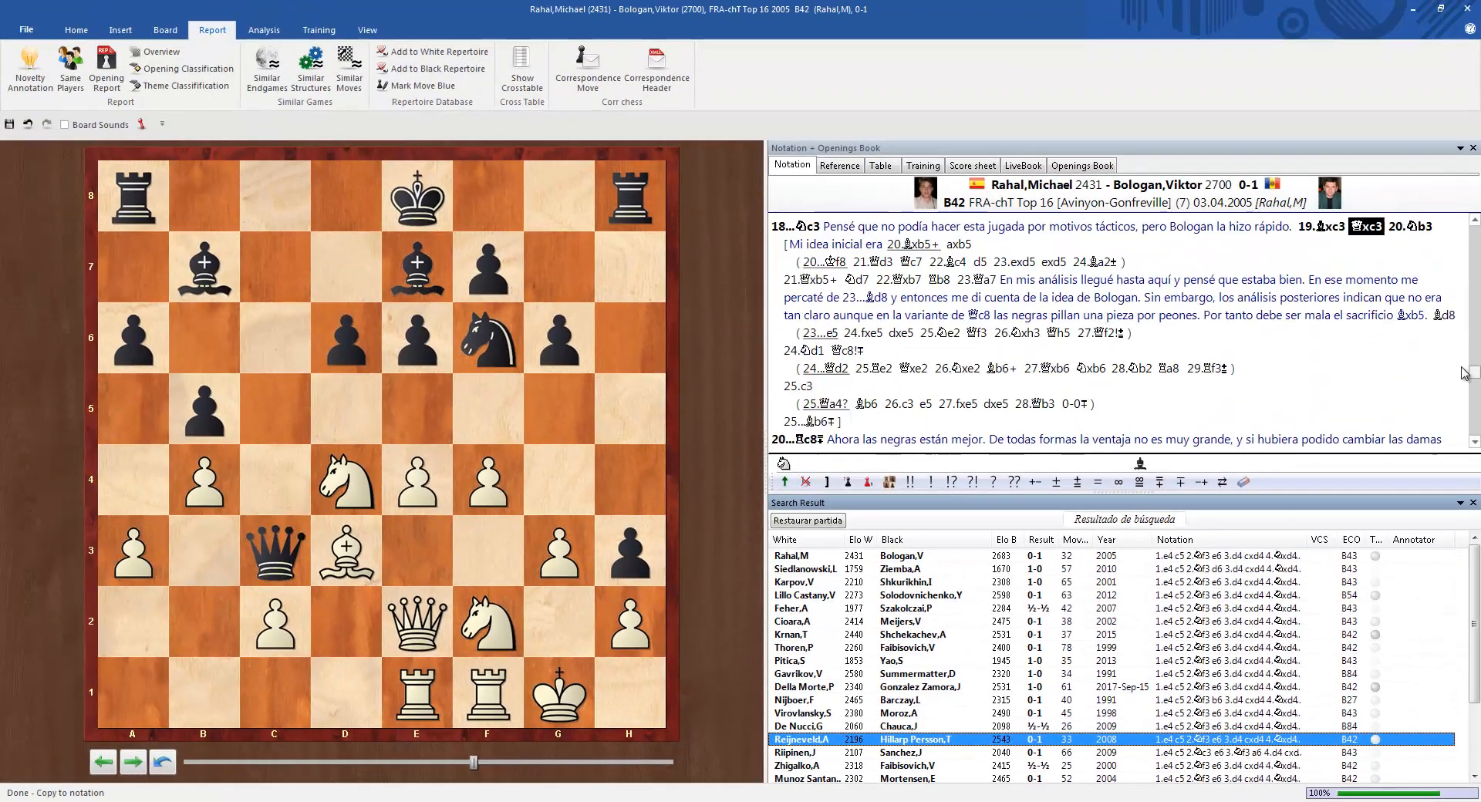
pyautogui.moveTo(1465, 373); pyautogui.dragTo(1471, 334)
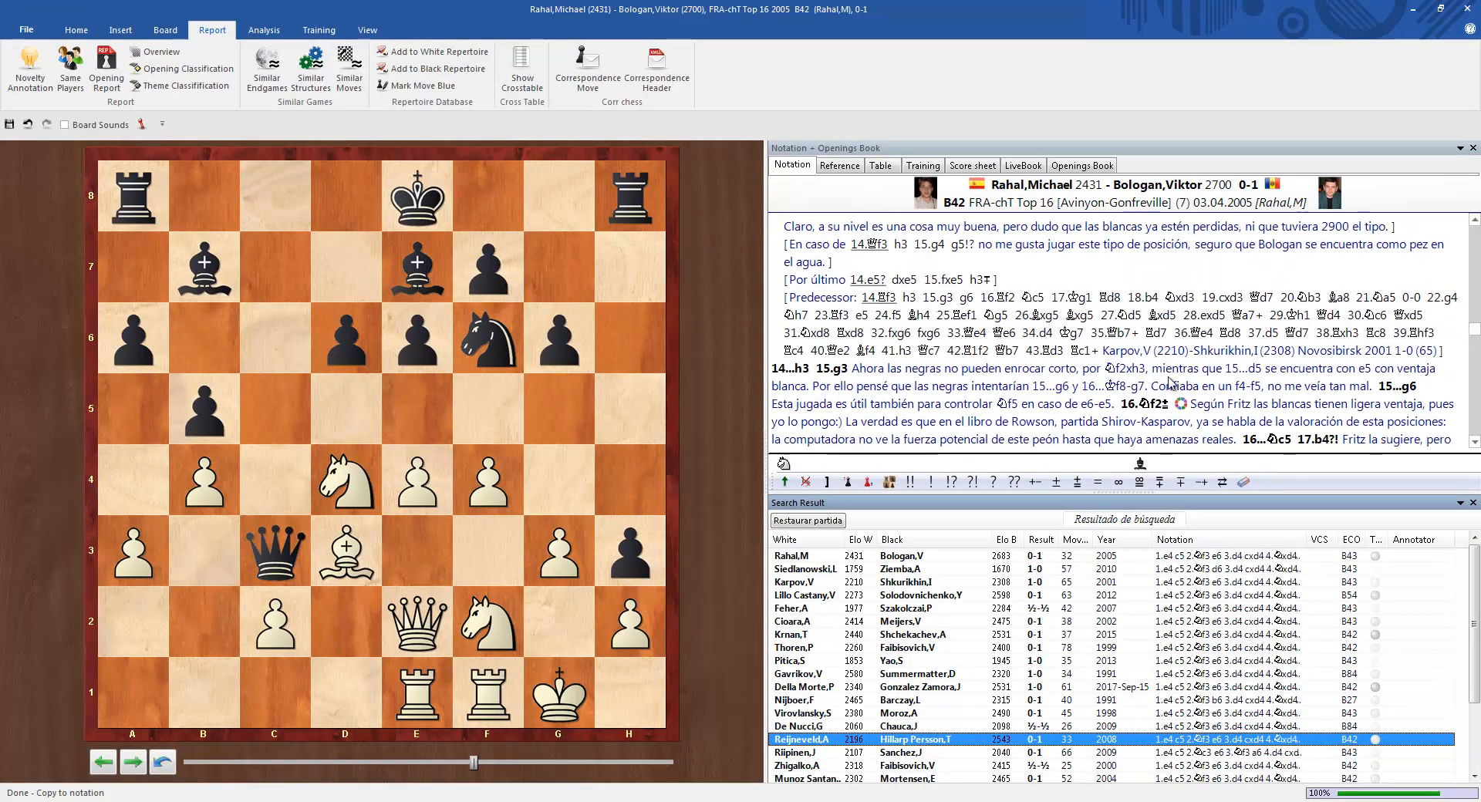
pyautogui.rightClick(884, 586)
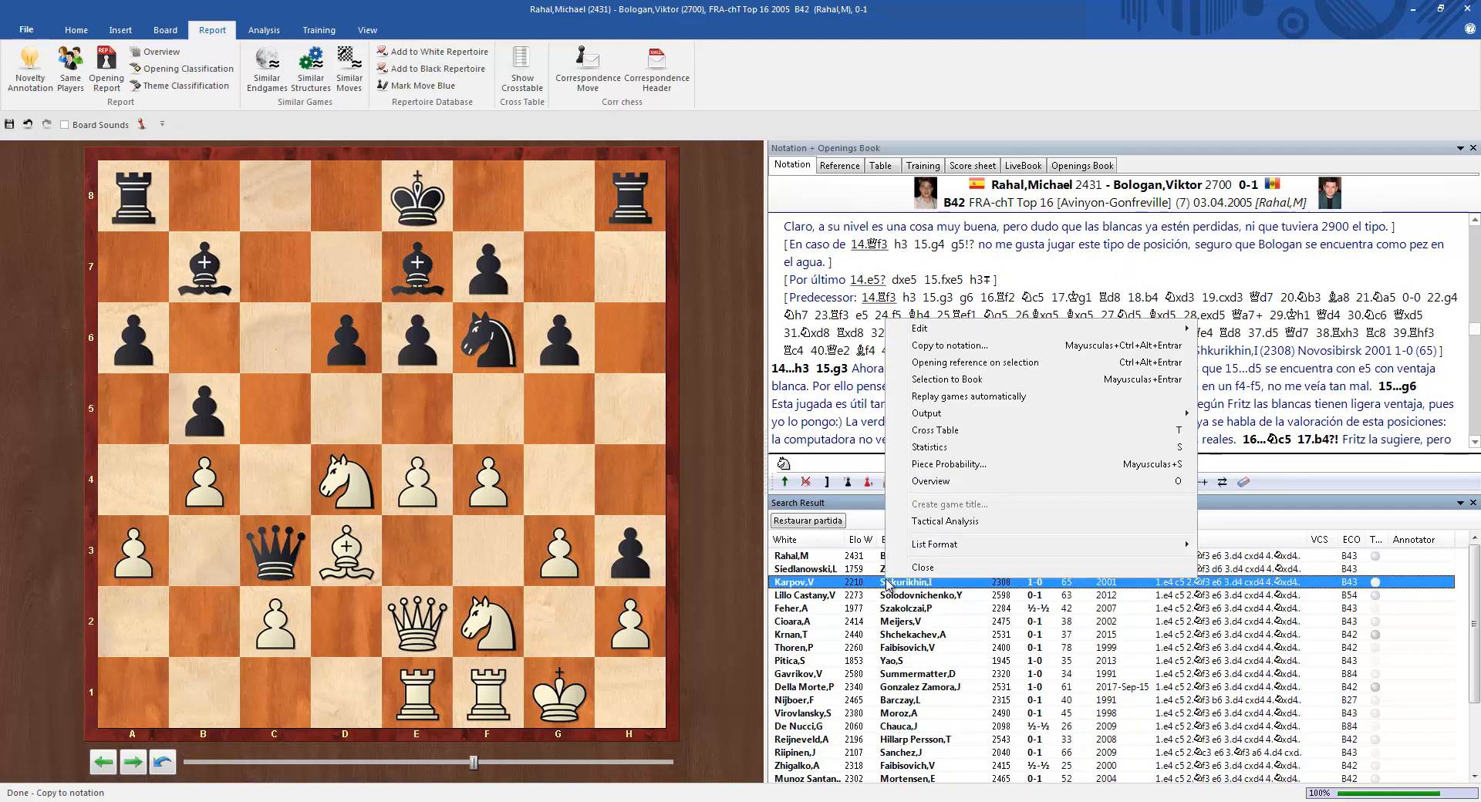
pyautogui.click(987, 349)
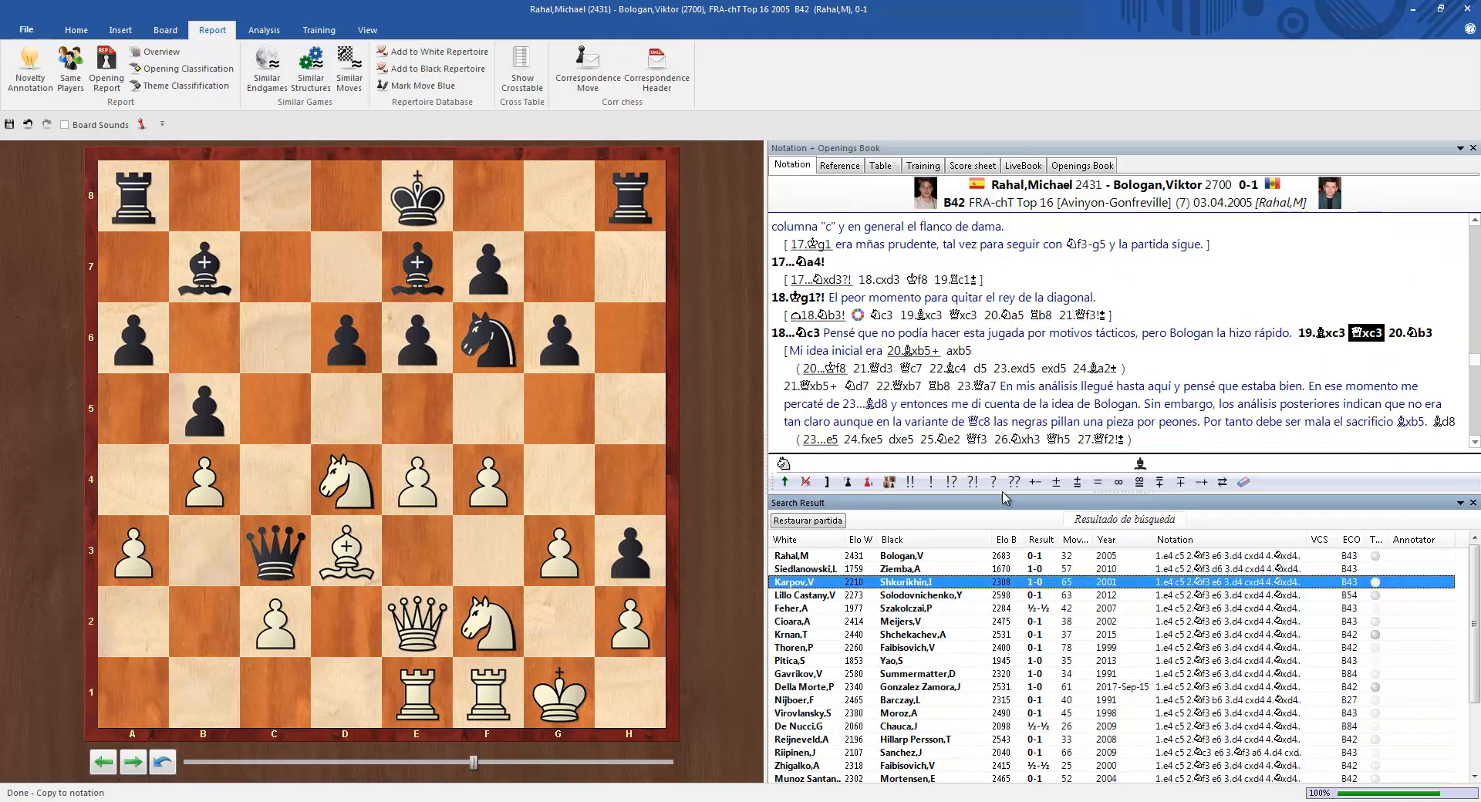
pyautogui.rightClick(899, 673)
pyautogui.click(986, 441)
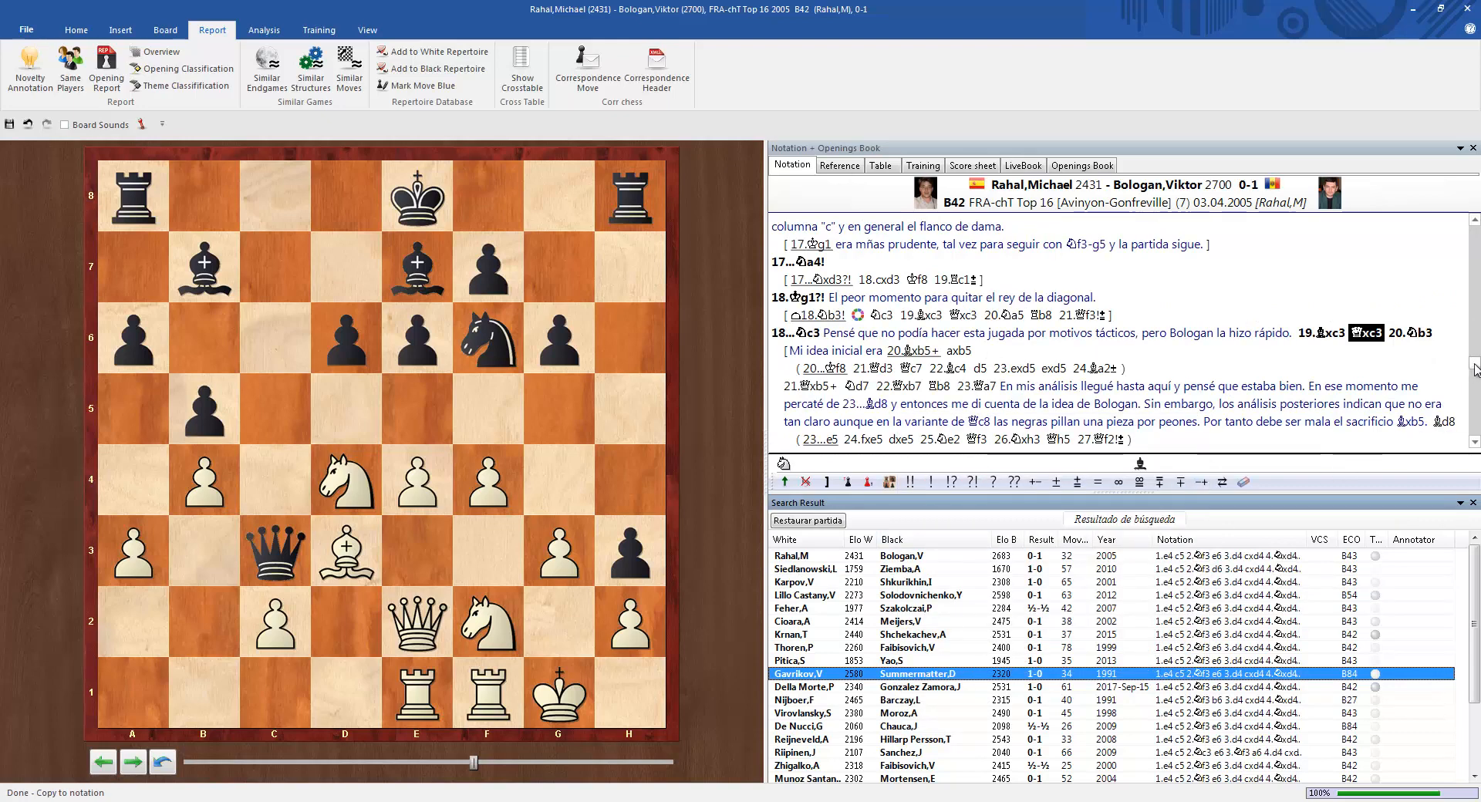
pyautogui.moveTo(1474, 364)
pyautogui.mouseDown()
pyautogui.moveTo(1476, 411)
pyautogui.moveTo(1474, 339)
pyautogui.mouseUp()
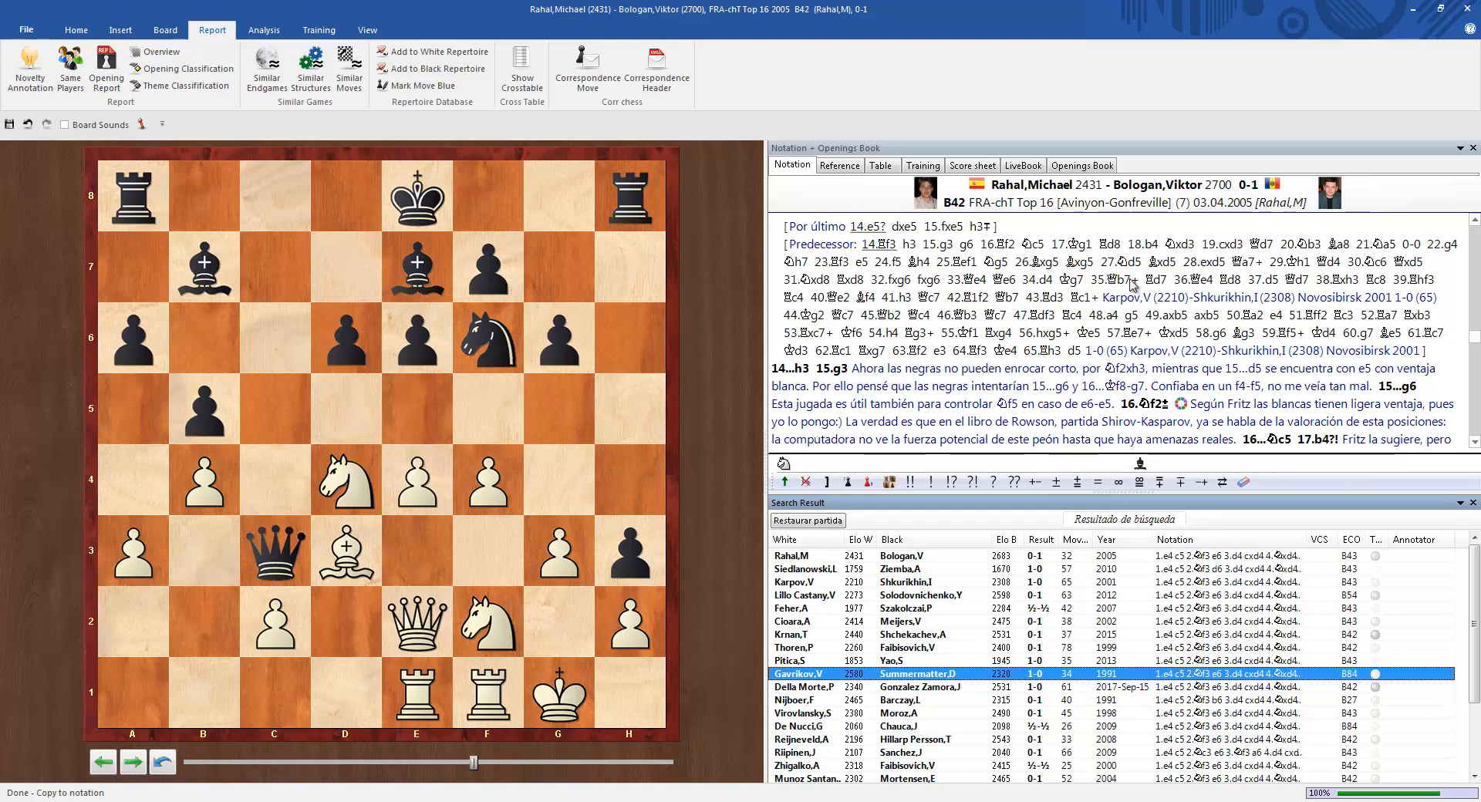
# Review the reference games inserted in the notation back to the opening moves, and close the search results
pyautogui.moveTo(1474, 338); pyautogui.dragTo(1476, 314)
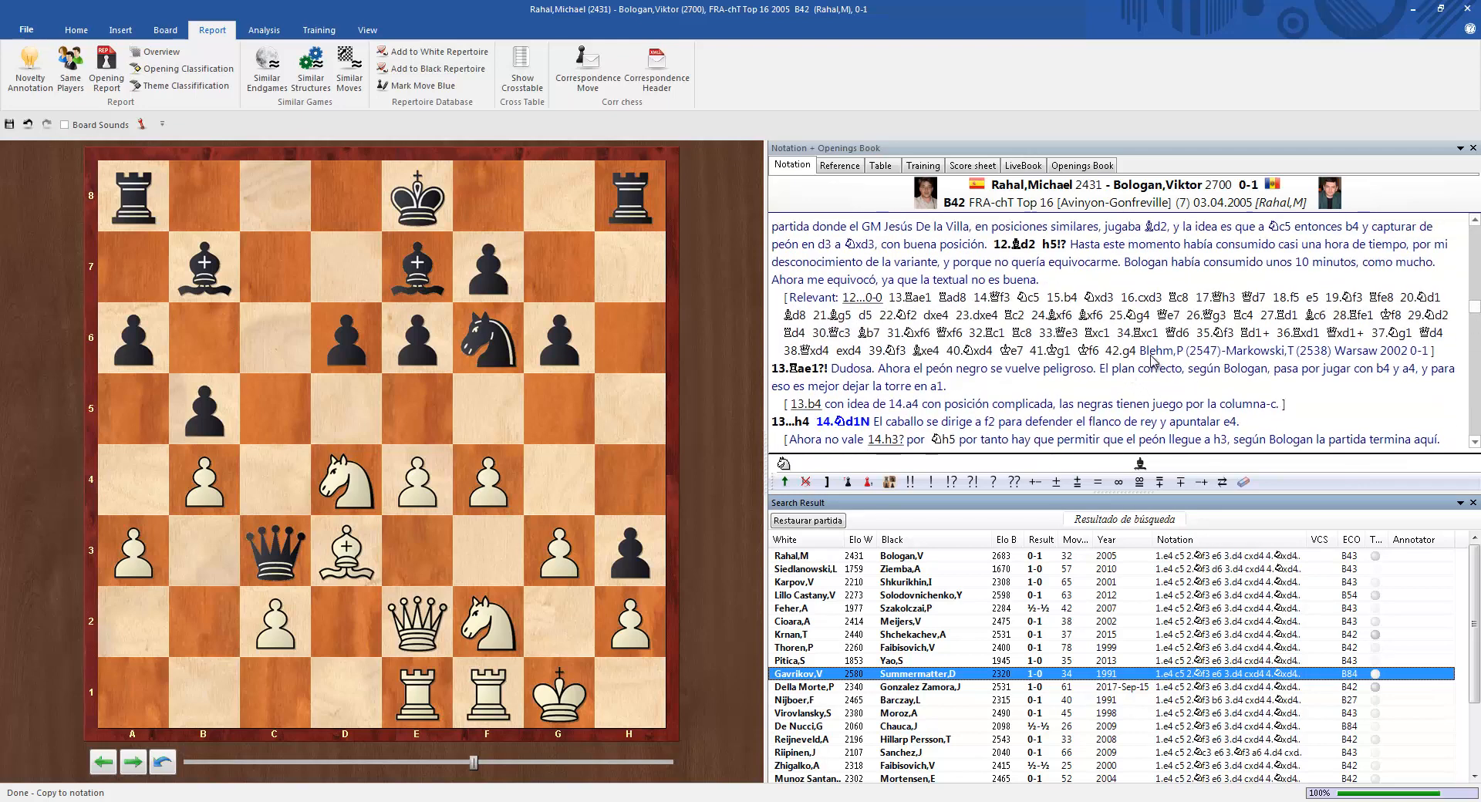
pyautogui.moveTo(1474, 312); pyautogui.dragTo(1474, 230)
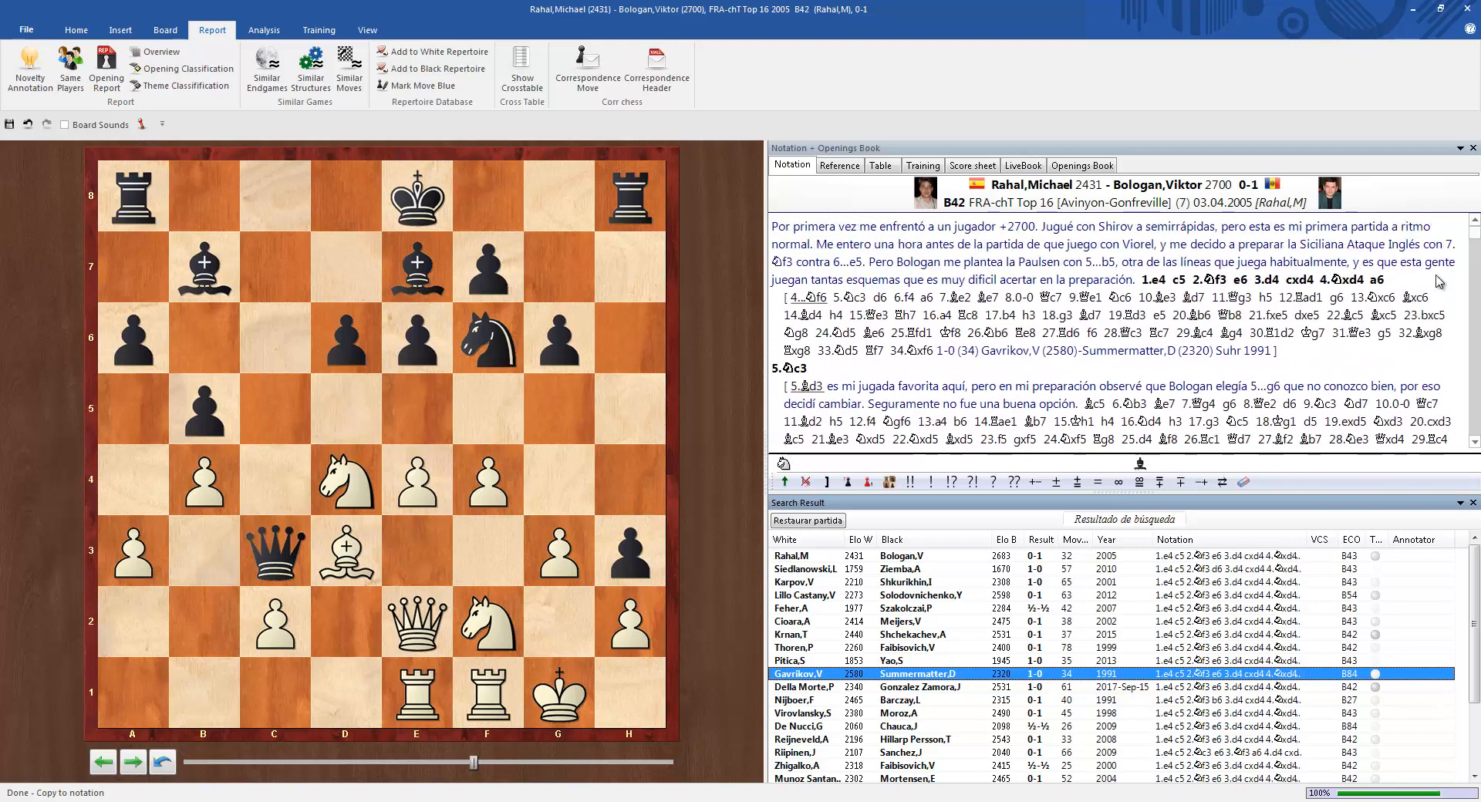
pyautogui.moveTo(1476, 244); pyautogui.dragTo(1476, 254)
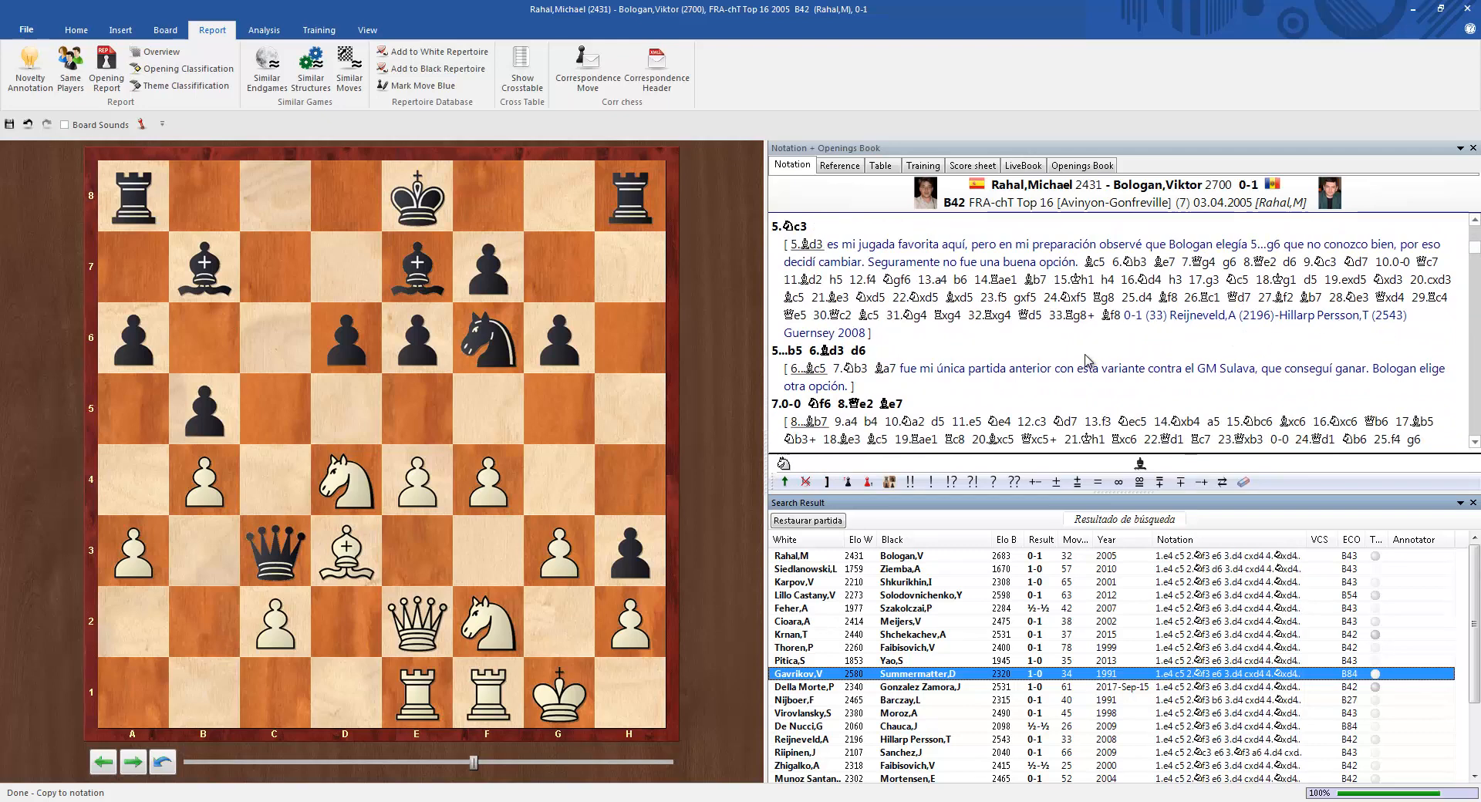
pyautogui.click(1472, 503)
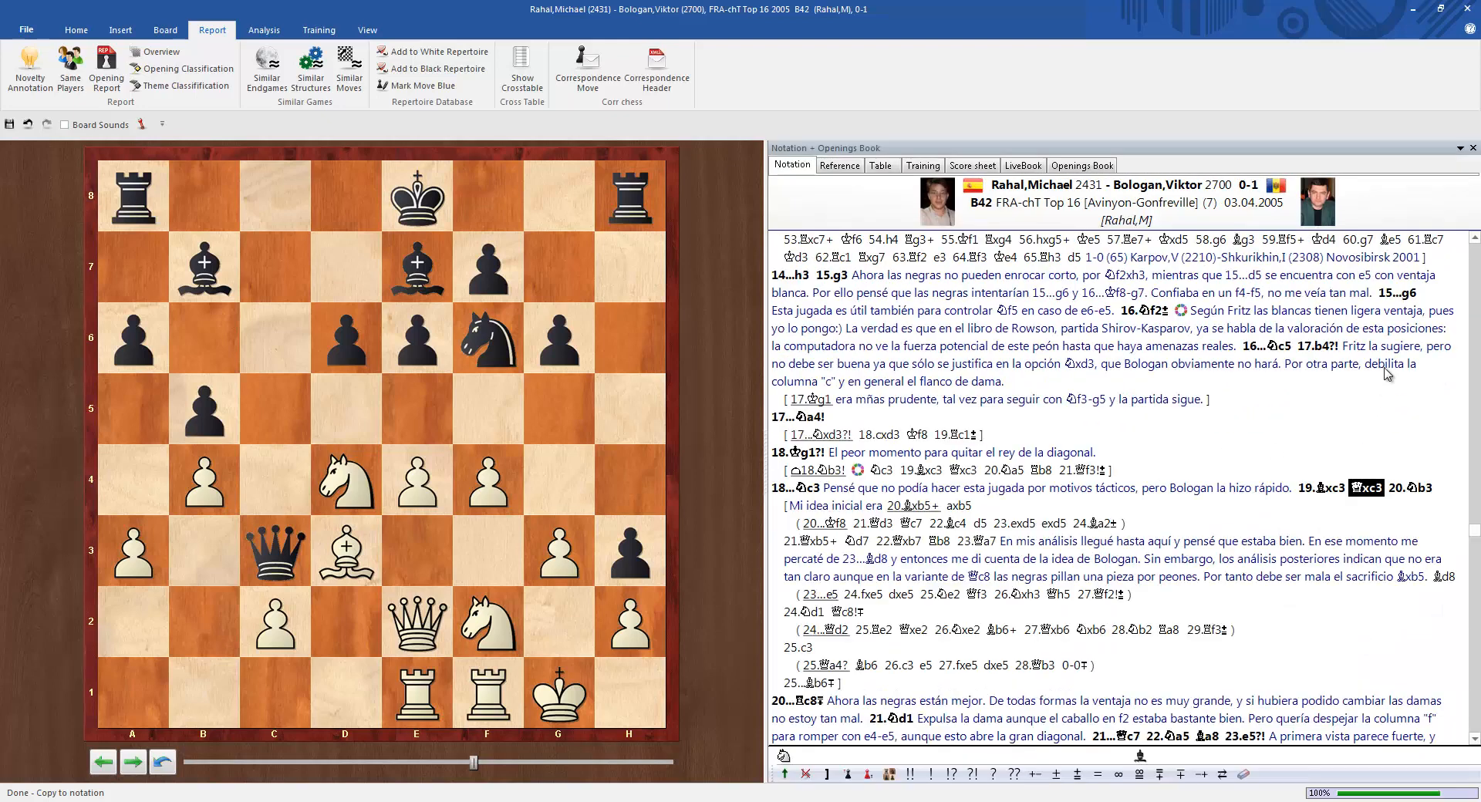
# Insert a diagram in the notation for the position after 6...d6
pyautogui.moveTo(1474, 537); pyautogui.dragTo(1477, 255)
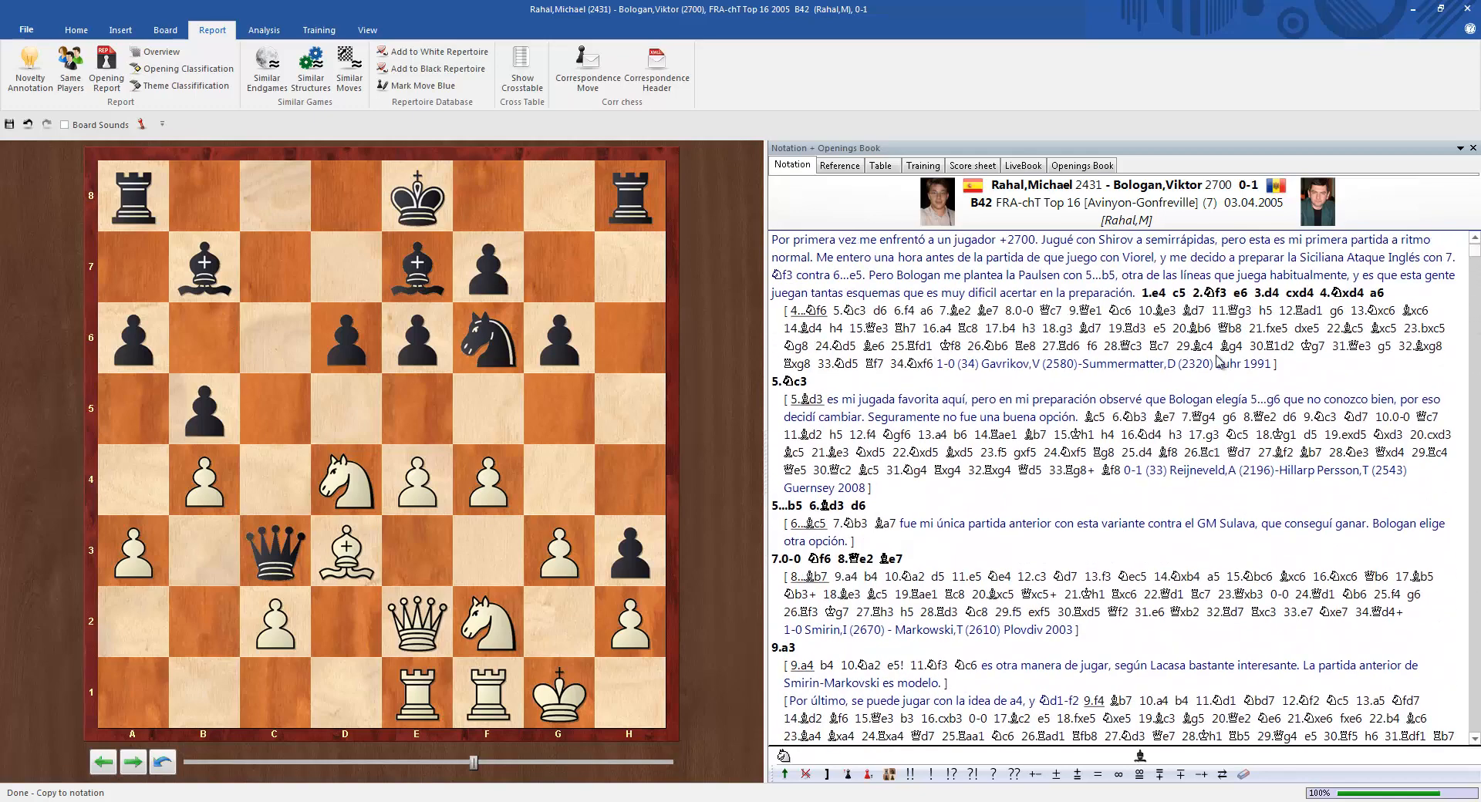
pyautogui.click(858, 506)
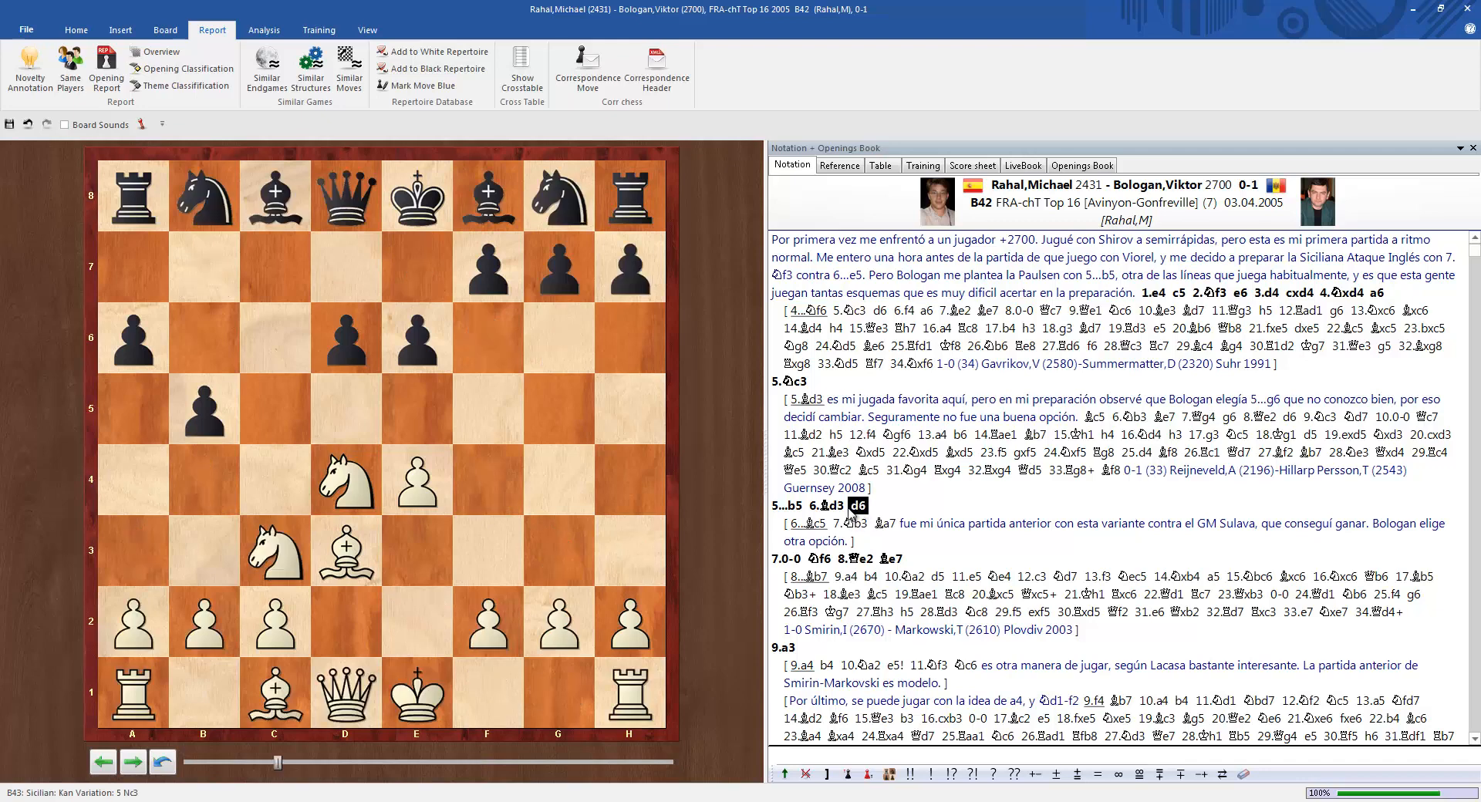
pyautogui.click(120, 29)
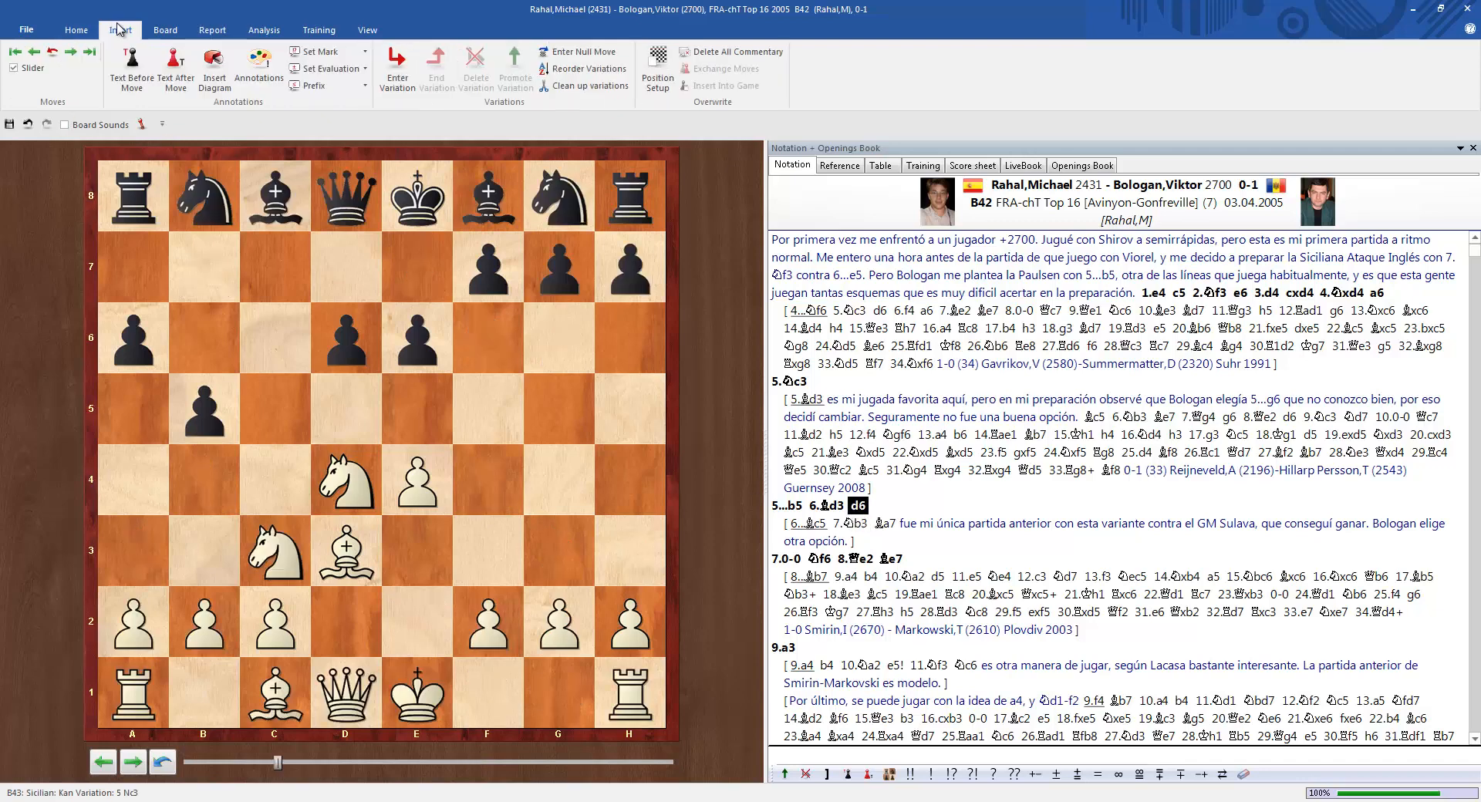
pyautogui.click(214, 63)
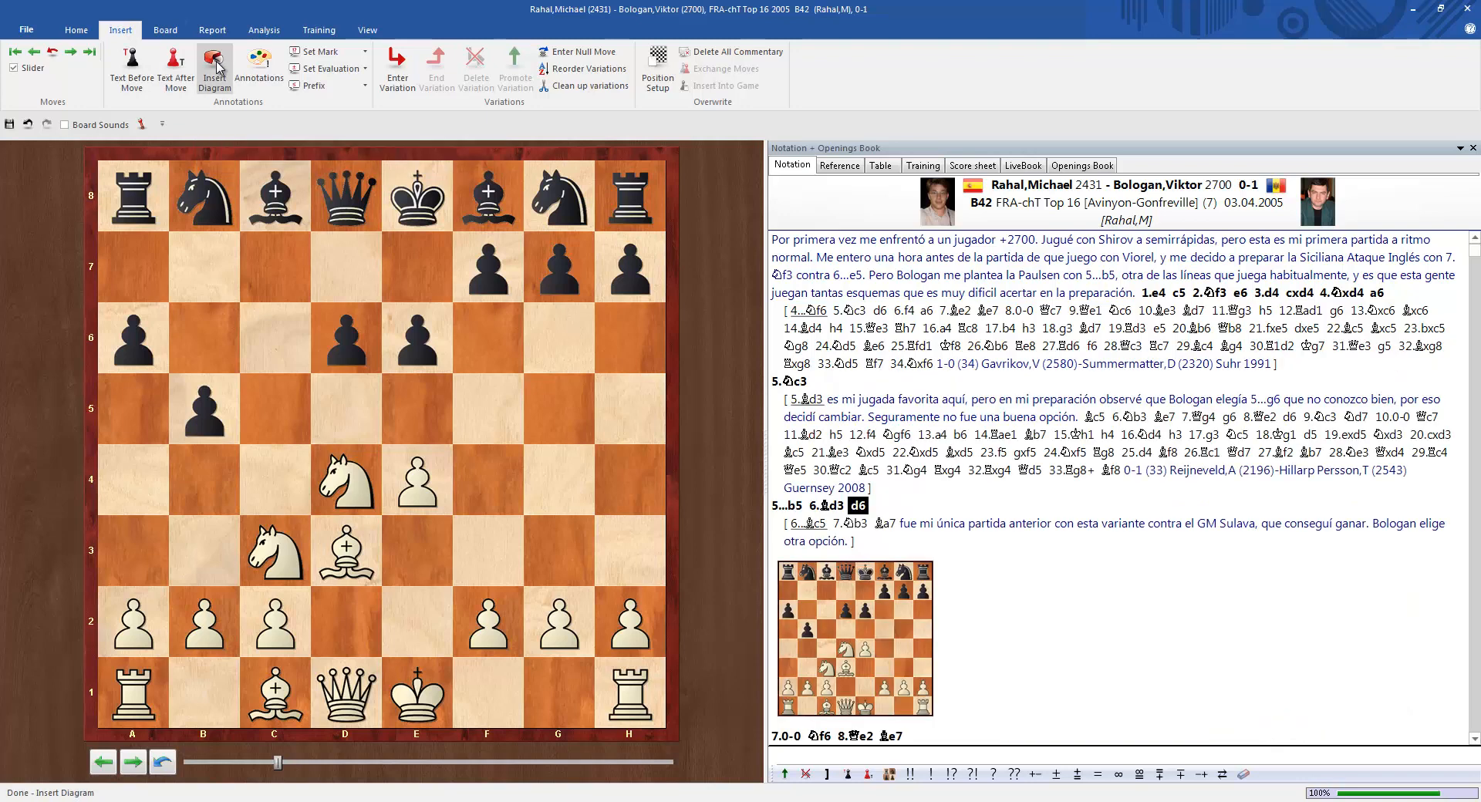
# Insert another diagram in the notation for the position after 15.g3
pyautogui.scroll(-15, 1473, 575)
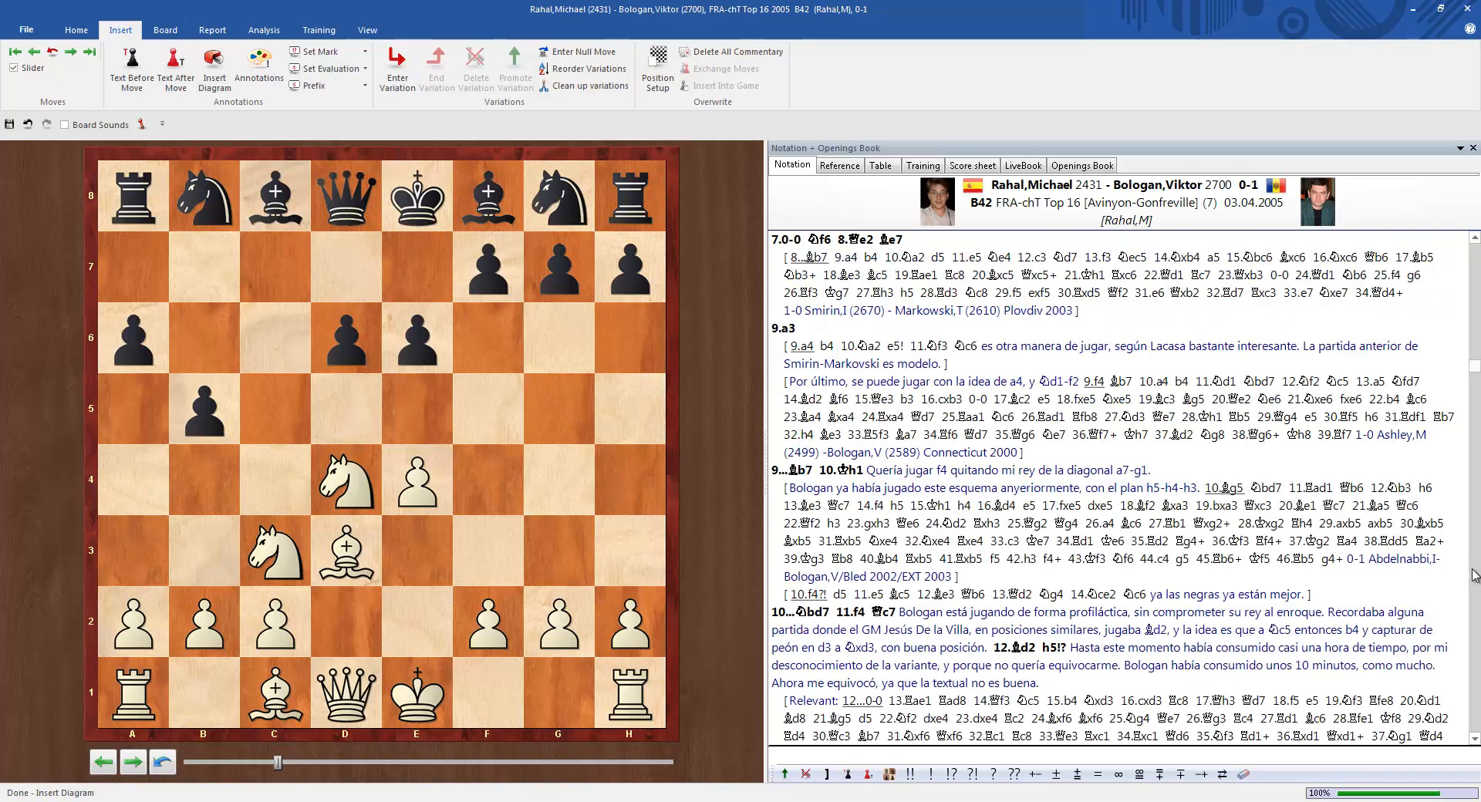
pyautogui.click(832, 559)
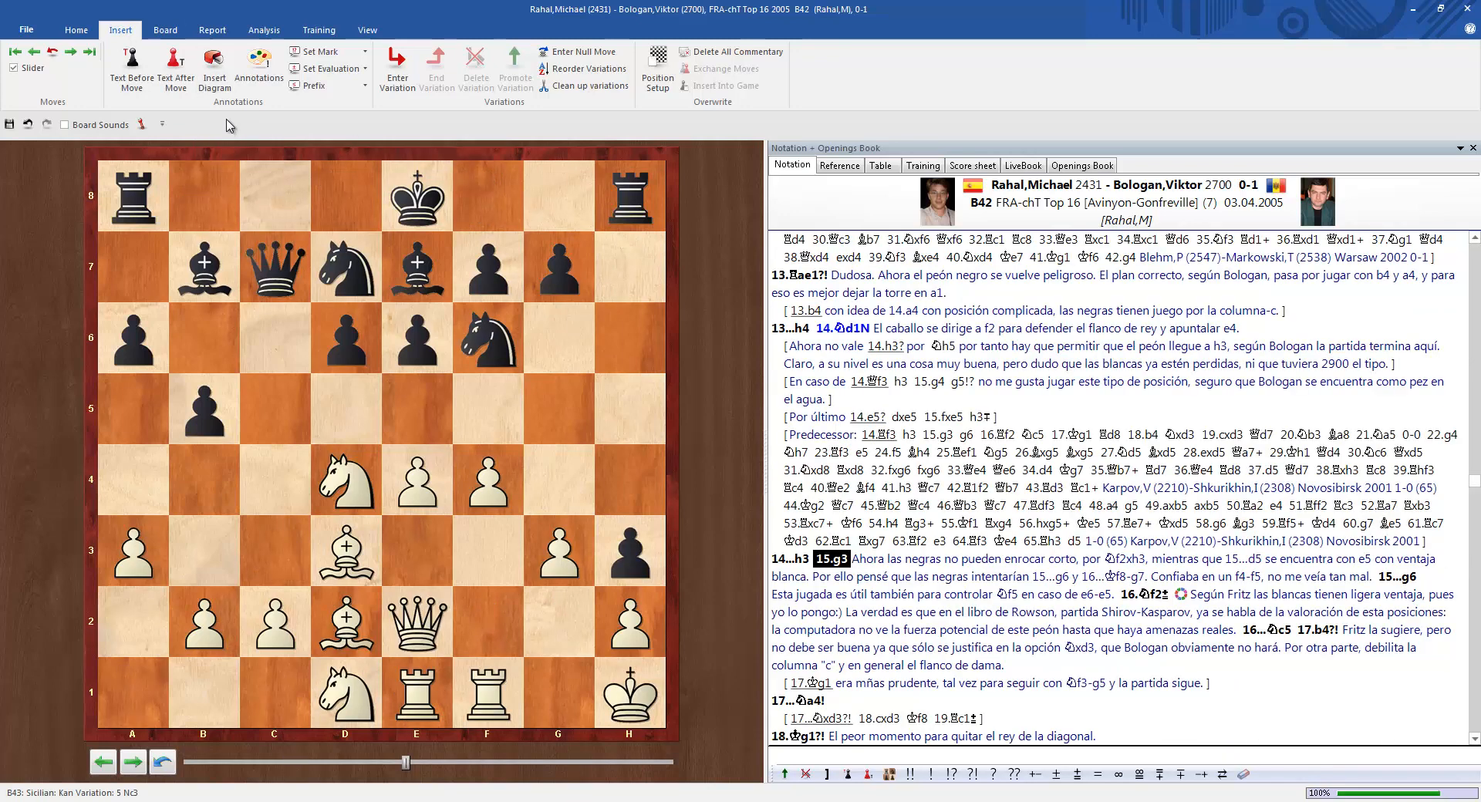
pyautogui.click(214, 63)
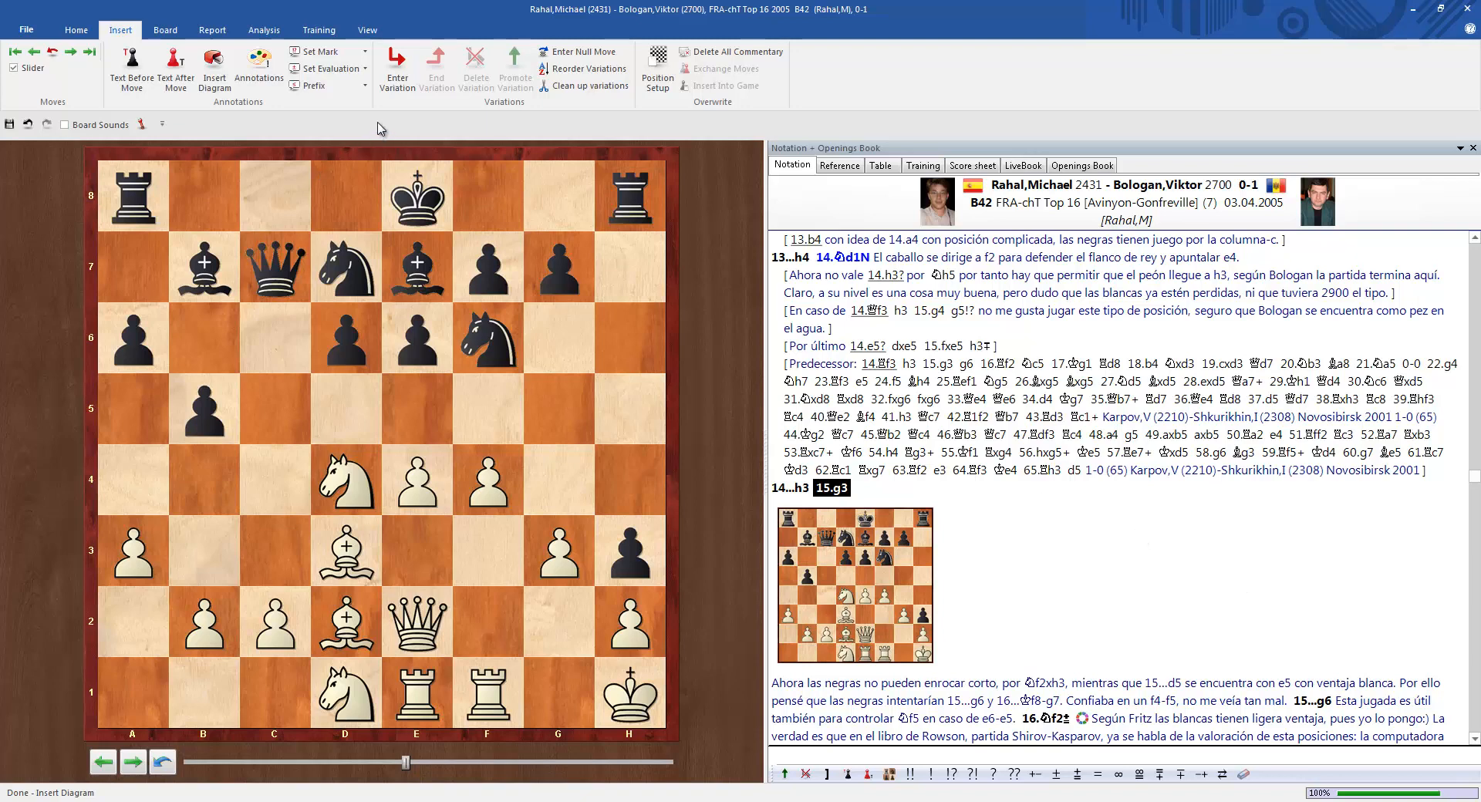
# Add the Fritz 16 engine as a kibitzer to analyse the position after 15.g3
pyautogui.click(76, 29)
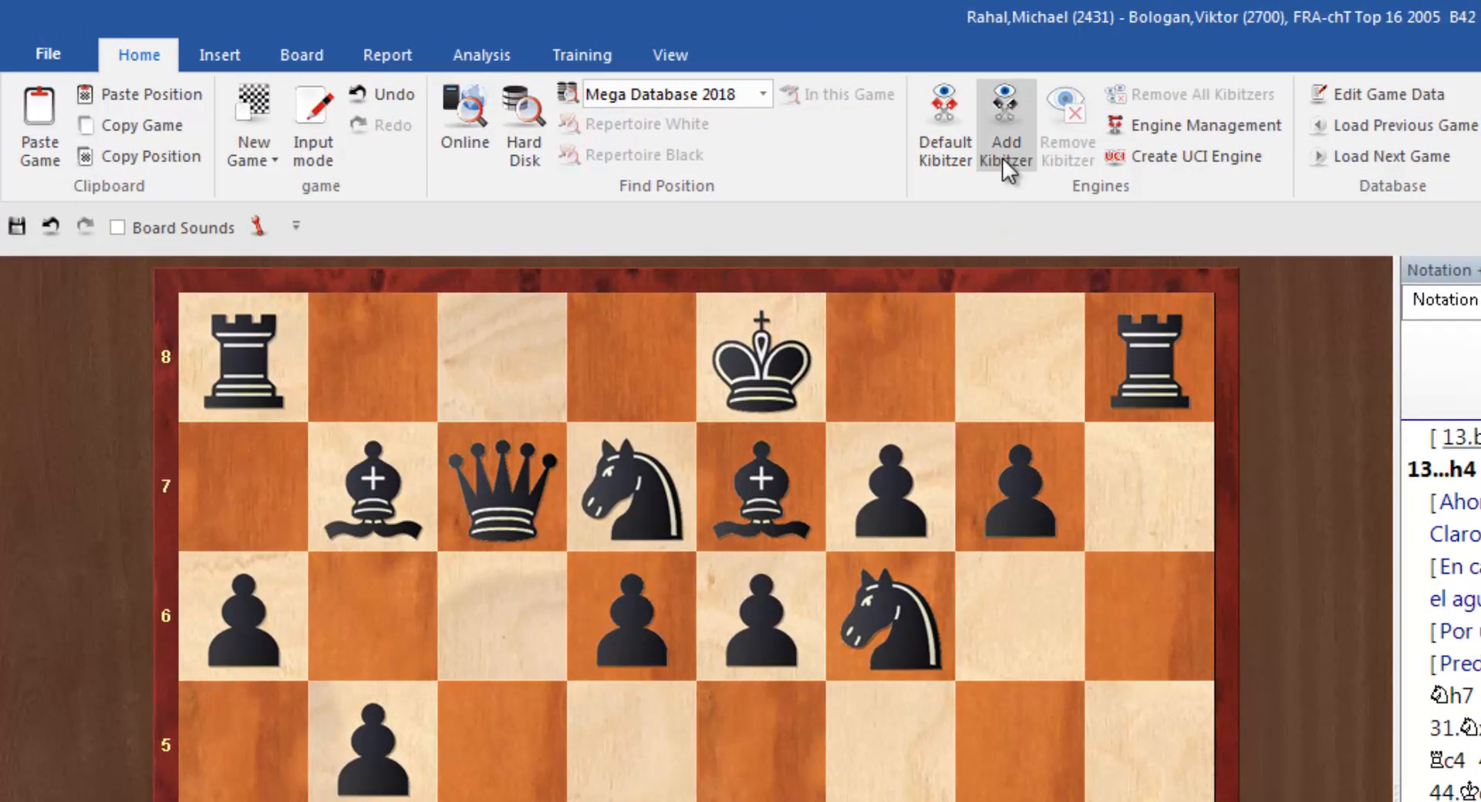
pyautogui.click(1003, 151)
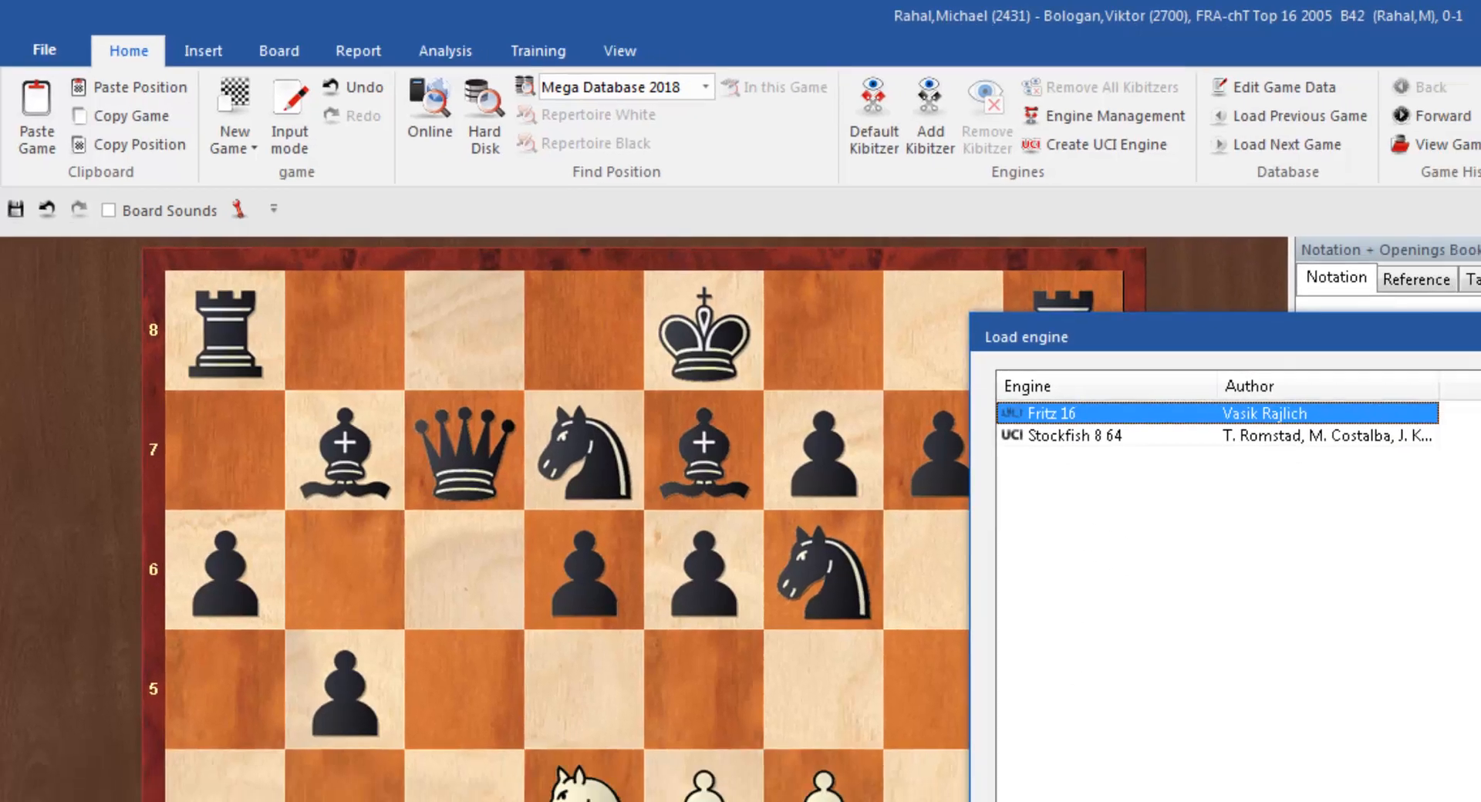
pyautogui.click(1038, 614)
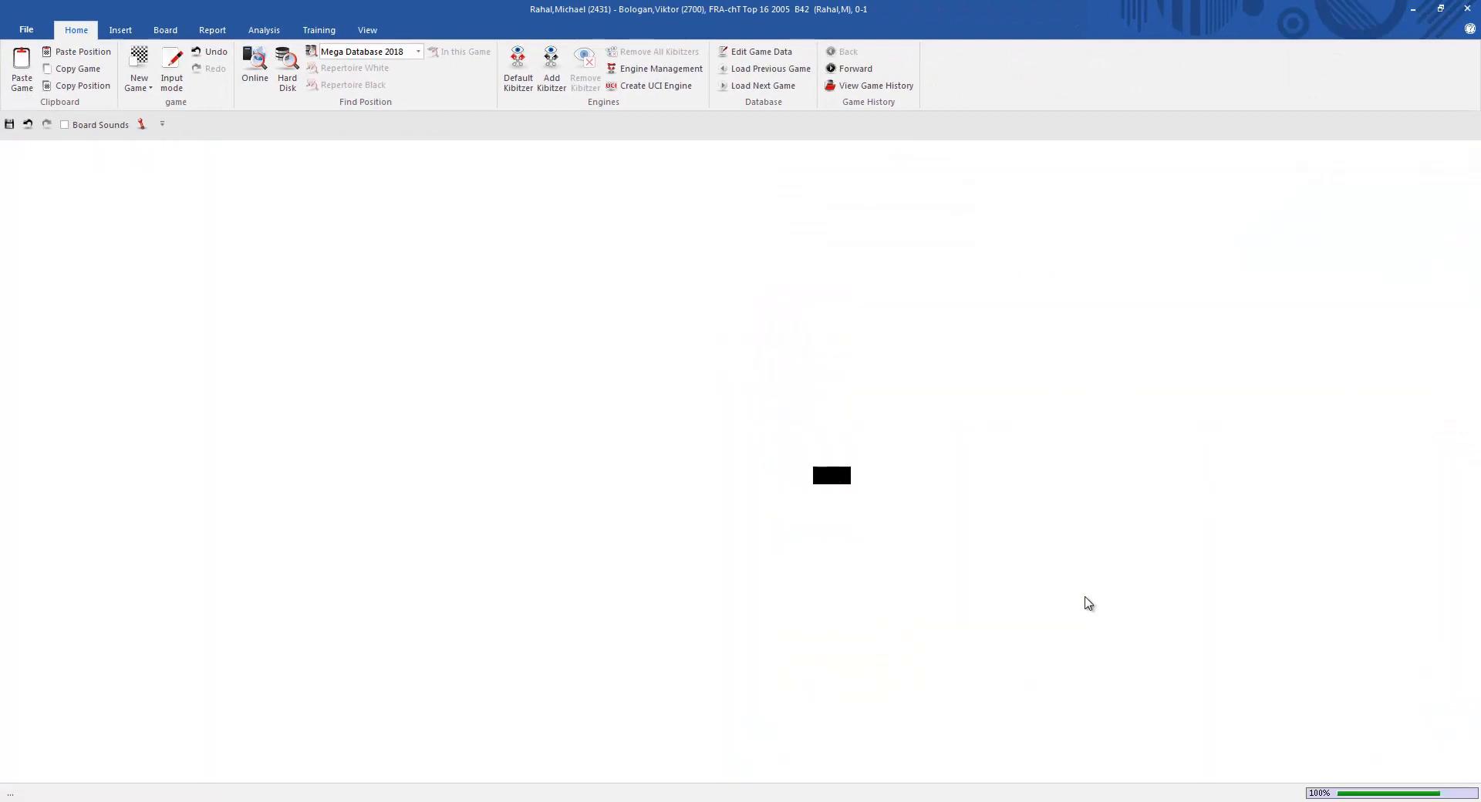